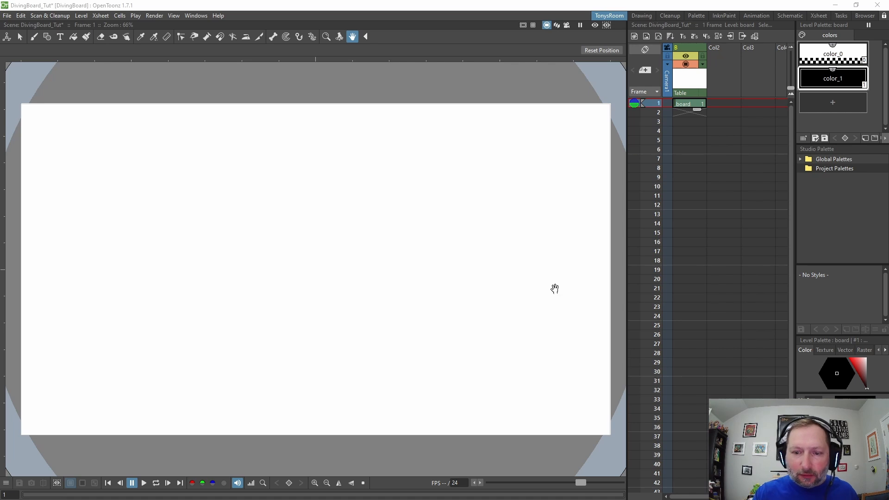
Step: Sketch a flat diving board in the upper part of the canvas with the size 0.5 Brush in color_2
left_click_drag(561, 298, 589, 301)
key("ctrl+space")
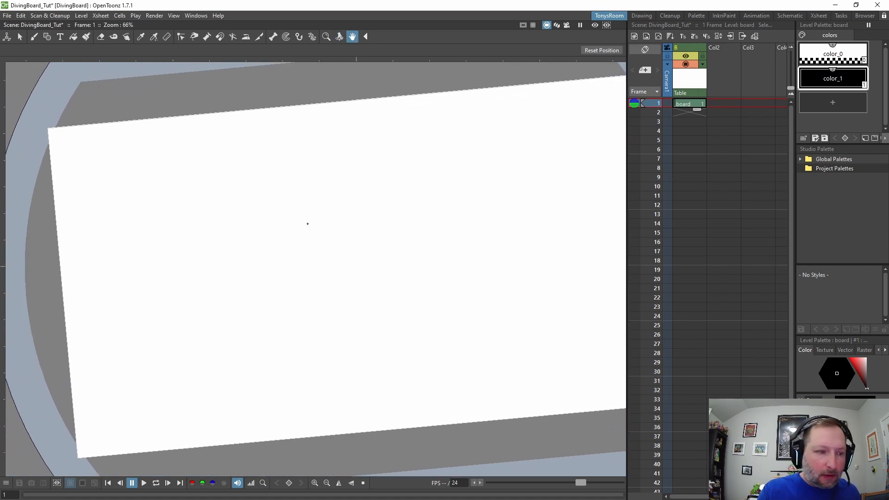
key("ctrl+space")
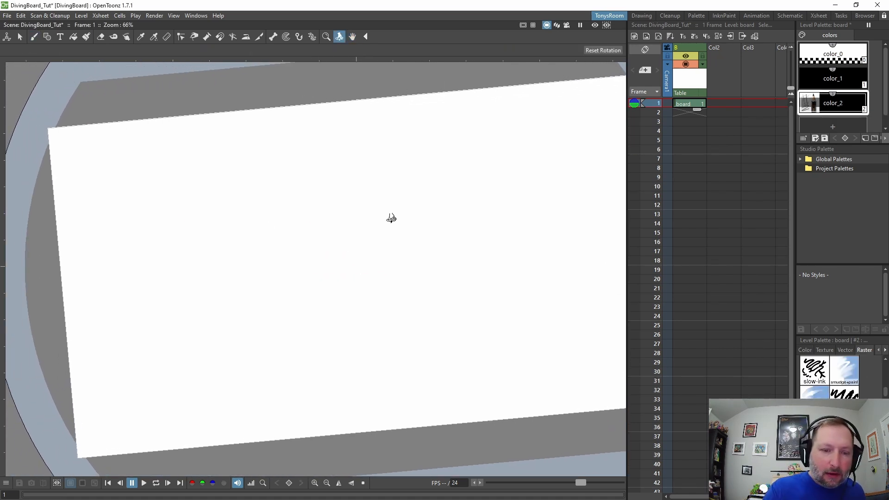
left_click_drag(404, 199, 399, 192)
key("space")
left_click_drag(361, 216, 390, 209)
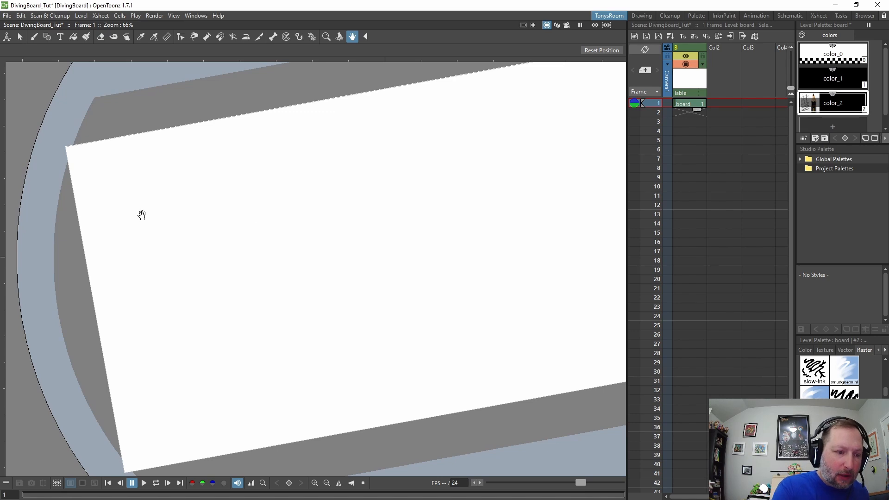
key("b")
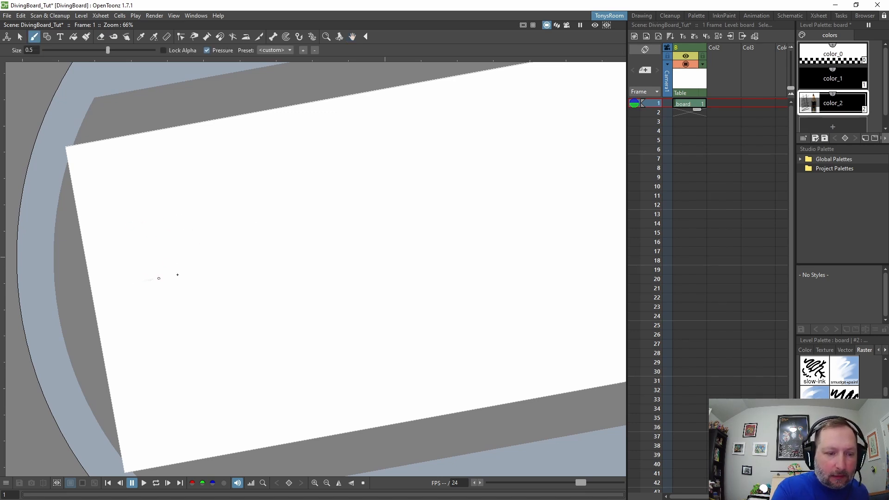
mouse_move(134, 281)
left_mouse_down()
mouse_move(279, 250)
mouse_move(237, 267)
mouse_move(279, 251)
mouse_move(302, 220)
left_mouse_up()
mouse_move(279, 256)
left_mouse_down()
mouse_move(304, 224)
mouse_move(276, 255)
left_mouse_up()
mouse_move(303, 222)
left_mouse_down()
mouse_move(178, 246)
mouse_move(262, 232)
left_mouse_up()
mouse_move(164, 254)
left_mouse_down()
mouse_move(310, 215)
mouse_move(137, 259)
mouse_move(304, 222)
left_mouse_up()
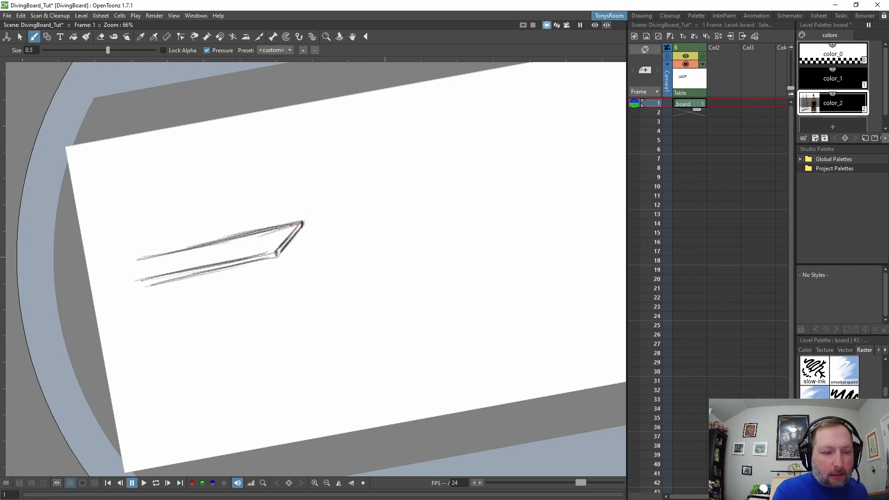
Step: Sketch a second diving board below the flat one, with its free end bending downward
key("space")
left_click_drag(529, 256, 552, 205)
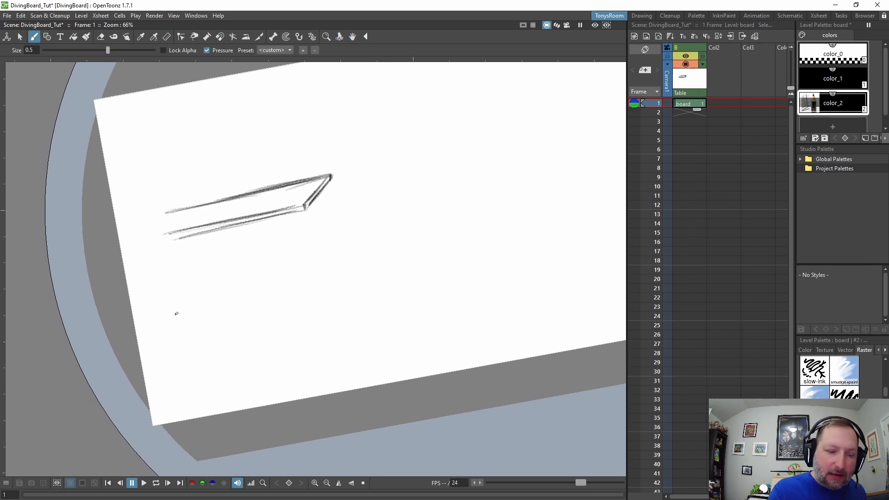
mouse_move(182, 312)
left_mouse_down()
mouse_move(218, 306)
mouse_move(332, 320)
mouse_move(234, 303)
mouse_move(195, 307)
mouse_move(326, 321)
mouse_move(210, 304)
mouse_move(229, 301)
mouse_move(328, 320)
left_mouse_up()
mouse_move(188, 307)
left_mouse_down()
mouse_move(333, 326)
mouse_move(327, 332)
left_mouse_up()
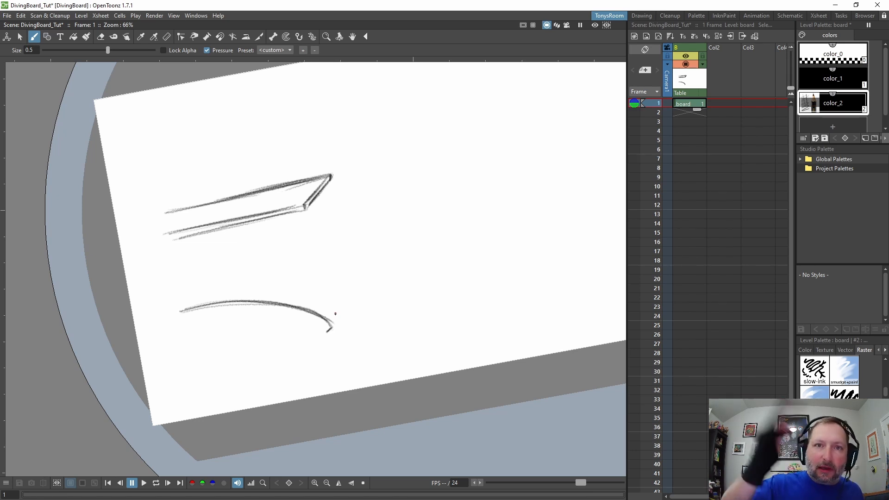
mouse_move(327, 330)
left_mouse_down()
mouse_move(352, 302)
mouse_move(347, 309)
left_mouse_up()
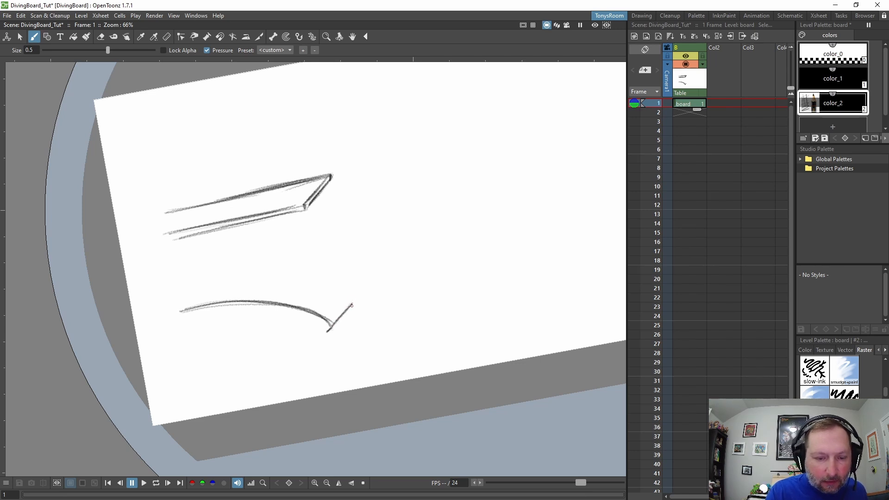
left_click_drag(187, 292, 275, 279)
key("ctrl+space")
mouse_move(431, 281)
left_mouse_down()
mouse_move(460, 208)
mouse_move(371, 232)
left_mouse_up()
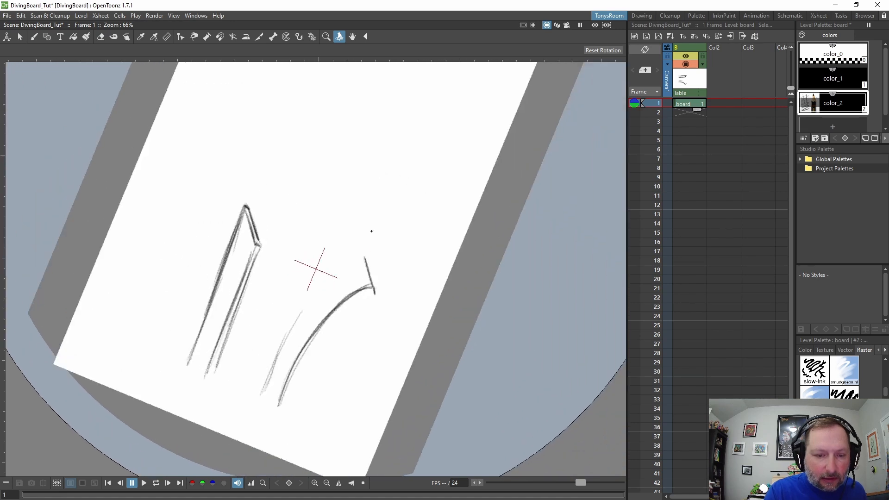
mouse_move(347, 265)
left_mouse_down()
mouse_move(290, 318)
mouse_move(258, 394)
left_mouse_up()
mouse_move(305, 347)
left_mouse_down()
mouse_move(278, 404)
mouse_move(294, 369)
mouse_move(373, 291)
mouse_move(318, 337)
mouse_move(283, 407)
left_mouse_up()
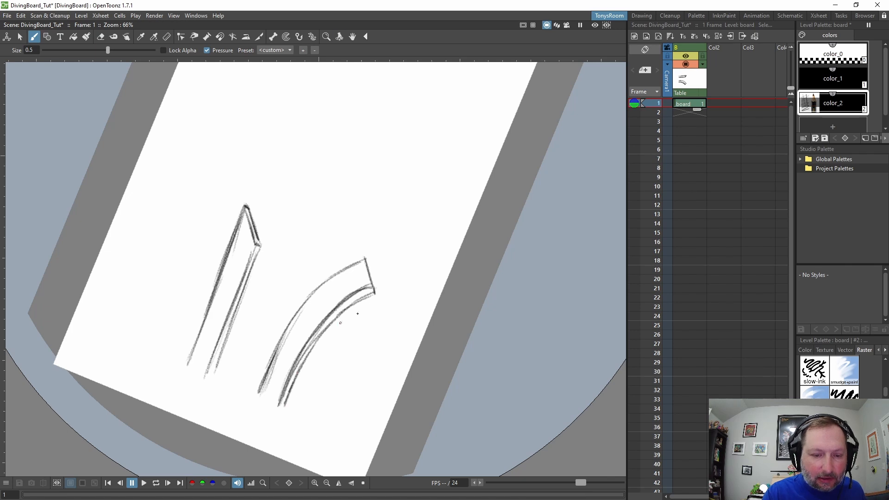
Step: Sketch a ball with curved contour lines resting on the tip of the downward-bent board
key("ctrl+space")
mouse_move(394, 345)
left_mouse_down()
mouse_move(327, 377)
mouse_move(263, 378)
left_mouse_up()
left_click_drag(324, 295, 340, 313)
left_click_drag(334, 305, 291, 271)
mouse_move(317, 290)
left_mouse_down()
mouse_move(328, 301)
mouse_move(319, 305)
mouse_move(336, 303)
mouse_move(333, 320)
mouse_move(348, 290)
left_mouse_up()
key("ctrl+z")
key("ctrl+z")
mouse_move(310, 287)
left_mouse_down()
mouse_move(343, 292)
mouse_move(317, 280)
mouse_move(309, 306)
mouse_move(345, 286)
mouse_move(322, 285)
mouse_move(332, 310)
mouse_move(315, 283)
mouse_move(326, 311)
mouse_move(343, 280)
mouse_move(321, 288)
mouse_move(314, 303)
mouse_move(345, 299)
mouse_move(335, 318)
mouse_move(346, 287)
mouse_move(310, 317)
left_mouse_up()
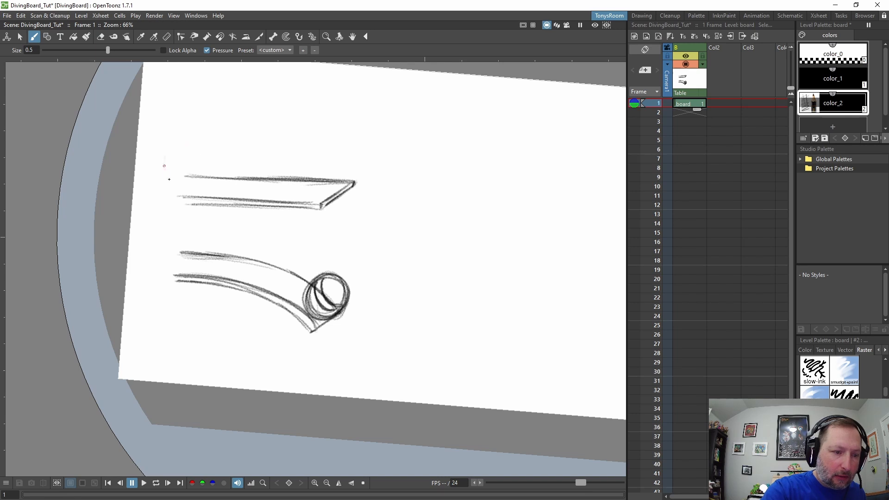
Step: Draw a ball and a rightward arrow on the flat board, plus a downward arrow above the bent board's ball
mouse_move(169, 180)
left_mouse_down()
mouse_move(193, 141)
mouse_move(205, 176)
mouse_move(172, 171)
mouse_move(188, 146)
mouse_move(202, 184)
mouse_move(175, 179)
mouse_move(181, 148)
mouse_move(202, 152)
mouse_move(182, 169)
mouse_move(170, 163)
mouse_move(199, 165)
mouse_move(174, 172)
mouse_move(184, 160)
mouse_move(187, 174)
mouse_move(174, 157)
mouse_move(198, 163)
mouse_move(194, 182)
mouse_move(178, 163)
mouse_move(191, 187)
mouse_move(172, 168)
mouse_move(199, 181)
mouse_move(174, 151)
mouse_move(207, 181)
mouse_move(270, 158)
mouse_move(289, 163)
left_mouse_up()
left_click_drag(290, 163, 270, 169)
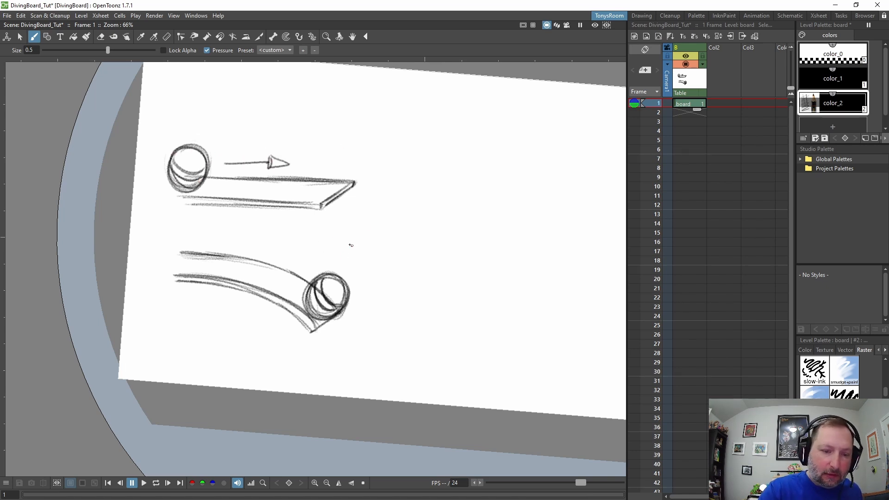
left_click_drag(335, 233, 332, 270)
Step: Sketch a third diving board in the upper middle of the canvas, curving strongly upward
key("ctrl+space")
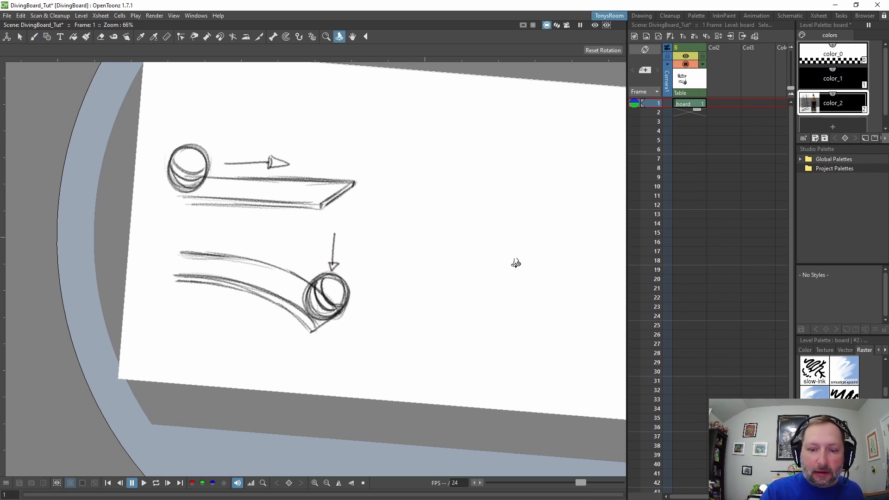
mouse_move(557, 238)
left_mouse_down()
mouse_move(556, 217)
mouse_move(455, 240)
left_mouse_up()
key("space")
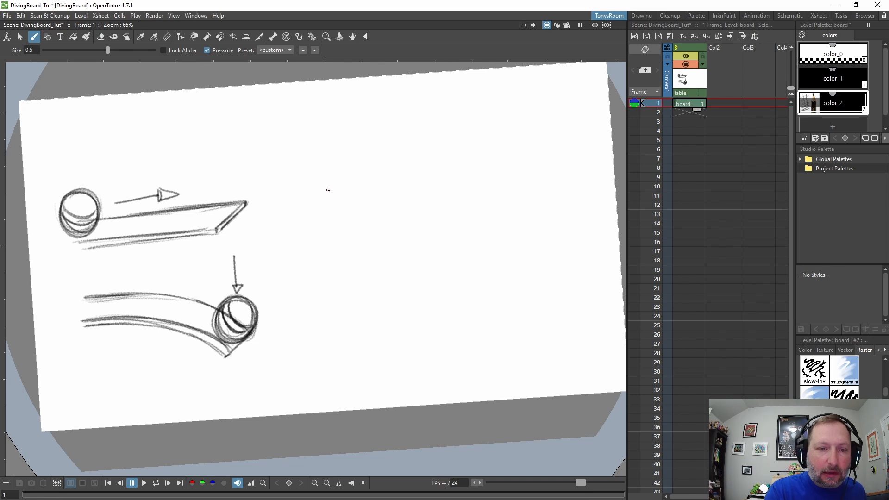
mouse_move(299, 210)
left_mouse_down()
mouse_move(382, 152)
mouse_move(297, 203)
mouse_move(390, 114)
mouse_move(330, 199)
left_mouse_up()
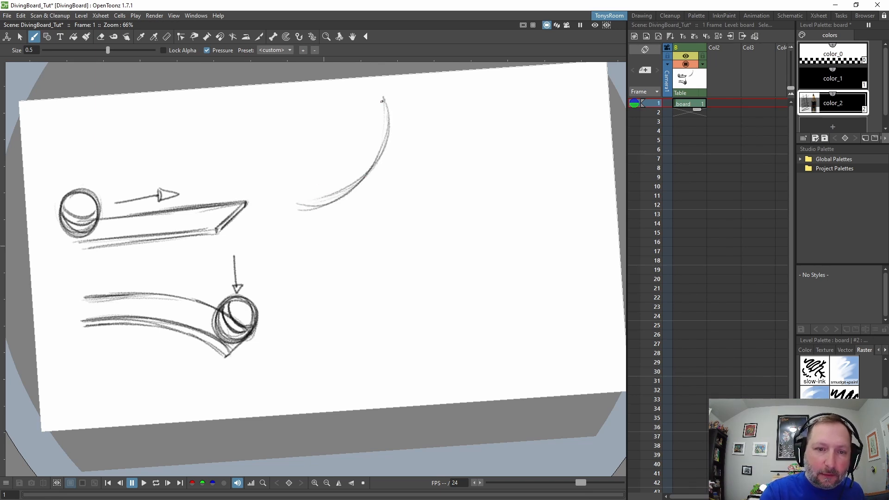
mouse_move(382, 101)
left_mouse_down()
mouse_move(381, 127)
mouse_move(377, 105)
mouse_move(375, 138)
mouse_move(346, 179)
mouse_move(296, 201)
left_mouse_up()
left_click_drag(369, 159, 309, 205)
mouse_move(348, 183)
left_mouse_down()
mouse_move(304, 189)
mouse_move(373, 188)
mouse_move(397, 167)
mouse_move(410, 106)
mouse_move(346, 203)
mouse_move(410, 138)
mouse_move(407, 94)
mouse_move(377, 107)
mouse_move(409, 91)
mouse_move(413, 132)
mouse_move(381, 185)
left_mouse_up()
mouse_move(387, 102)
left_mouse_down()
mouse_move(389, 114)
mouse_move(335, 198)
mouse_move(389, 114)
mouse_move(362, 182)
left_mouse_up()
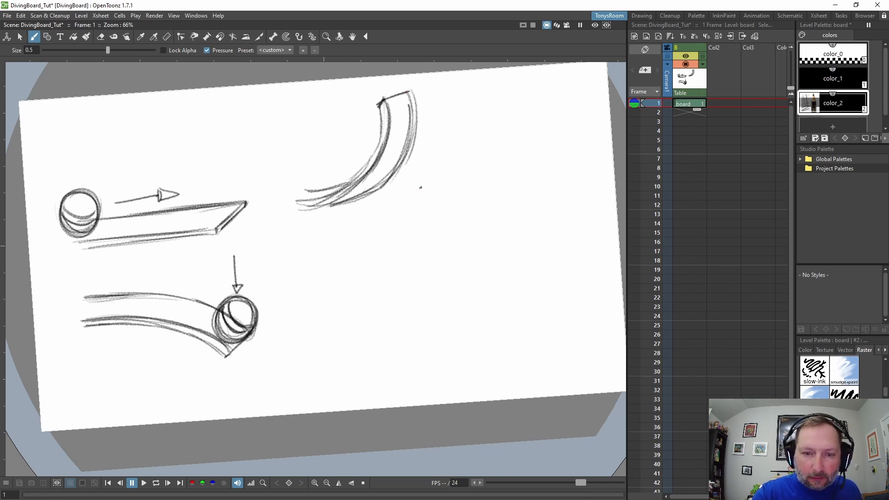
Step: Draw a vertically stretched ball with speed lines above it and a long downward arrow beside the upward-bent board
left_click_drag(421, 148, 428, 224)
left_click_drag(430, 146, 435, 225)
left_click_drag(439, 172, 426, 182)
left_click_drag(437, 182, 419, 199)
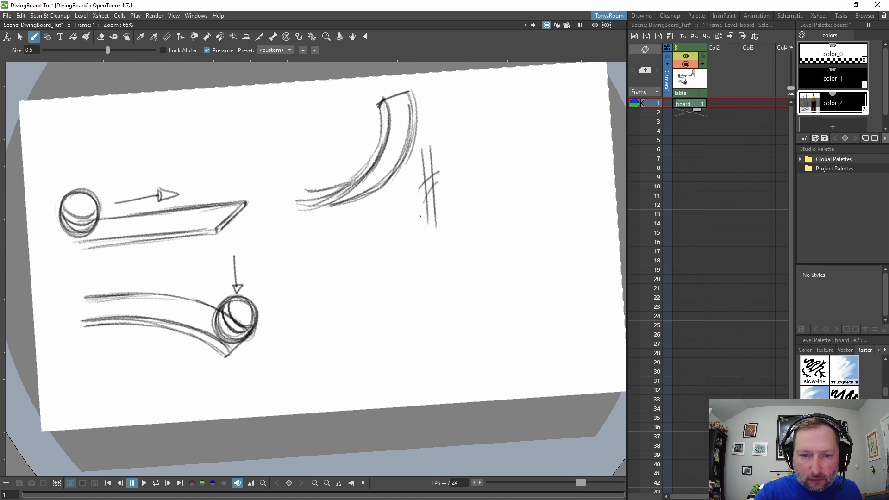
mouse_move(431, 238)
left_mouse_down()
mouse_move(447, 266)
mouse_move(427, 248)
mouse_move(439, 239)
mouse_move(443, 281)
mouse_move(431, 271)
mouse_move(449, 260)
mouse_move(432, 270)
mouse_move(448, 262)
mouse_move(430, 261)
mouse_move(442, 236)
mouse_move(427, 270)
mouse_move(446, 256)
mouse_move(448, 255)
left_mouse_up()
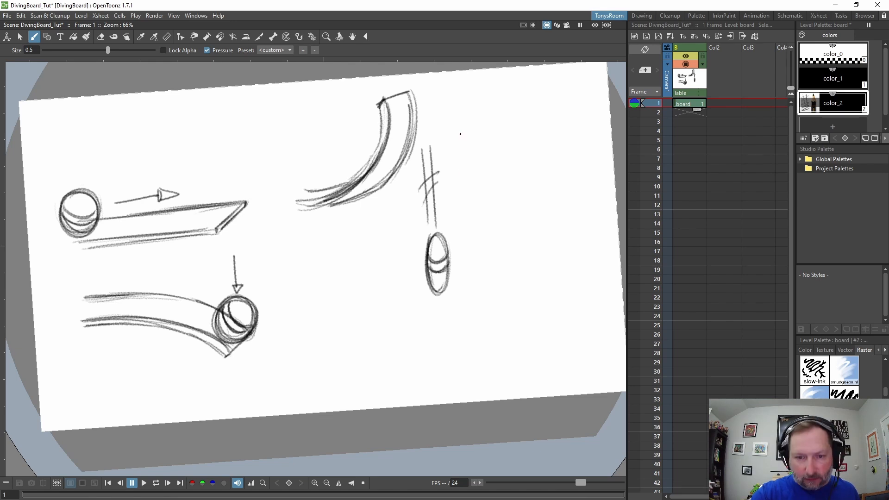
mouse_move(460, 134)
left_mouse_down()
mouse_move(461, 209)
mouse_move(471, 204)
mouse_move(465, 225)
left_mouse_up()
left_click_drag(464, 226, 470, 203)
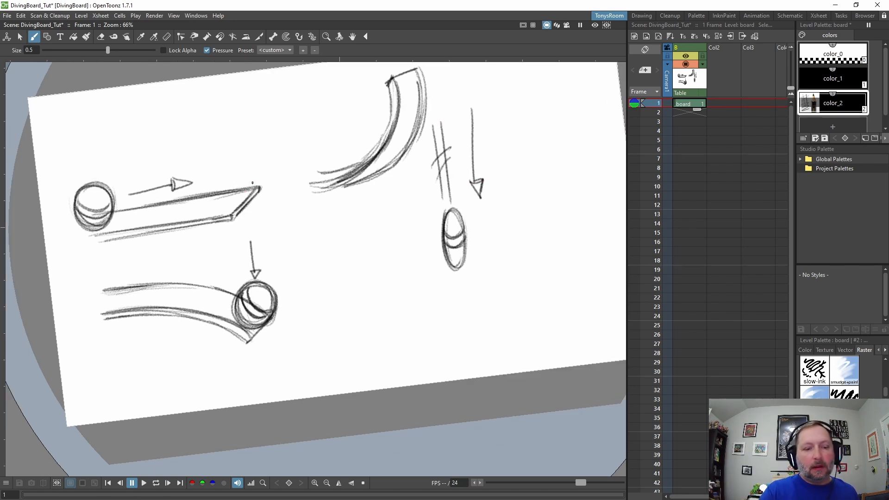
Step: Erase the rough outer edge of the upward-bent board and redraw it with the Brush
key("space")
left_click_drag(531, 272, 514, 311)
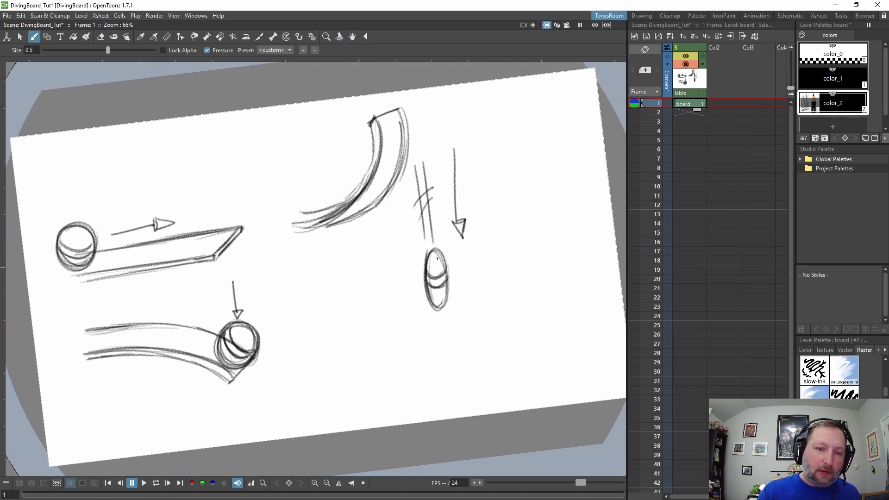
key("a")
left_click_drag(377, 204, 393, 185)
key("b")
mouse_move(363, 211)
left_mouse_down()
mouse_move(397, 181)
mouse_move(408, 135)
mouse_move(402, 116)
left_mouse_up()
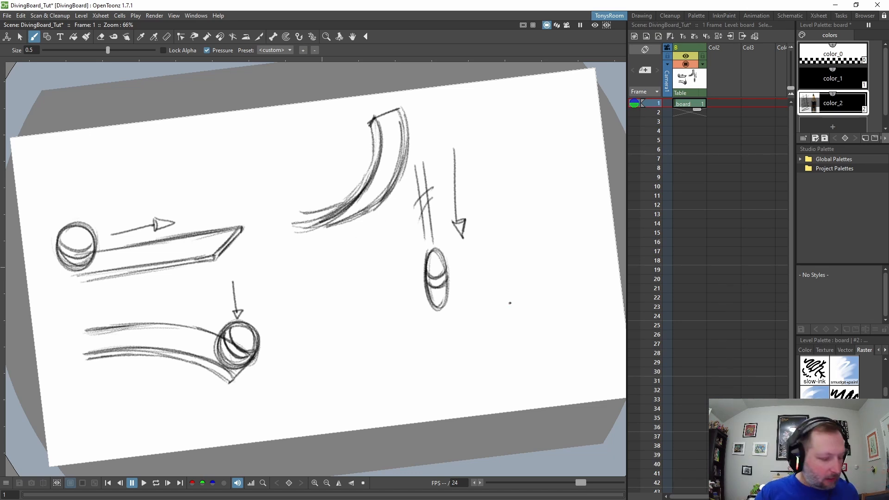
Step: Draw a timing chart line along the lower edge of the canvas with its ends labelled 1 and 21 in circles
key("ctrl+space")
key("space")
mouse_move(551, 259)
left_mouse_down()
mouse_move(551, 234)
mouse_move(532, 212)
left_mouse_up()
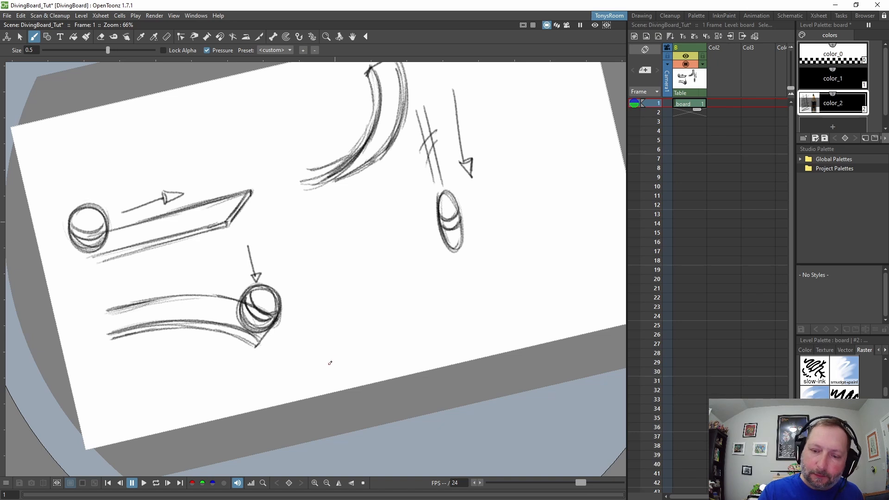
key("space")
mouse_move(393, 312)
left_mouse_down()
mouse_move(316, 344)
mouse_move(285, 370)
mouse_move(292, 365)
mouse_move(293, 388)
mouse_move(544, 300)
mouse_move(540, 320)
left_mouse_up()
mouse_move(533, 288)
left_mouse_down()
mouse_move(539, 297)
mouse_move(530, 299)
left_mouse_up()
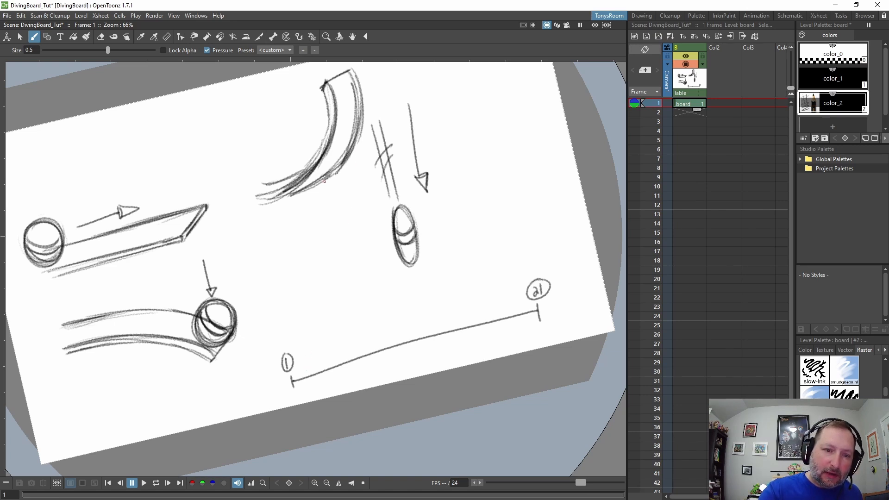
Step: Sketch faint in-between arcs beneath the upward-bent board to show it springing back down
left_click_drag(372, 79, 351, 156)
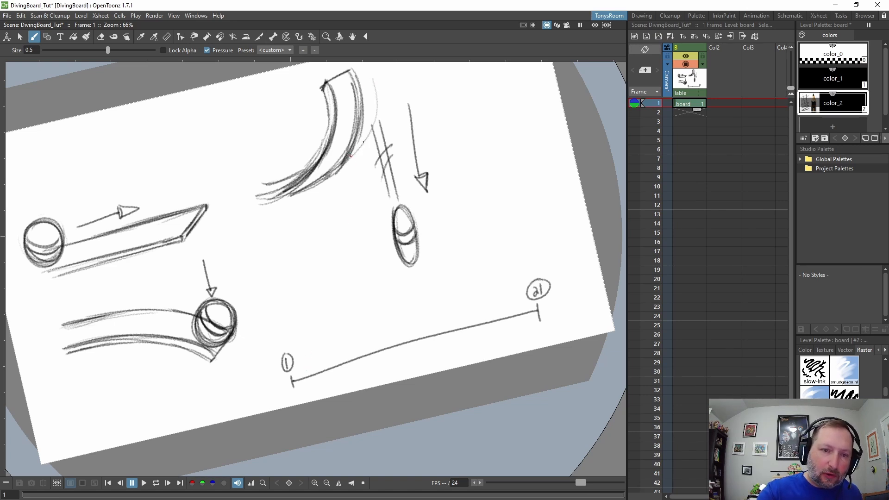
left_click_drag(420, 117, 409, 150)
left_click_drag(363, 112, 327, 205)
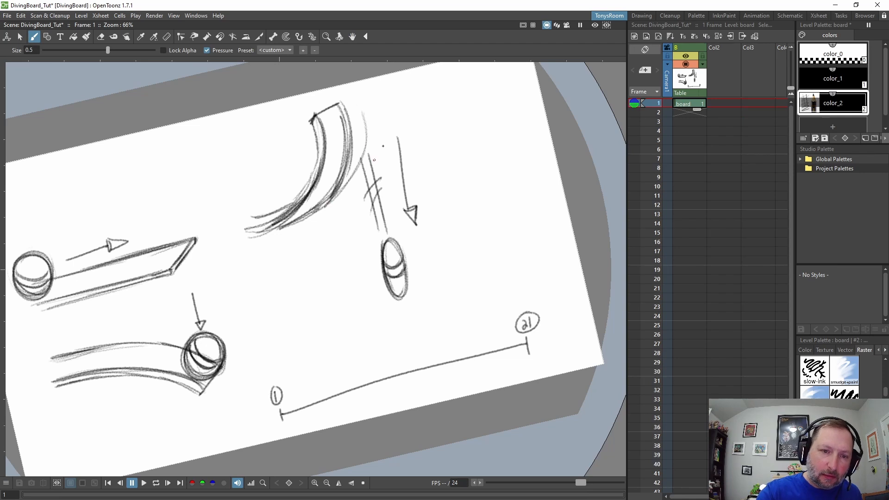
left_click_drag(385, 150, 326, 205)
left_click_drag(374, 181, 318, 213)
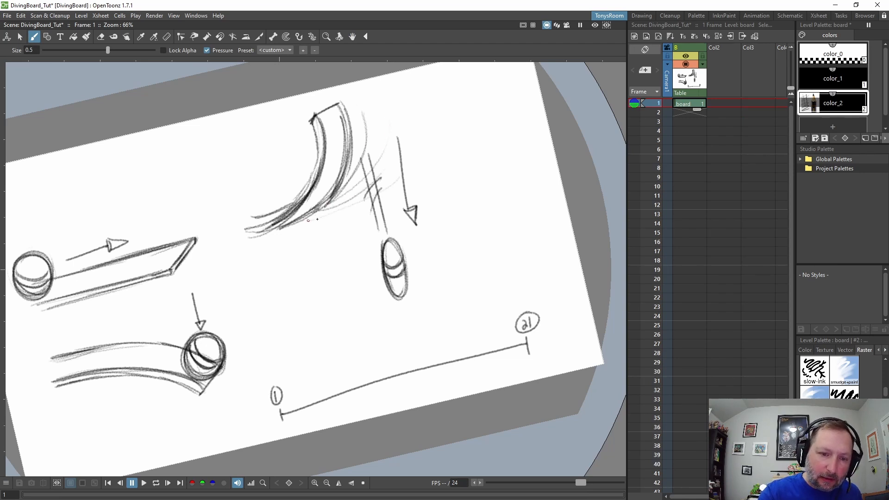
left_click_drag(409, 194, 382, 204)
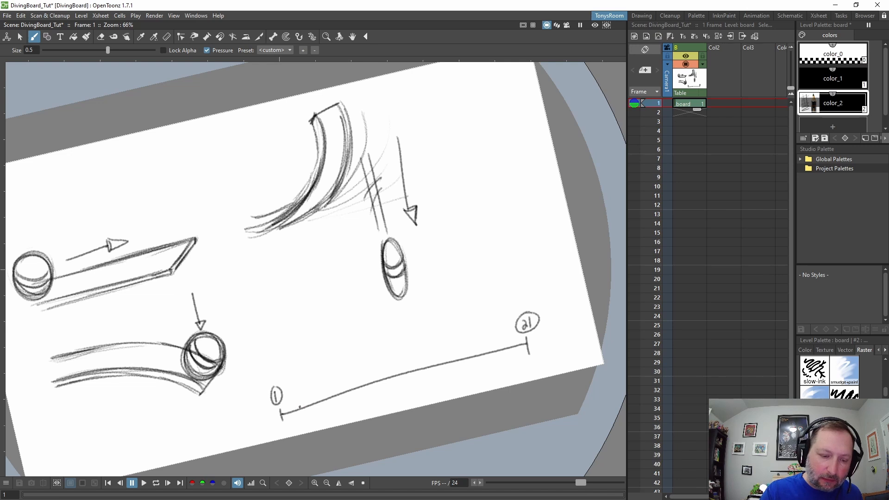
Step: Add a tick labelled 3 near the middle of the timing chart
left_click_drag(304, 400, 306, 411)
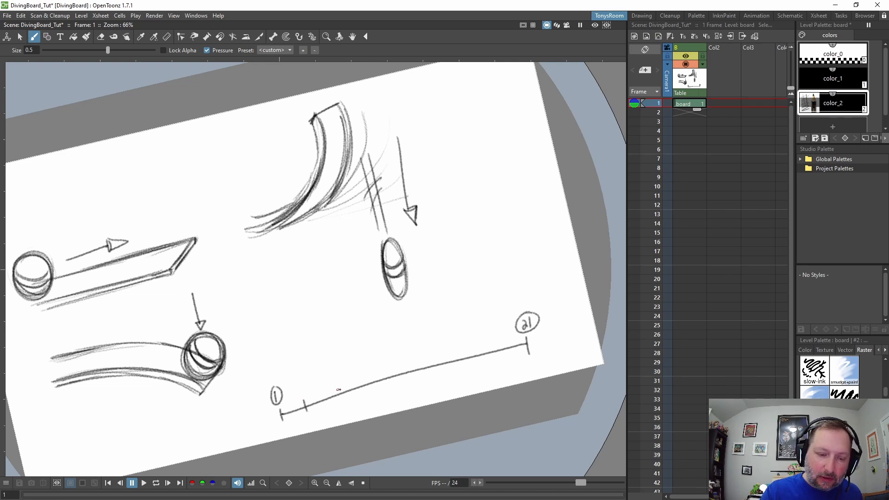
key("ctrl+z")
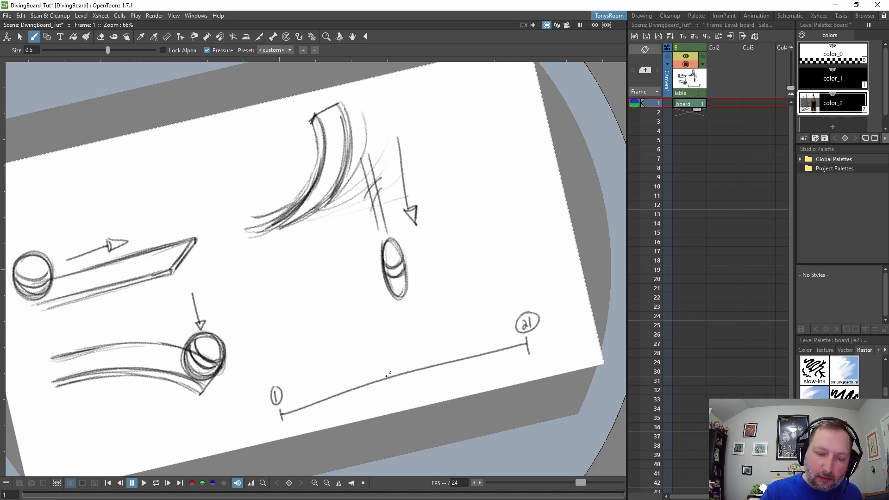
left_click_drag(389, 371, 392, 384)
left_click_drag(383, 354, 384, 364)
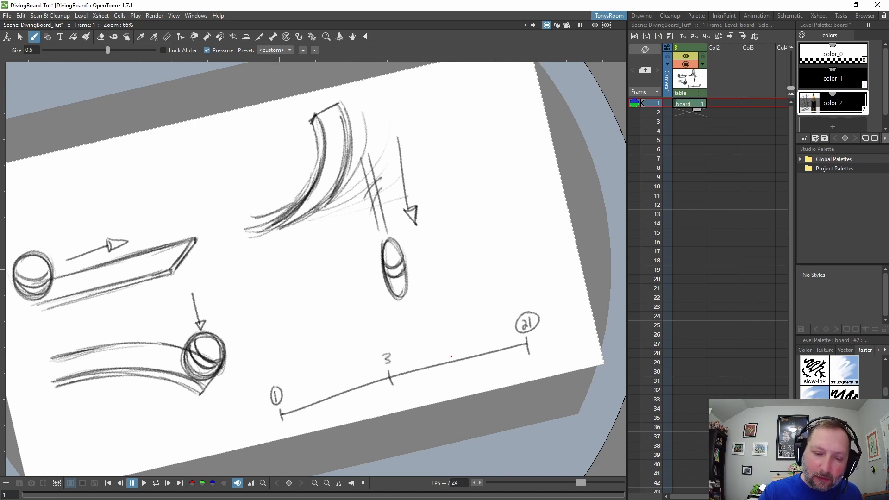
Step: Add progressively closer ticks for 5, 7, 9, 11 and on to 19 before 21, and draw a second chart line labelled 2 above
mouse_move(447, 357)
left_mouse_down()
mouse_move(448, 370)
mouse_move(440, 350)
left_mouse_up()
key("ctrl+z")
mouse_move(439, 341)
left_mouse_down()
mouse_move(485, 359)
mouse_move(478, 342)
mouse_move(502, 354)
mouse_move(495, 337)
mouse_move(515, 353)
mouse_move(507, 331)
left_mouse_up()
left_click_drag(510, 324, 510, 330)
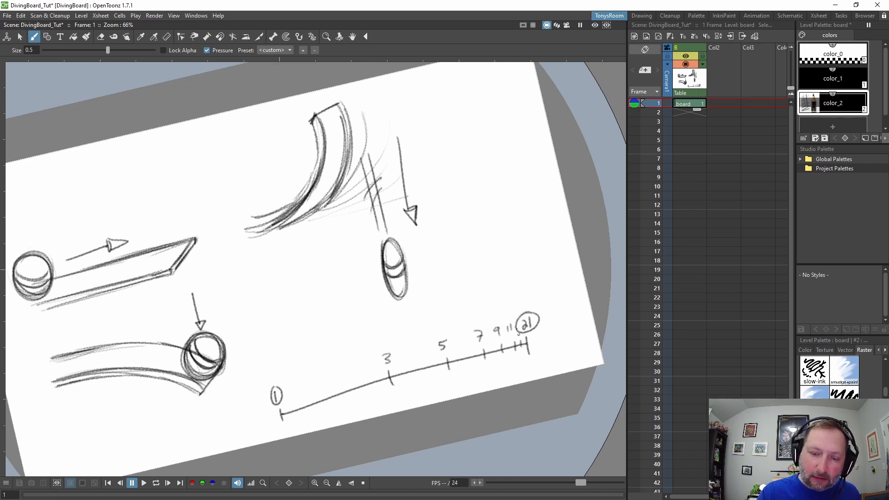
mouse_move(516, 324)
left_mouse_down()
mouse_move(536, 314)
mouse_move(527, 315)
mouse_move(527, 301)
mouse_move(523, 344)
mouse_move(517, 318)
mouse_move(527, 344)
mouse_move(529, 316)
left_mouse_up()
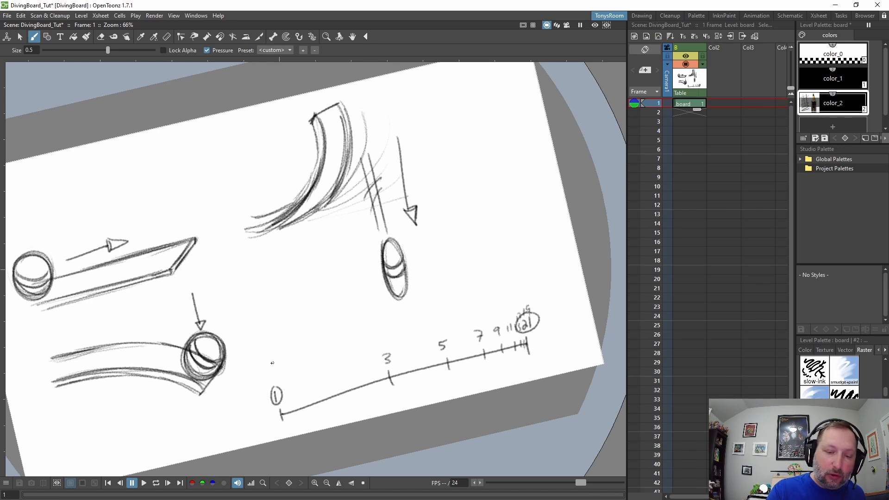
mouse_move(265, 364)
left_mouse_down()
mouse_move(520, 289)
mouse_move(267, 369)
mouse_move(265, 352)
mouse_move(254, 352)
mouse_move(260, 335)
left_mouse_up()
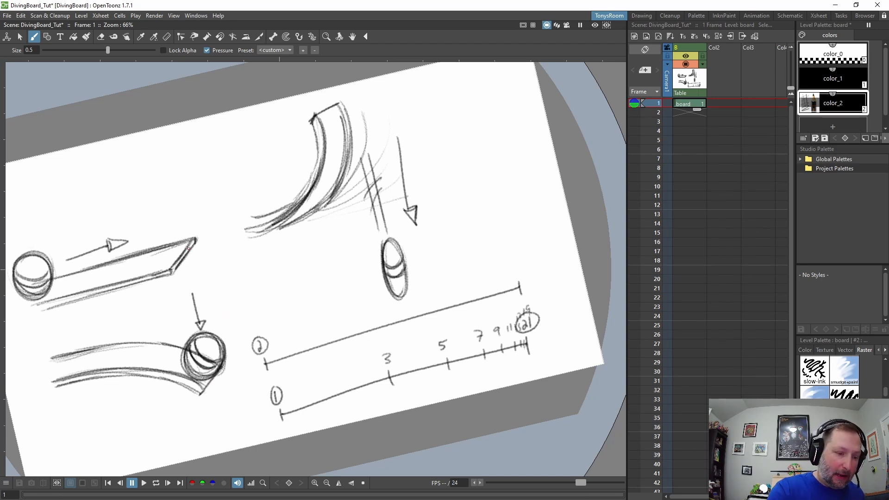
Step: Sketch faint in-between board positions above the downward-bent board and a curved upward arrow beside its ball
left_click_drag(230, 314, 202, 331)
mouse_move(221, 291)
left_mouse_down()
mouse_move(194, 319)
mouse_move(194, 300)
left_mouse_up()
left_click_drag(209, 265, 80, 329)
left_click_drag(189, 309, 78, 314)
mouse_move(192, 291)
left_mouse_down()
mouse_move(88, 345)
mouse_move(190, 351)
left_mouse_up()
mouse_move(158, 293)
left_mouse_down()
mouse_move(189, 290)
mouse_move(205, 267)
left_mouse_up()
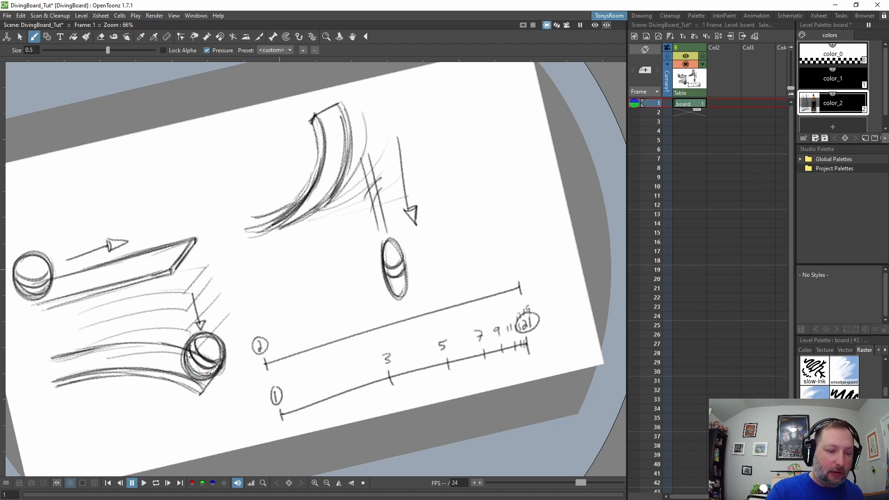
mouse_move(239, 361)
left_mouse_down()
mouse_move(225, 271)
mouse_move(241, 280)
left_mouse_up()
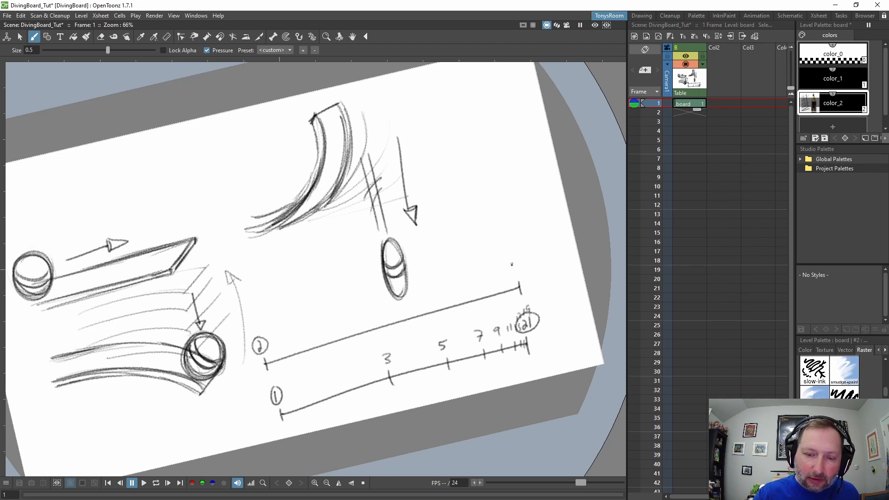
Step: Complete the second timing chart with a circled 21 at its end and progressively closer even ticks from 4, 6, 8, 10, 12 up to 20
mouse_move(510, 264)
left_mouse_down()
mouse_move(526, 273)
mouse_move(516, 256)
left_mouse_up()
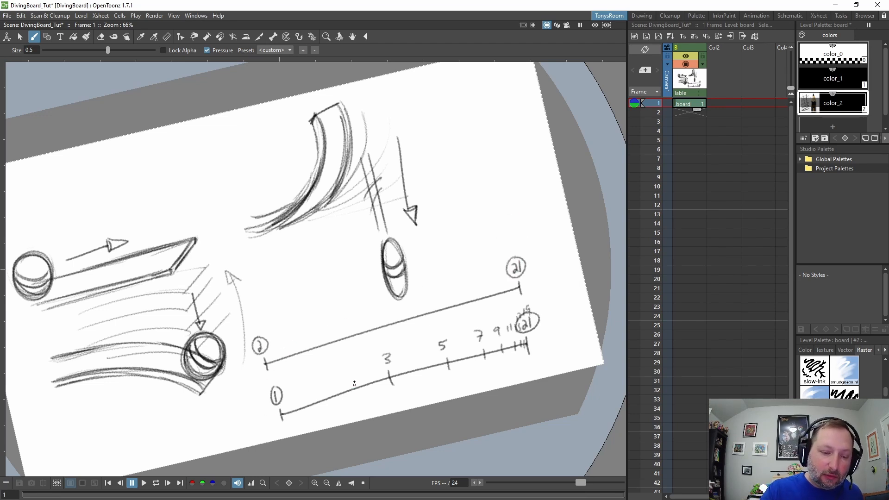
left_click_drag(378, 323, 378, 335)
left_click_drag(369, 307, 374, 317)
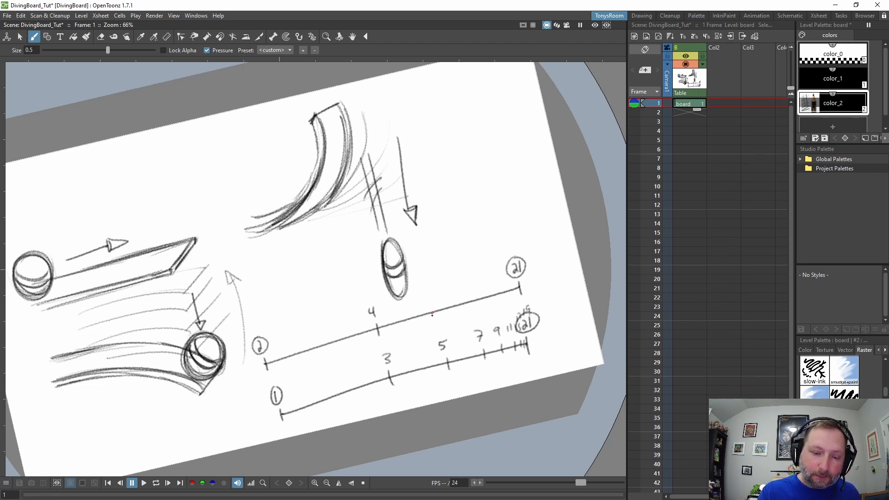
mouse_move(431, 308)
left_mouse_down()
mouse_move(430, 318)
mouse_move(426, 301)
mouse_move(466, 307)
mouse_move(458, 292)
mouse_move(480, 302)
left_mouse_up()
mouse_move(476, 277)
left_mouse_down()
mouse_move(491, 299)
mouse_move(489, 283)
mouse_move(497, 282)
mouse_move(500, 296)
left_mouse_up()
mouse_move(500, 273)
left_mouse_down()
mouse_move(509, 294)
mouse_move(510, 282)
left_mouse_up()
mouse_move(516, 286)
left_mouse_down()
mouse_move(514, 294)
mouse_move(527, 273)
left_mouse_up()
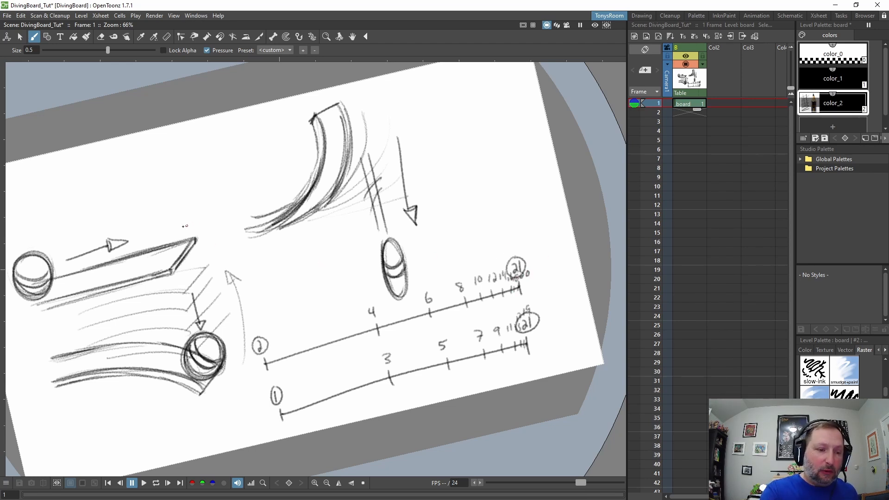
Step: Label the tip of the straight board with a circled 21 and darken the outlines of its end and long edges
left_click_drag(178, 219, 189, 230)
mouse_move(194, 213)
left_mouse_down()
mouse_move(188, 230)
mouse_move(170, 232)
mouse_move(202, 210)
mouse_move(168, 268)
left_mouse_up()
left_click_drag(191, 240, 172, 270)
left_click_drag(173, 271, 195, 242)
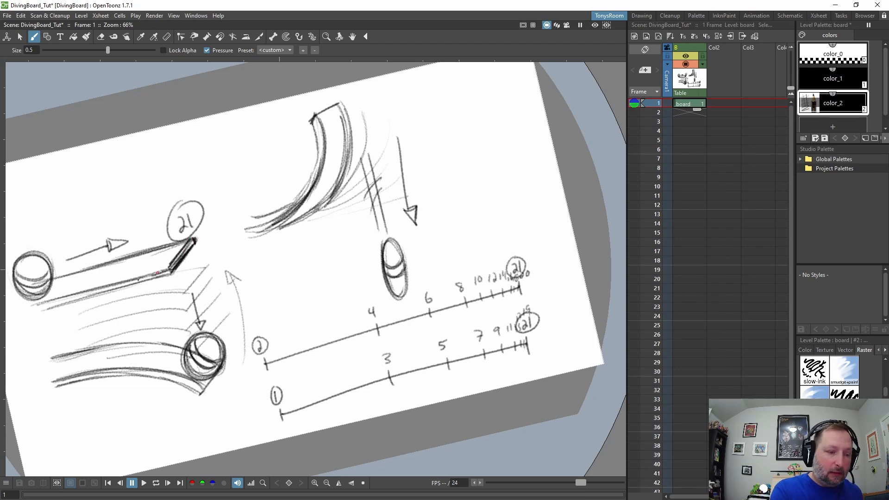
left_click_drag(138, 280, 118, 284)
mouse_move(165, 271)
left_mouse_down()
mouse_move(116, 282)
mouse_move(136, 283)
left_mouse_up()
left_click_drag(191, 238, 65, 273)
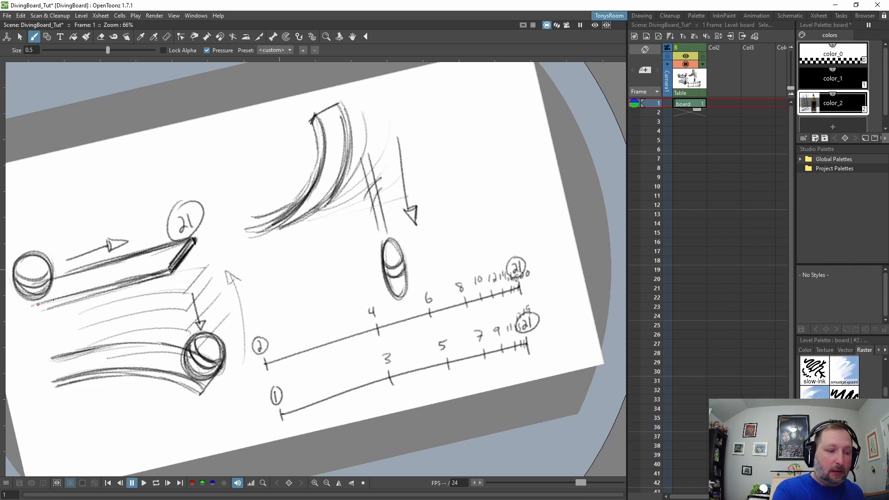
left_click_drag(38, 304, 112, 285)
left_click_drag(67, 308, 108, 293)
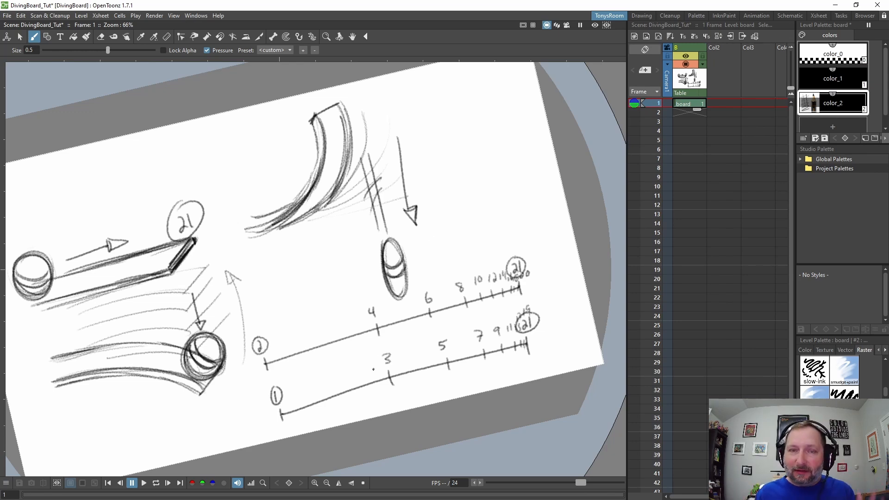
Step: Lasso the entire planning sketch with a Freehand selection and delete it from the drawing
scroll(265, 282, "down", 1)
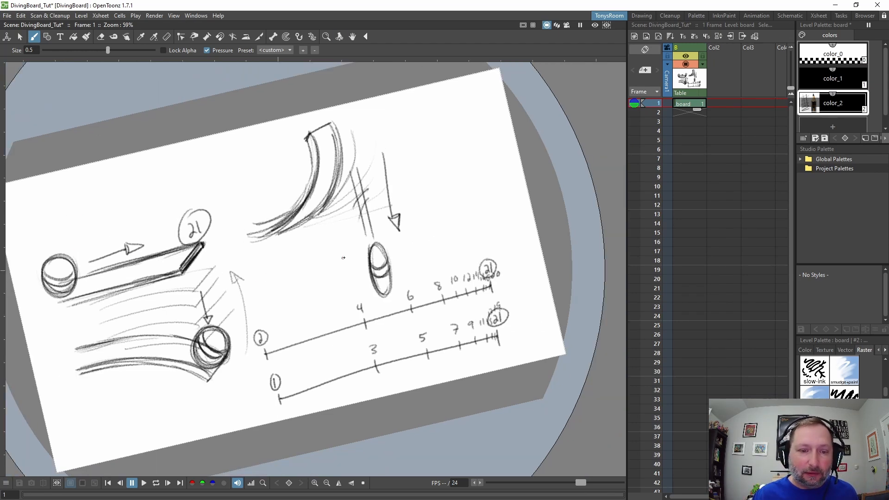
key("ctrl+space")
left_click_drag(399, 265, 423, 282)
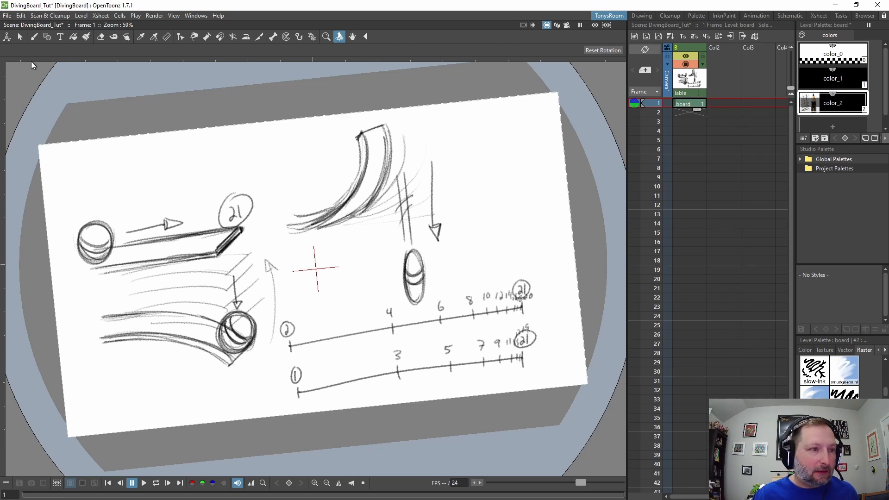
left_click(21, 38)
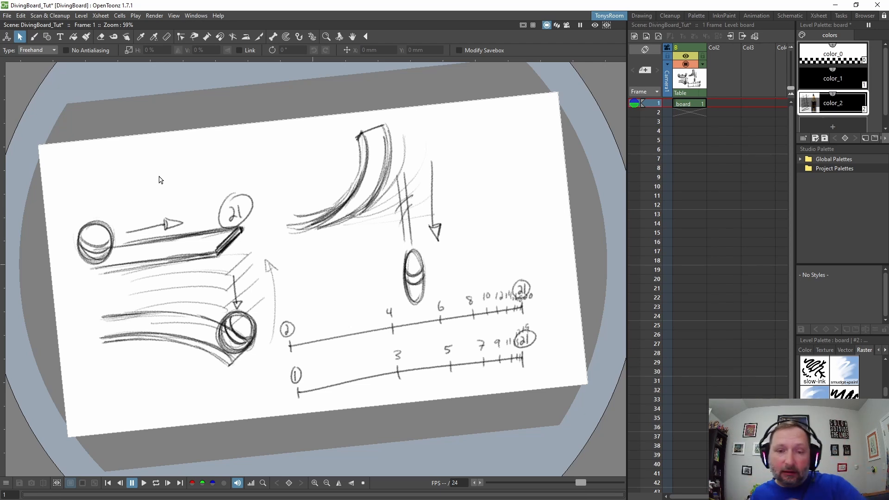
mouse_move(83, 167)
left_mouse_down()
mouse_move(187, 423)
mouse_move(561, 196)
mouse_move(81, 166)
left_mouse_up()
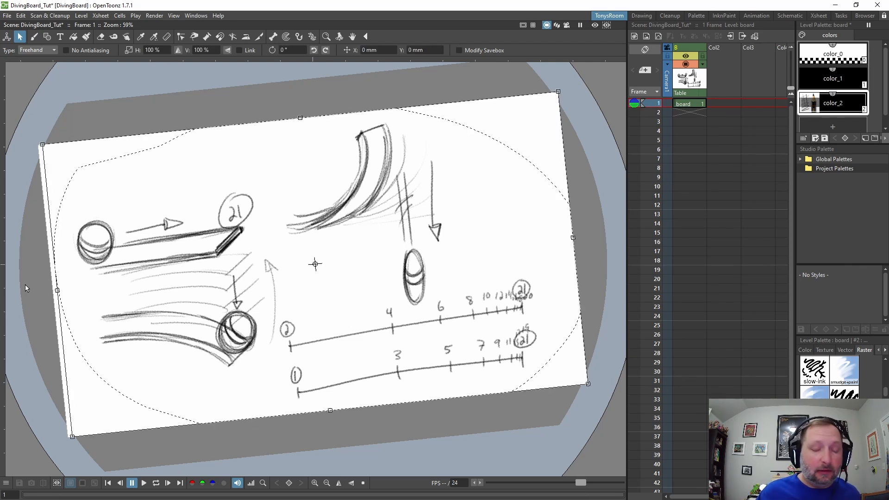
key("Delete")
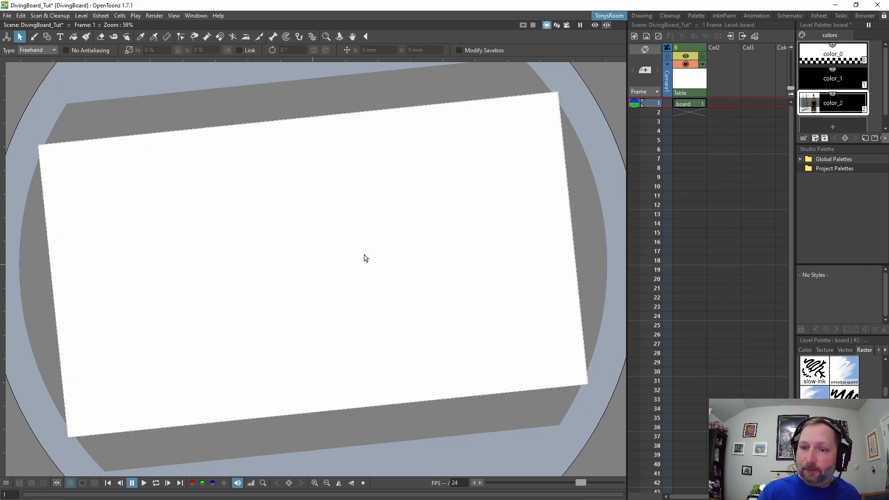
Step: Show the field guide and sketch the straight board's lower edge from the frame's left border, just above the horizontal centre line
key("b")
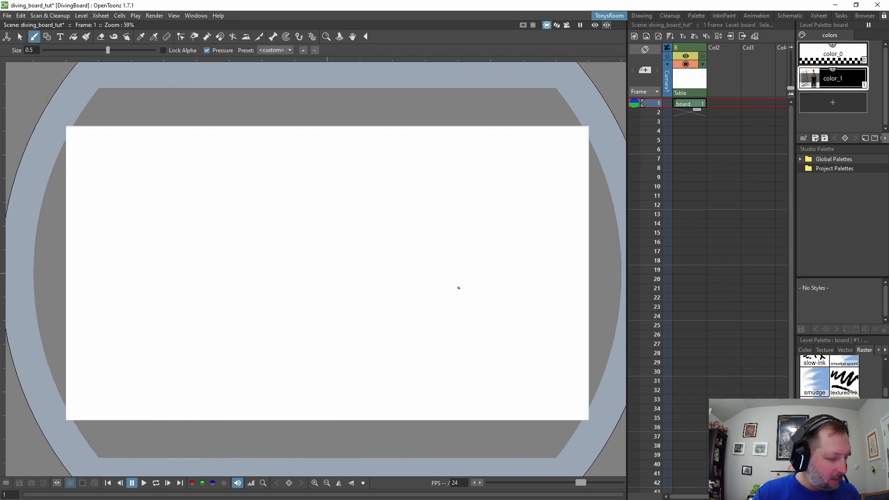
left_click(533, 25)
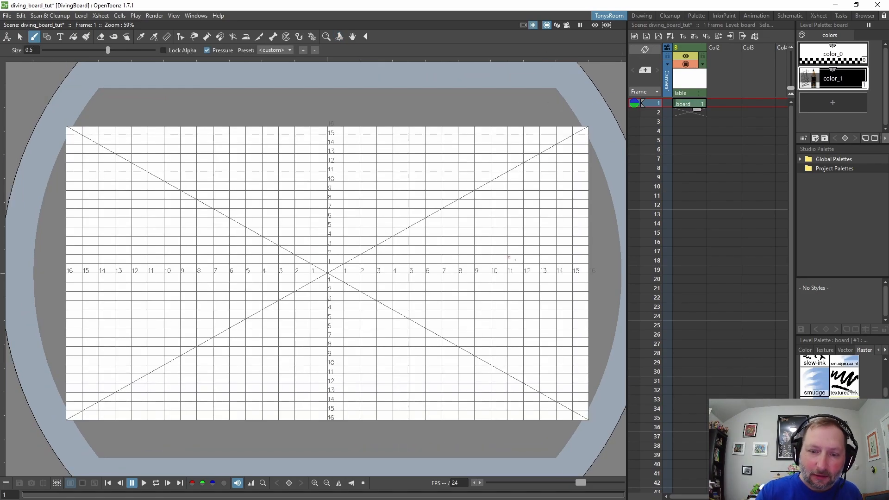
key("ctrl+space")
mouse_move(532, 265)
left_mouse_down()
mouse_move(532, 232)
mouse_move(512, 195)
mouse_move(458, 244)
mouse_move(516, 200)
left_mouse_up()
key("space")
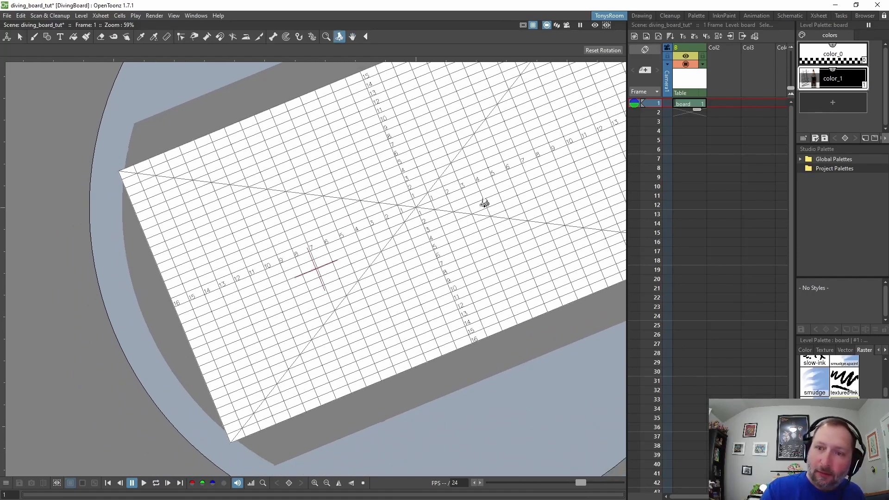
key("b")
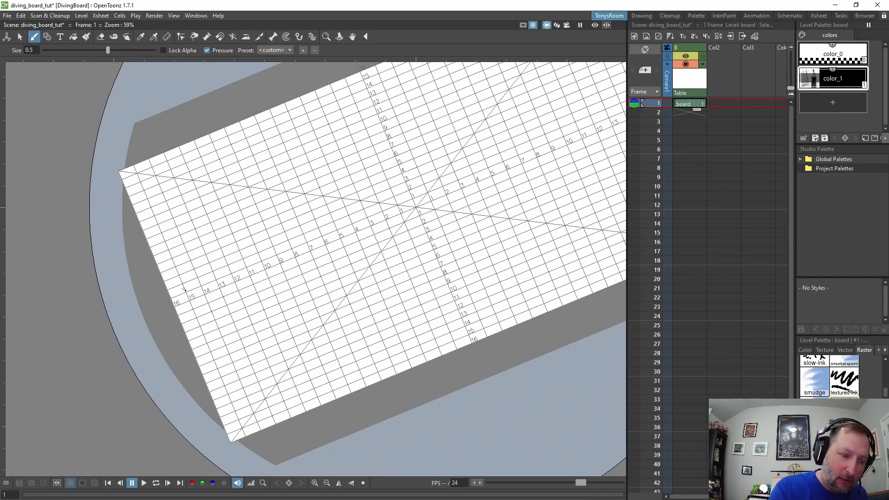
left_click_drag(166, 292, 300, 236)
left_click_drag(255, 255, 356, 212)
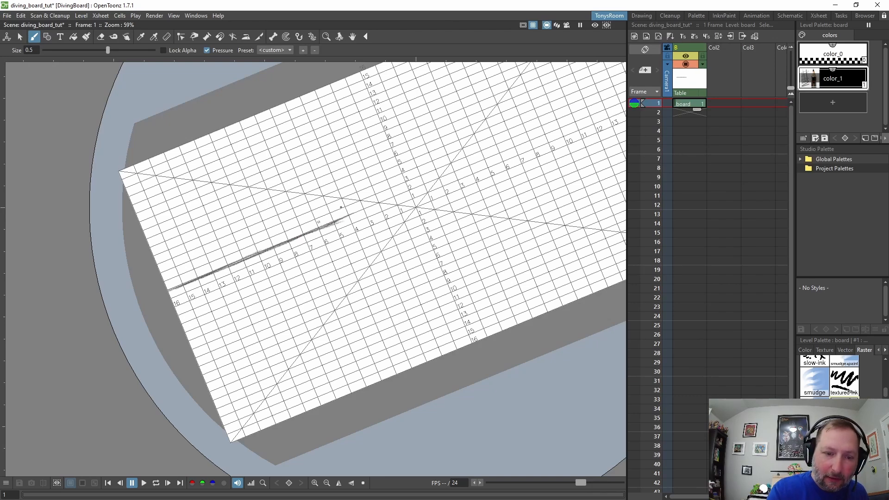
Step: Add the board's slanted end, parallel top edge and thin underside, reinforce the lines and clean up stray marks
left_click_drag(373, 176, 357, 216)
mouse_move(357, 216)
left_mouse_down()
mouse_move(371, 191)
mouse_move(357, 216)
left_mouse_up()
mouse_move(376, 181)
left_mouse_down()
mouse_move(367, 197)
mouse_move(336, 190)
mouse_move(157, 264)
left_mouse_up()
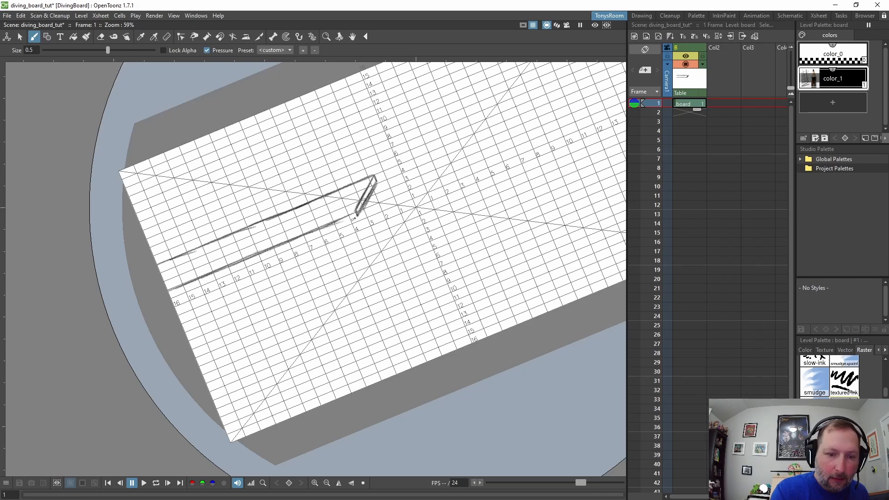
mouse_move(357, 213)
left_mouse_down()
mouse_move(188, 288)
mouse_move(232, 270)
left_mouse_up()
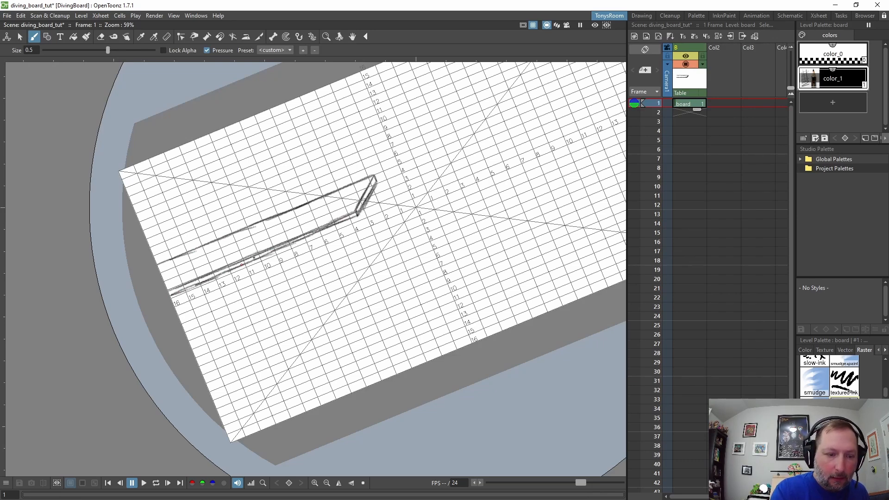
left_click_drag(179, 284, 242, 260)
mouse_move(358, 216)
left_mouse_down()
mouse_move(231, 269)
mouse_move(339, 223)
mouse_move(319, 232)
left_mouse_up()
mouse_move(197, 248)
left_mouse_down()
mouse_move(174, 257)
mouse_move(212, 240)
left_mouse_up()
key("e")
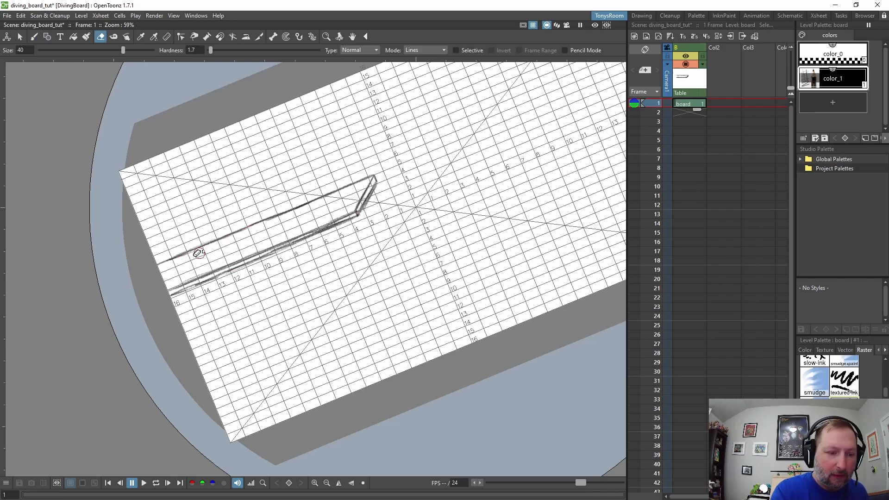
key("b")
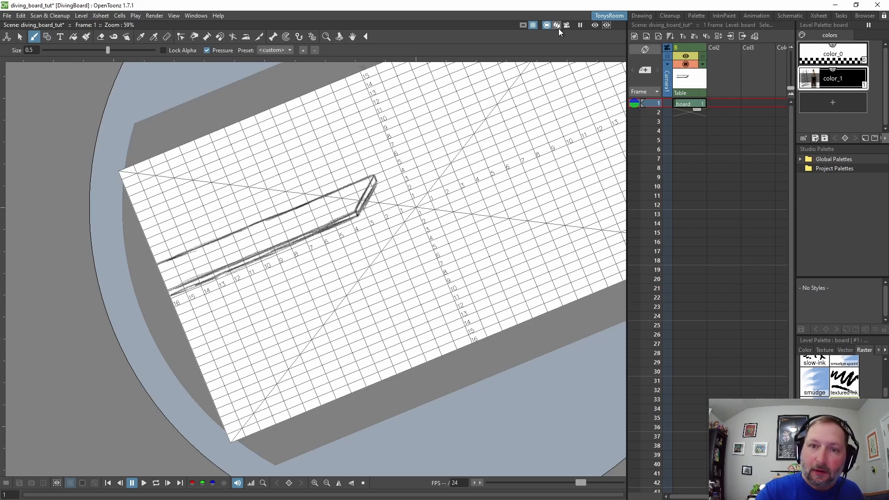
Step: Hide the field guide and move the straight board drawing to frame 21 in the Xsheet
left_click(532, 25)
key("ctrl+space")
left_click_drag(546, 243, 492, 297)
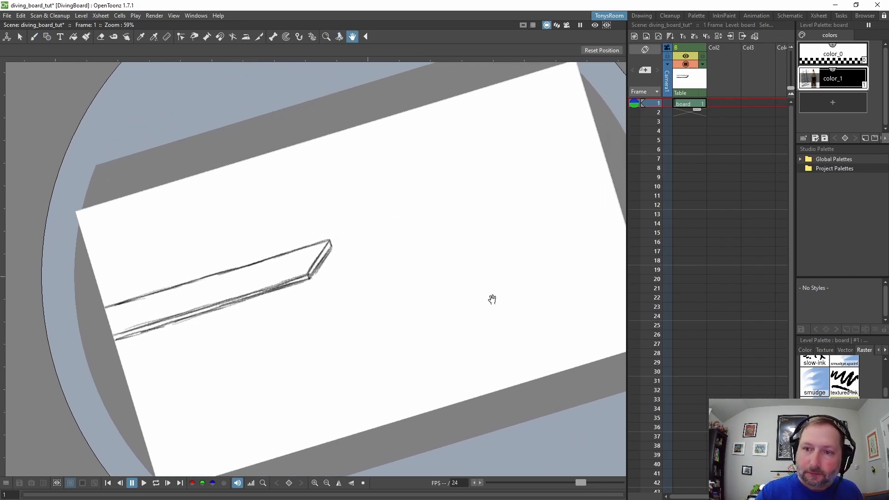
left_click_drag(673, 107, 684, 291)
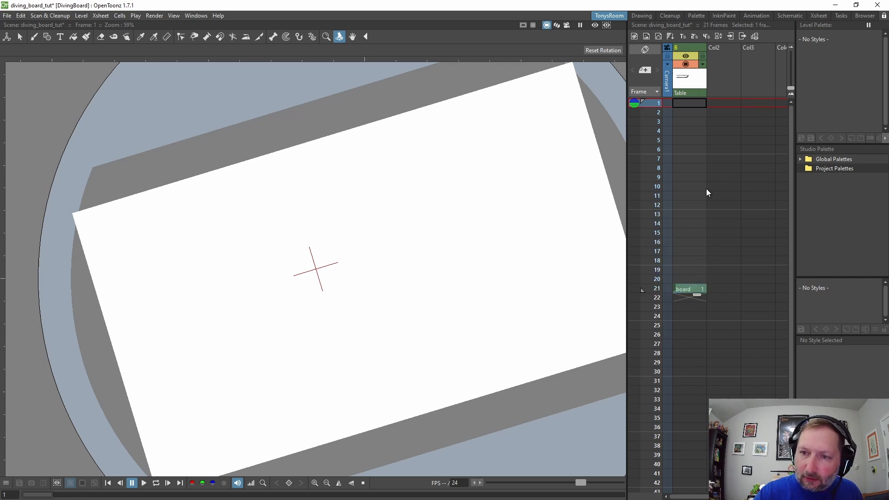
Step: Create a blank board drawing at frame 1 and set frame 21 as a fixed onion skin reference
left_click(693, 103)
key("b")
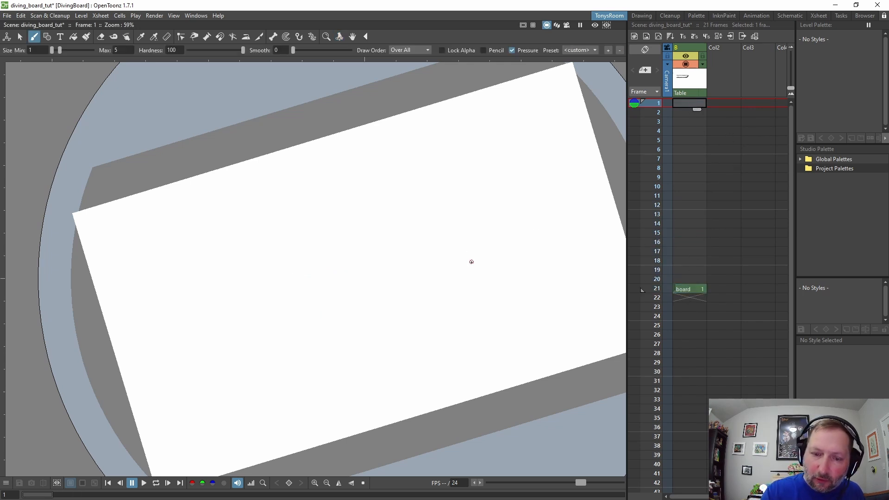
left_click(432, 283)
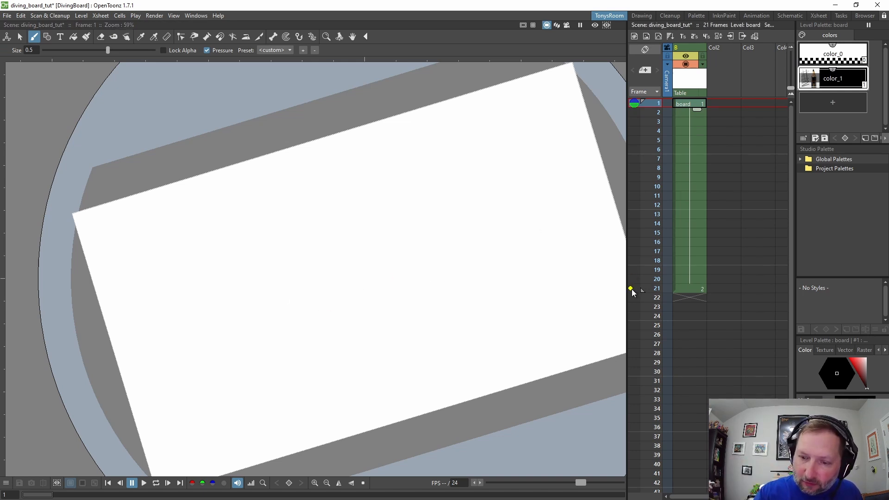
left_click(631, 288)
Step: Sketch two faint curved guide arcs through the near and far corners of the onion-skinned board's tip
key("ctrl+space")
mouse_move(449, 258)
left_mouse_down()
mouse_move(442, 212)
mouse_move(424, 246)
mouse_move(290, 302)
left_mouse_up()
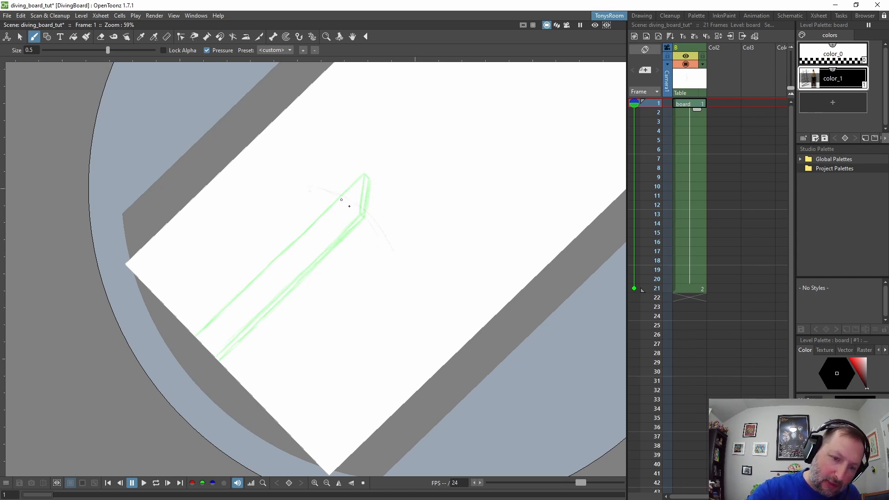
left_click_drag(349, 206, 394, 258)
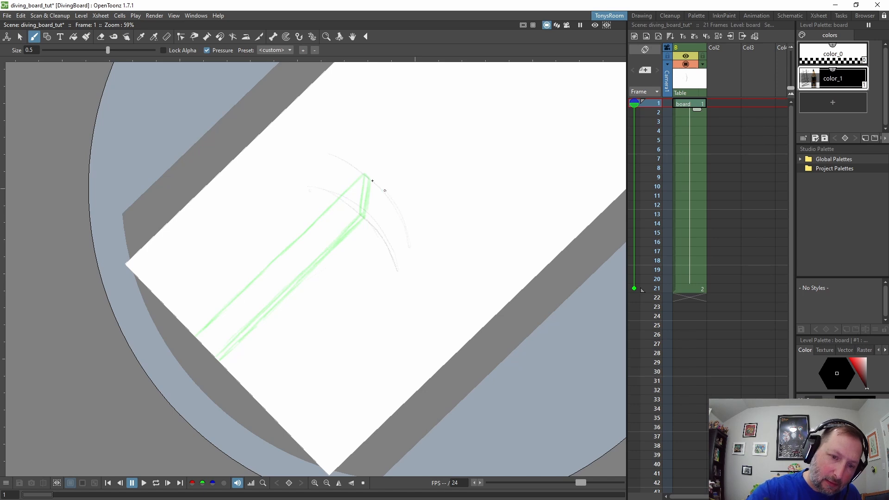
left_click_drag(480, 206, 275, 209)
mouse_move(235, 288)
left_mouse_down()
mouse_move(272, 210)
mouse_move(211, 250)
left_mouse_up()
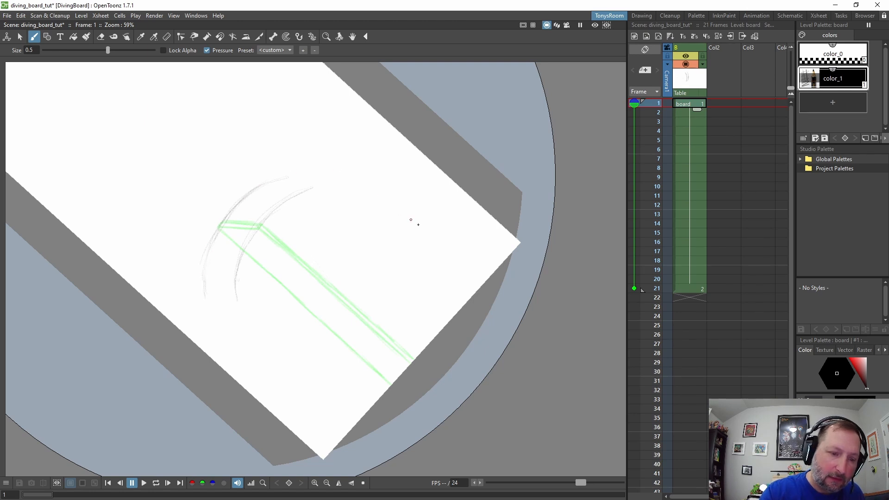
Step: Draw the downward-bent board's lower edge as a smooth curve from the frame border to the inner guide arc, darkening it with repeated strokes
key("ctrl+space")
left_click_drag(411, 220, 401, 266)
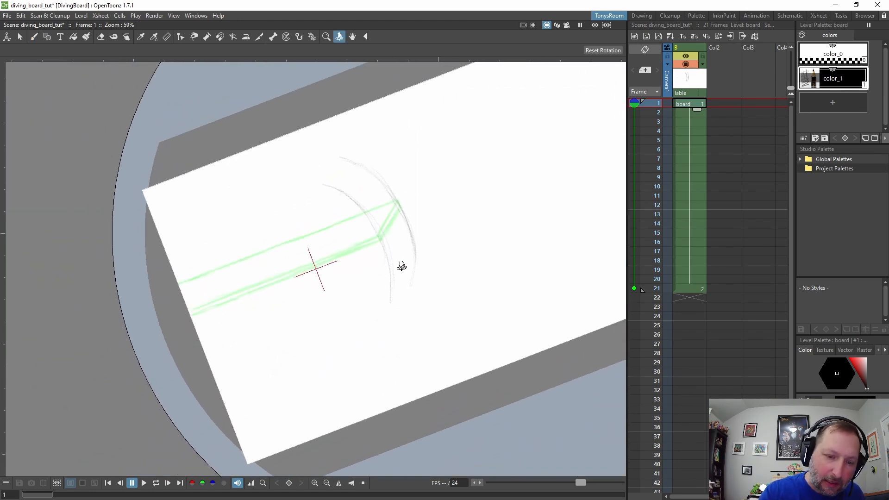
key("b")
key("ctrl+space")
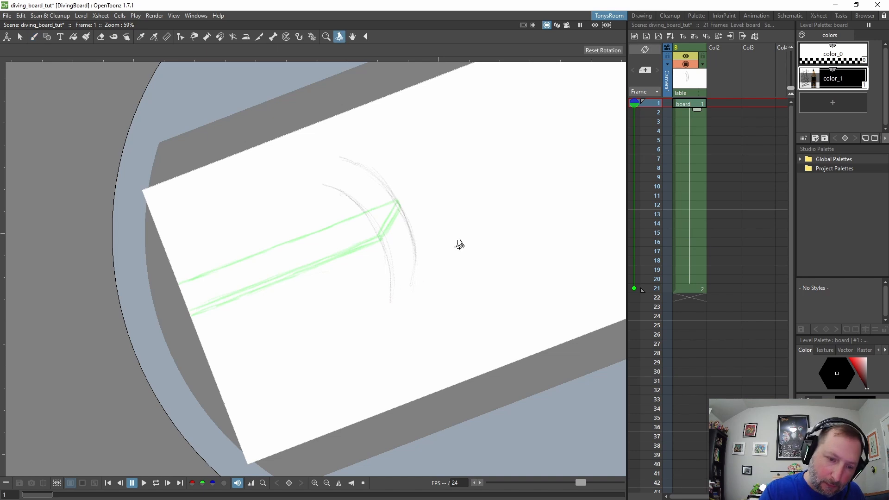
left_click_drag(459, 245, 430, 218)
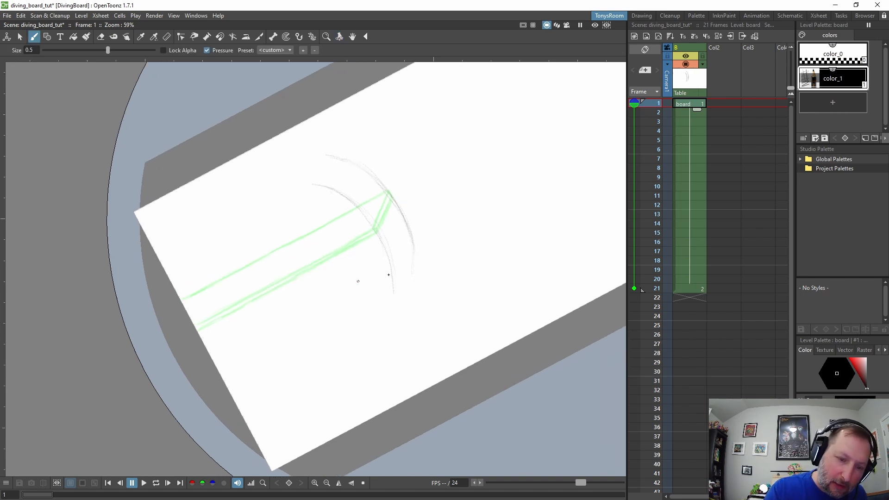
key("ctrl+space")
mouse_move(358, 281)
left_mouse_down()
mouse_move(369, 183)
mouse_move(387, 241)
left_mouse_up()
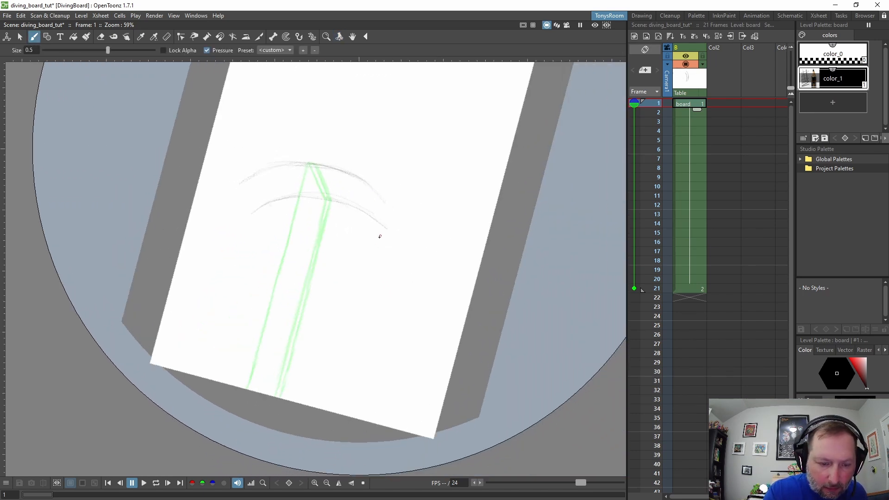
left_click_drag(285, 373, 297, 346)
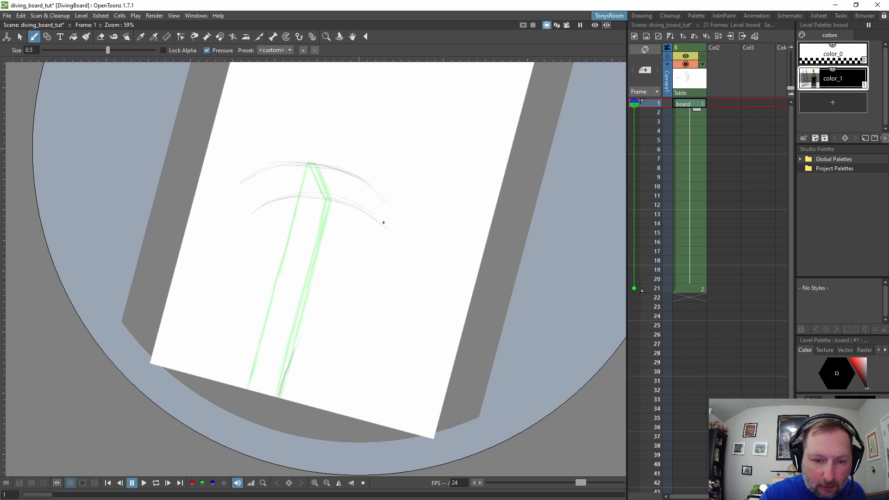
mouse_move(384, 223)
left_mouse_down()
mouse_move(341, 259)
mouse_move(330, 285)
left_mouse_up()
mouse_move(354, 252)
left_mouse_down()
mouse_move(303, 328)
mouse_move(279, 396)
left_mouse_up()
mouse_move(300, 335)
left_mouse_down()
mouse_move(286, 366)
mouse_move(335, 277)
left_mouse_up()
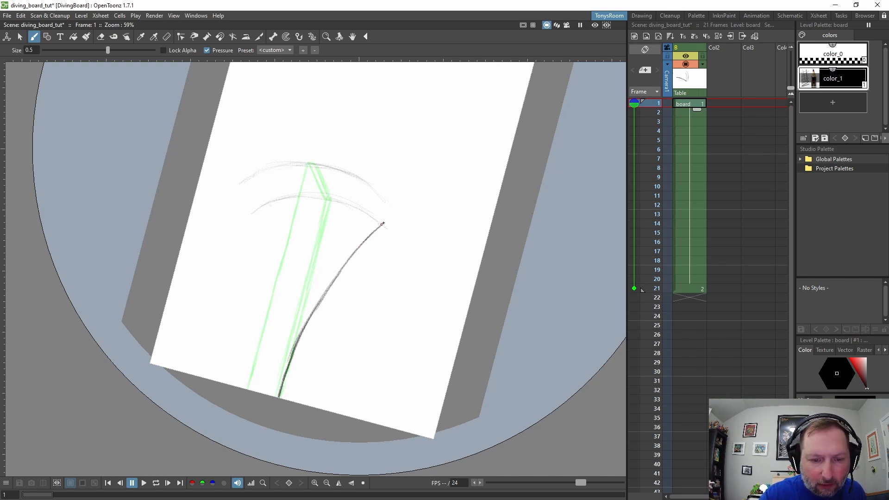
left_click_drag(384, 223, 318, 301)
mouse_move(359, 249)
left_mouse_down()
mouse_move(311, 312)
mouse_move(280, 391)
left_mouse_up()
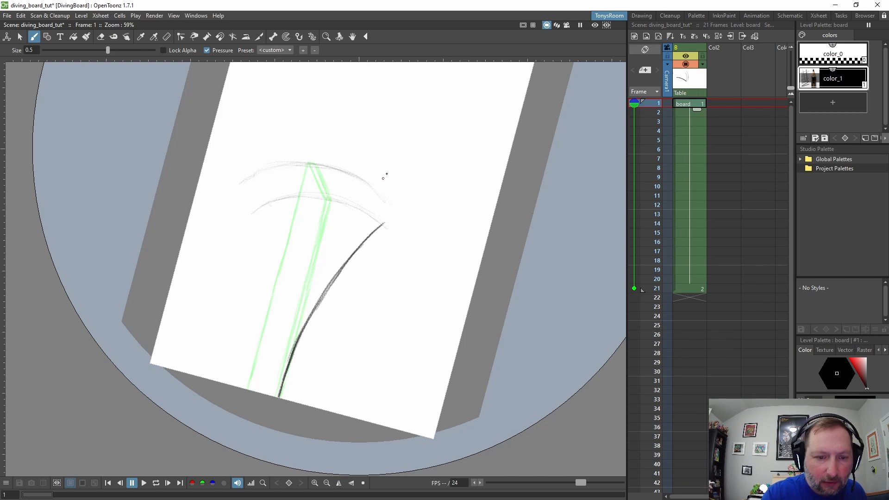
mouse_move(370, 191)
left_mouse_down()
mouse_move(397, 287)
mouse_move(351, 312)
left_mouse_up()
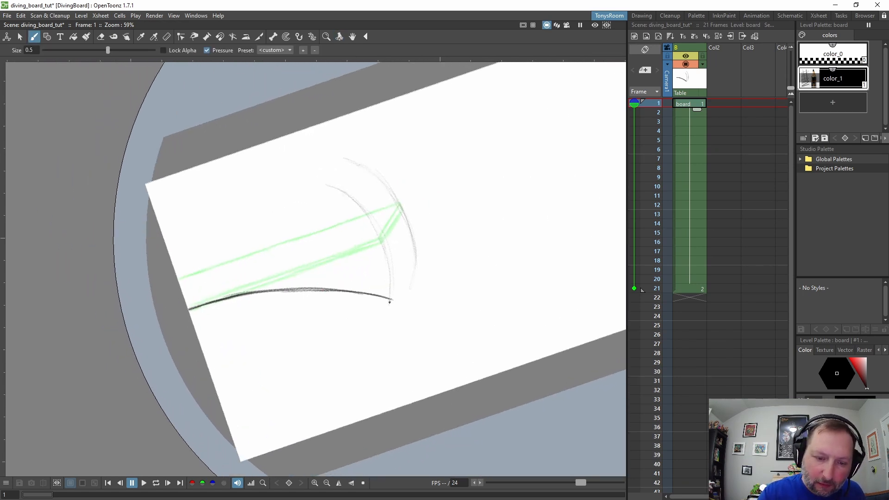
Step: Draw the bent board's slanted tip between the two guide arcs and a parallel thickness line along its underside to the frame border
mouse_move(404, 287)
left_mouse_down()
mouse_move(418, 270)
mouse_move(396, 298)
left_mouse_up()
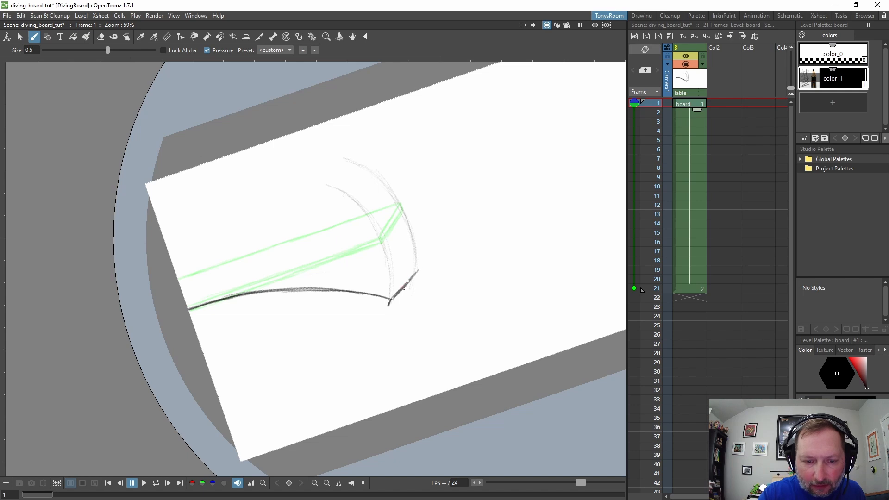
mouse_move(389, 304)
left_mouse_down()
mouse_move(418, 270)
mouse_move(394, 174)
mouse_move(318, 170)
mouse_move(345, 264)
mouse_move(319, 401)
left_mouse_up()
left_click_drag(350, 241, 365, 214)
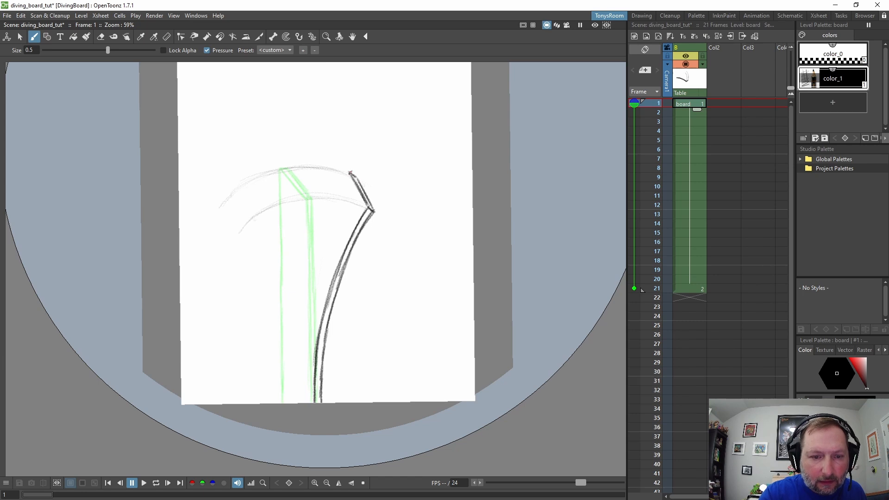
Step: Draw the bent board's upper edge as a smooth curve from the tip's outer corner to the frame border
mouse_move(350, 173)
left_mouse_down()
mouse_move(307, 253)
mouse_move(283, 388)
mouse_move(284, 368)
left_mouse_up()
mouse_move(351, 173)
left_mouse_down()
mouse_move(320, 219)
mouse_move(292, 302)
mouse_move(281, 406)
left_mouse_up()
key("ctrl+space")
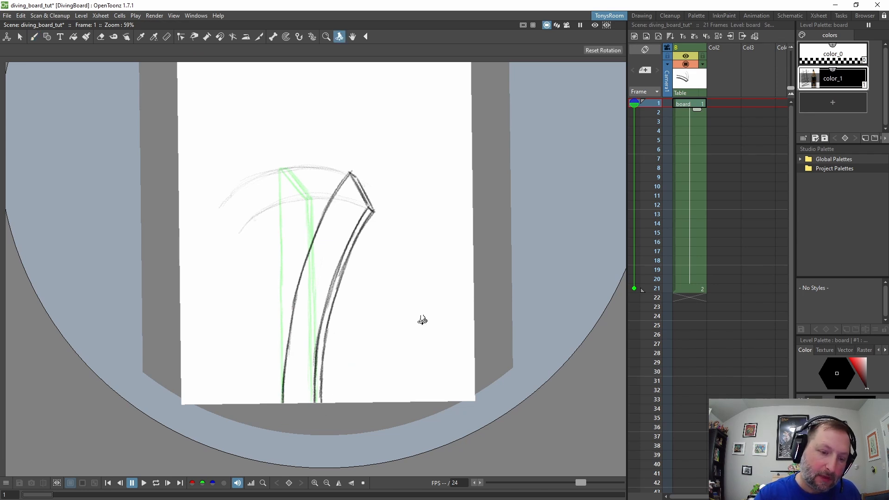
mouse_move(420, 318)
left_mouse_down()
mouse_move(307, 387)
mouse_move(407, 311)
left_mouse_up()
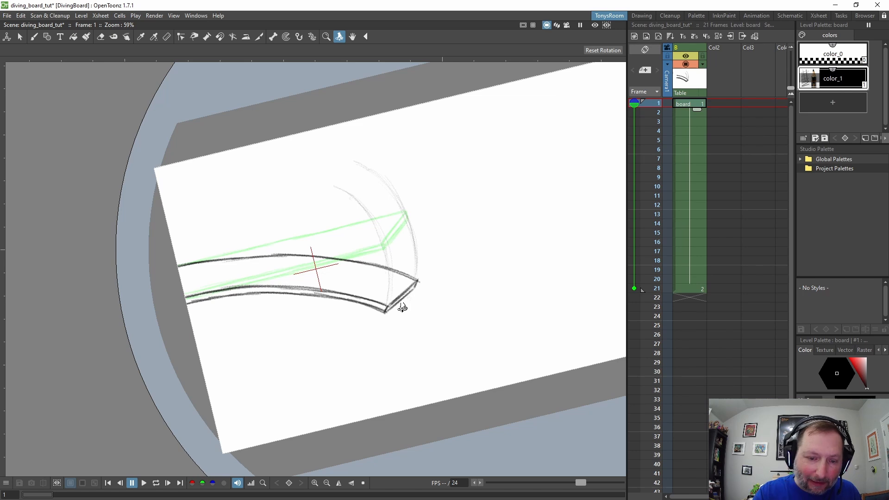
Step: Erase the stray line at the tip's outer corner and flip between the two drawings to check the bend
key("b")
key("a")
left_click_drag(420, 276, 422, 280)
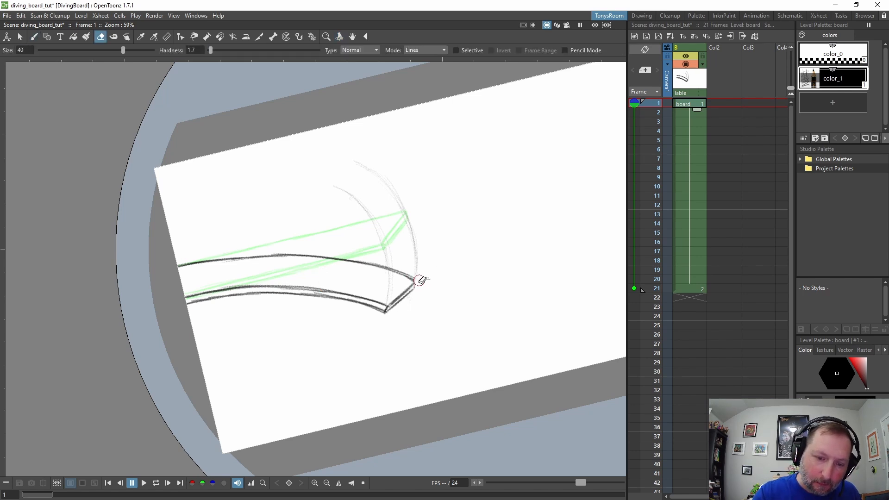
key("b")
key("period")
key("comma")
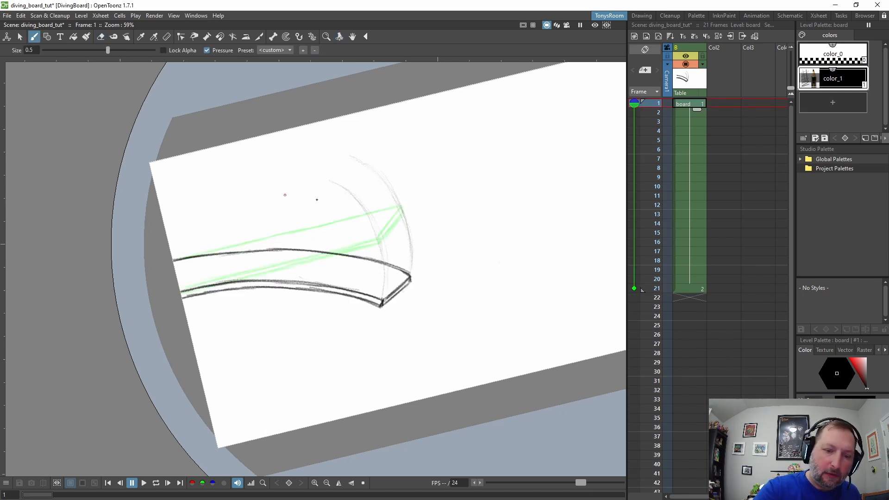
Step: Label the bent and straight board drawings with their circled frame numbers, 1 and 21, in the page corner near the board's base
mouse_move(166, 174)
left_mouse_down()
mouse_move(176, 189)
mouse_move(162, 186)
mouse_move(176, 172)
left_mouse_up()
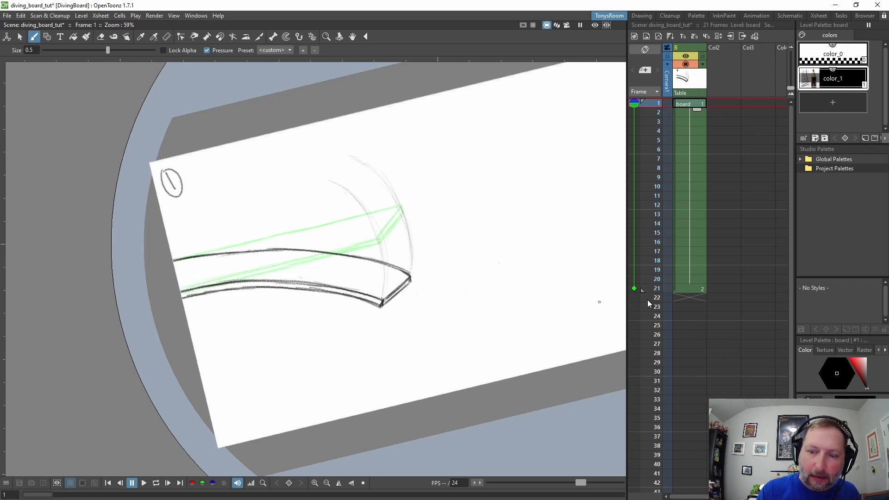
key("period")
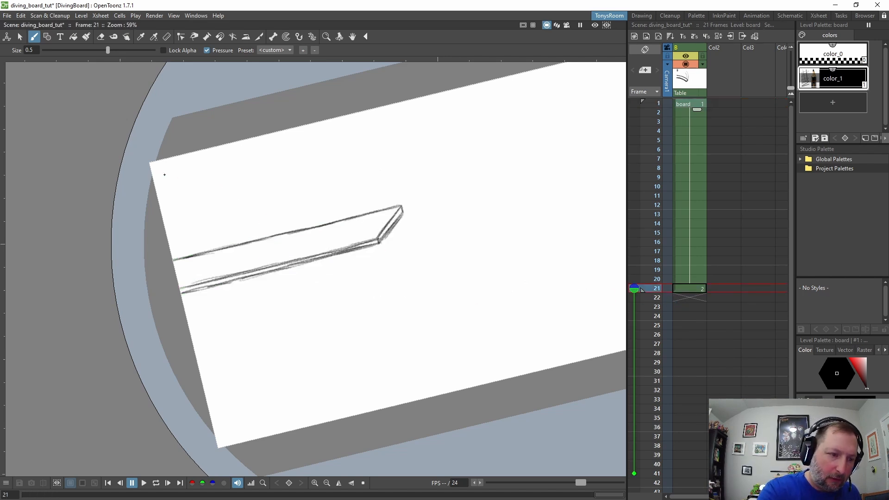
left_click_drag(163, 172, 167, 188)
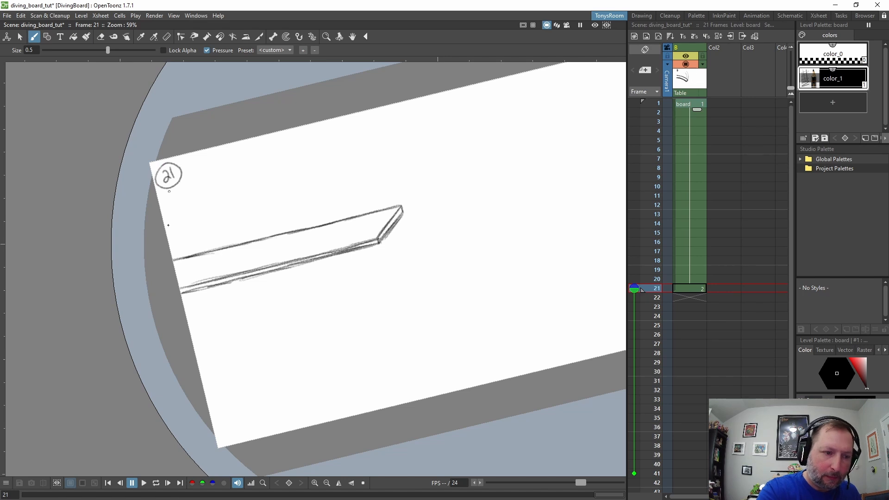
key("comma")
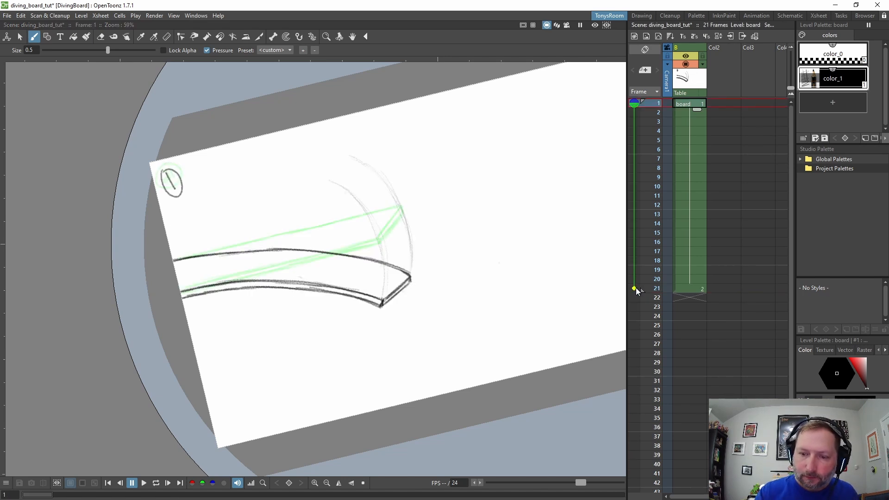
Step: Turn off the frame 21 onion skin and flip between frames 1 and 21 to compare the bent and straight poses
left_click(634, 288)
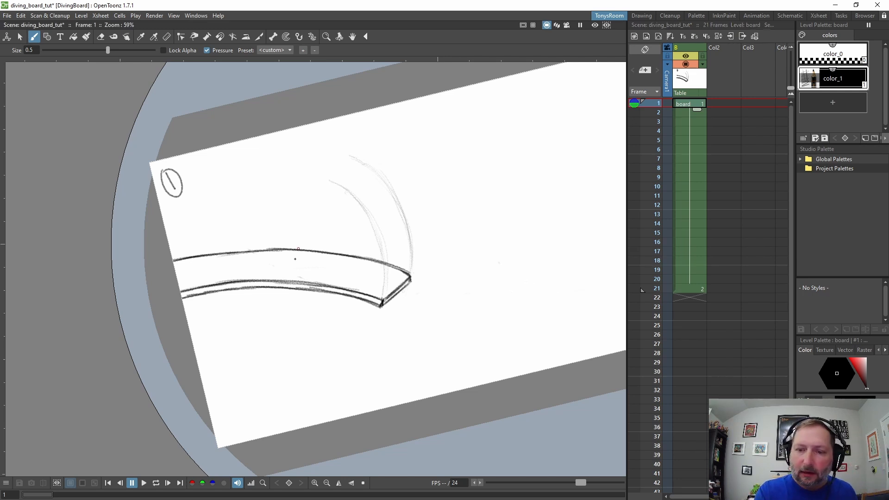
left_click(641, 287)
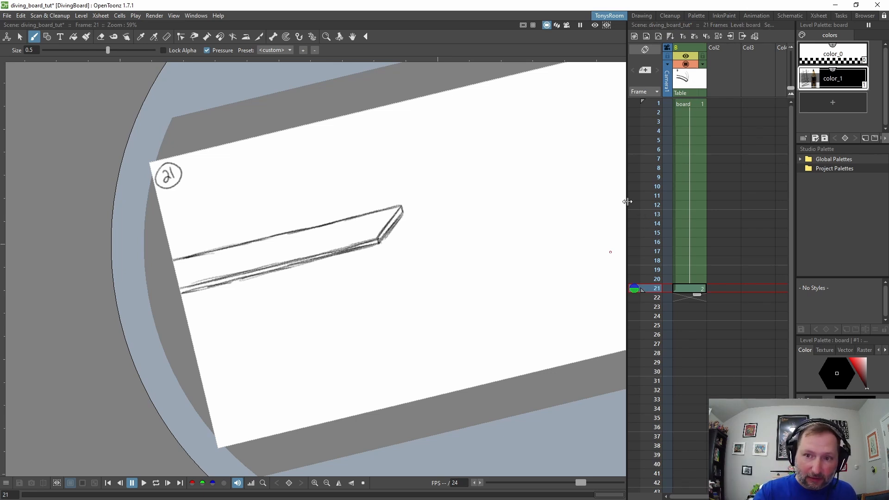
left_click(690, 101)
key("period")
key("comma")
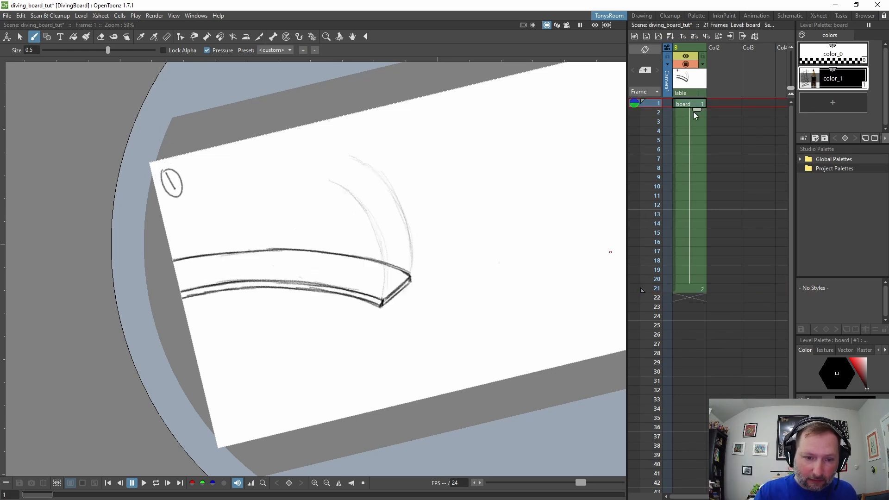
key("period")
key("comma")
key("period")
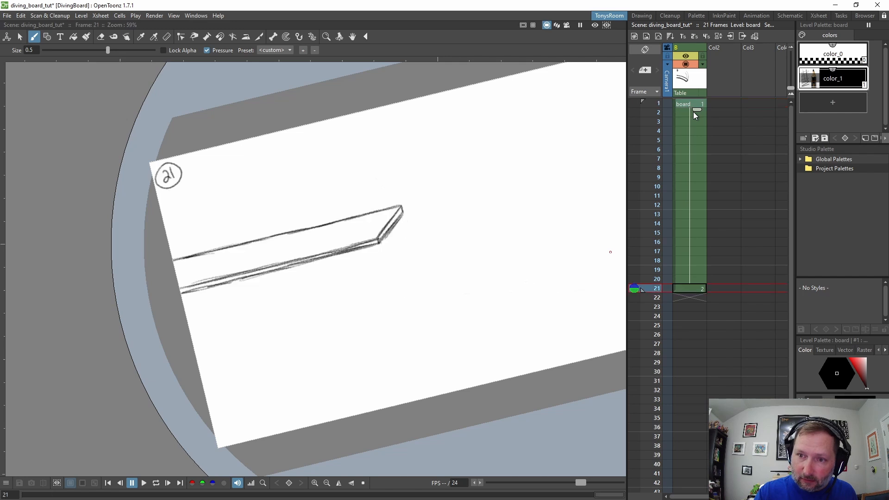
key("comma")
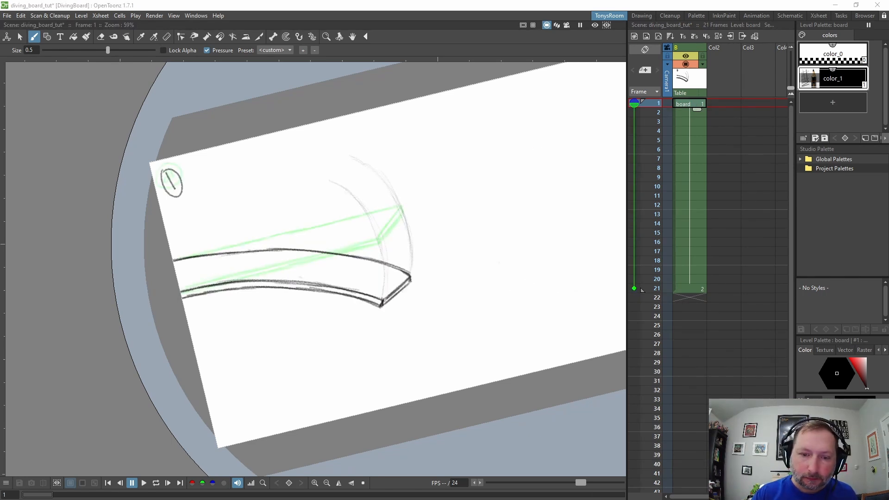
Step: At frame 3, remove the relative onion skin marker and set frame 21 as a fixed onion skin reference
scroll(384, 309, "up", 3)
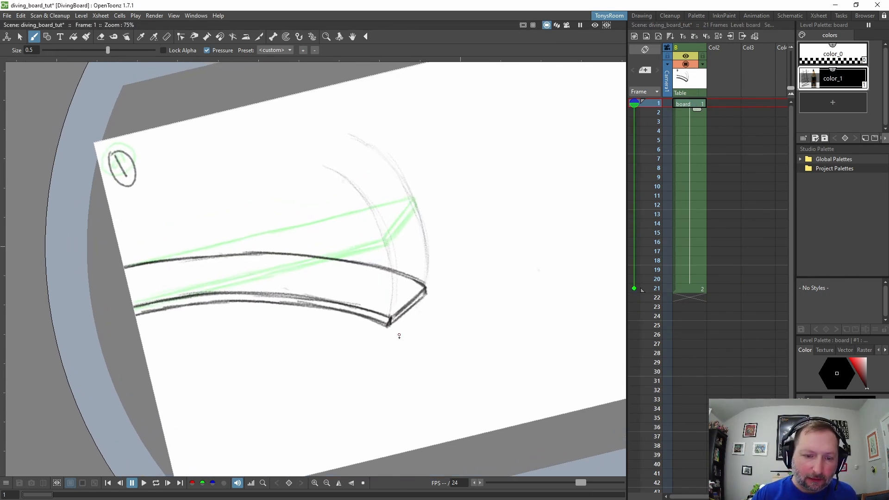
key("r")
left_click_drag(398, 335, 502, 305)
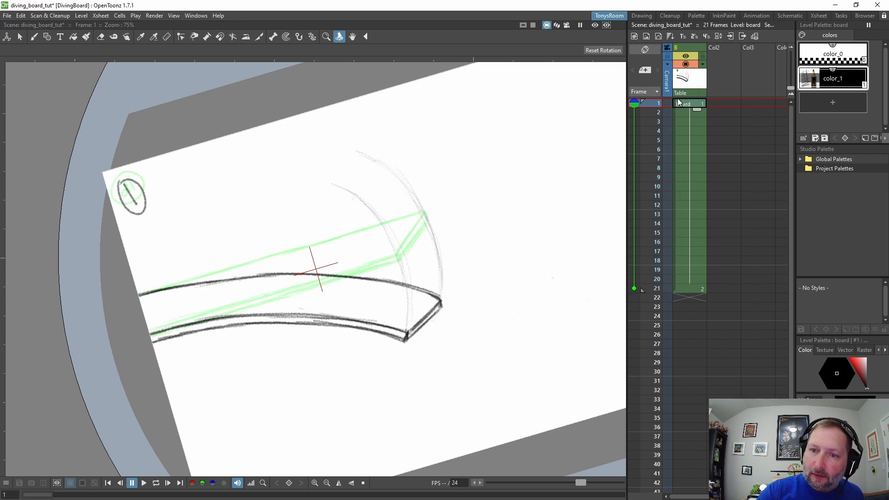
left_click(682, 121)
key("b")
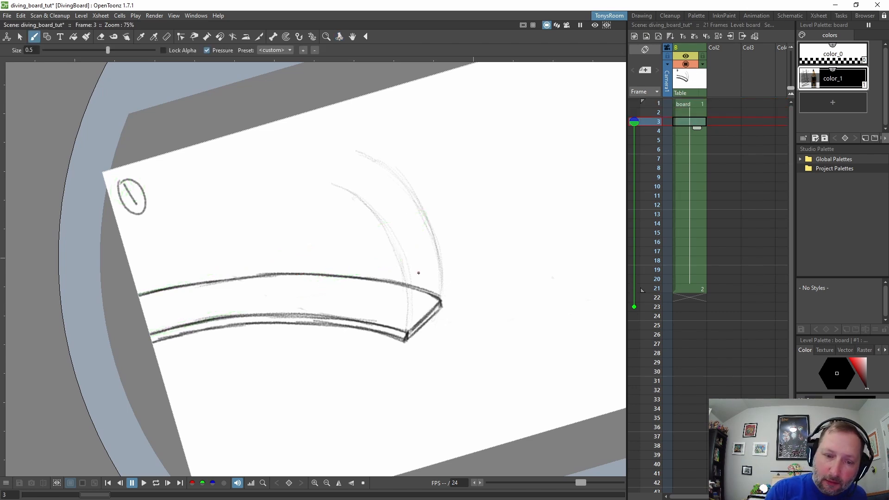
left_click(634, 306)
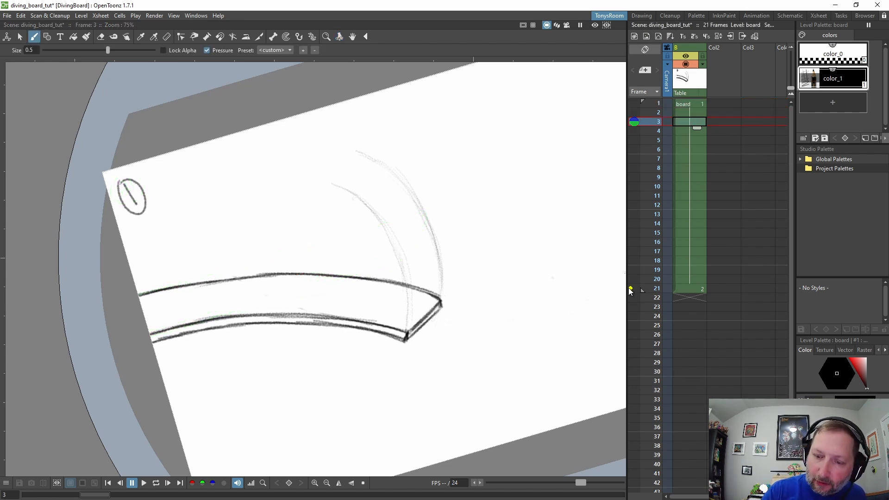
left_click(630, 288)
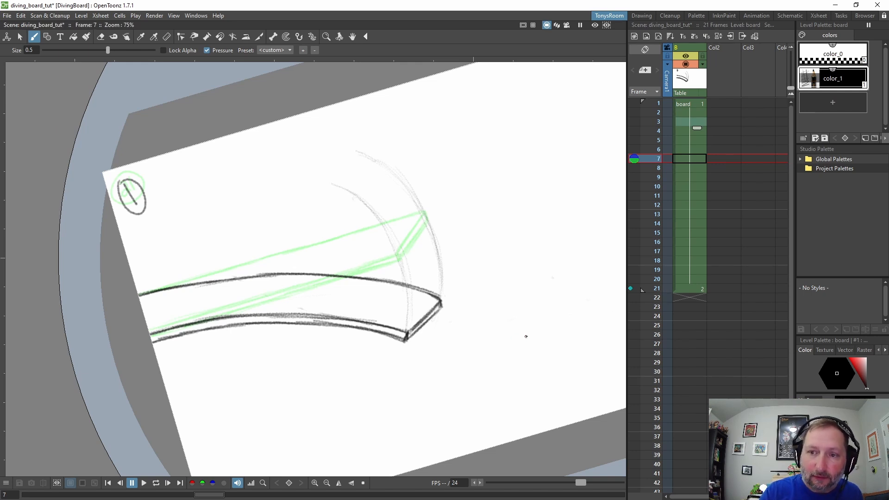
Step: Step through the frames held on the first drawing to check the fixed onion skin of frame 21
left_click(693, 148)
left_click(695, 105)
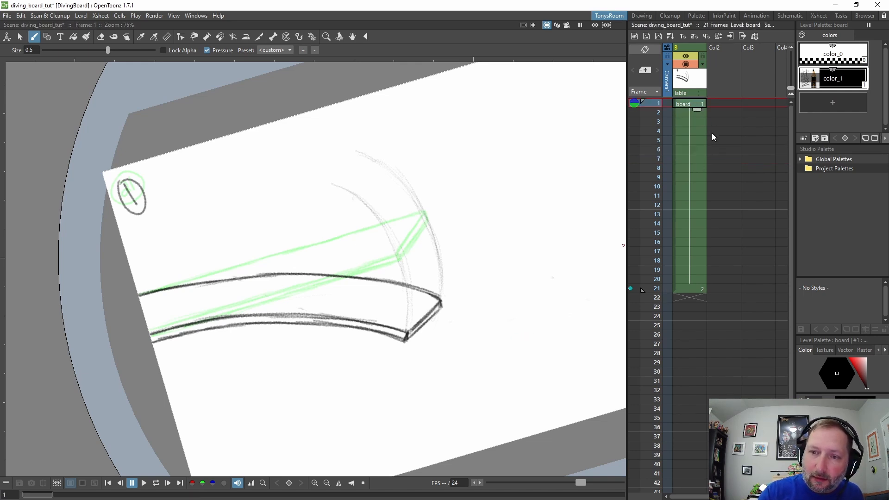
key("Down")
key("Down")
key("Down")
key("Down")
key("Down")
Step: Create a blank board drawing at frame 3 and add frame 1 as a second fixed onion skin reference
key("Up")
key("Up")
key("Up")
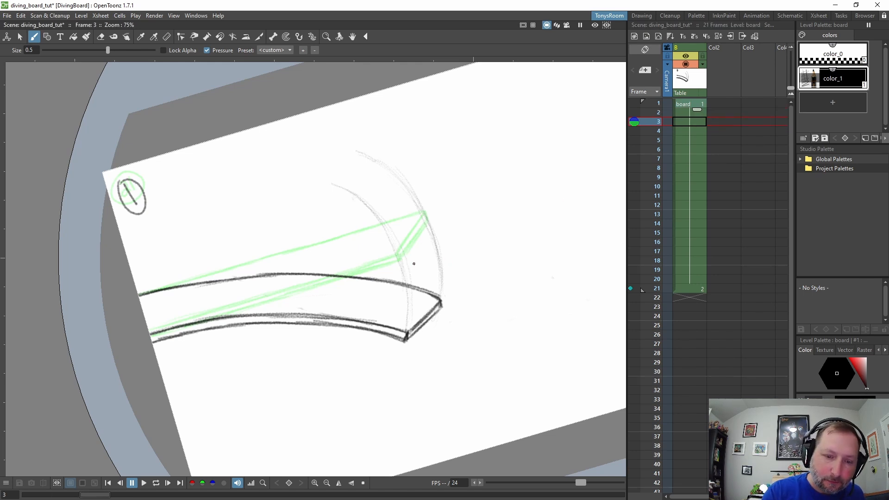
key("alt+d")
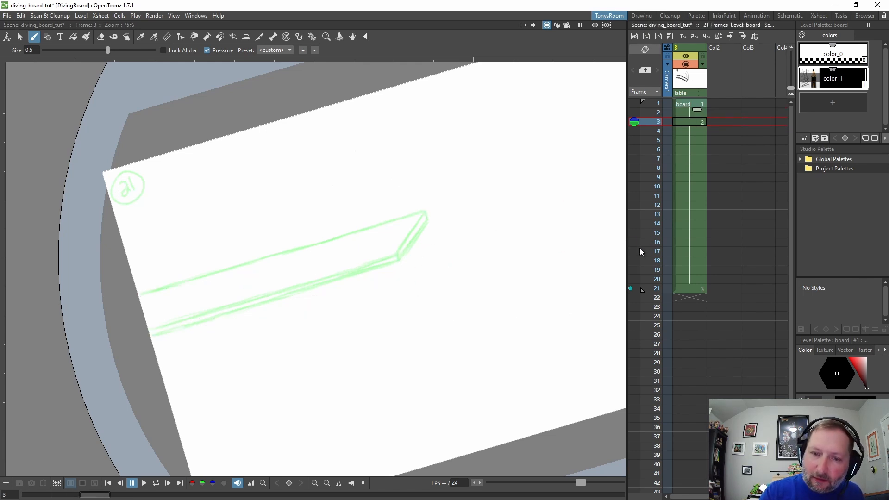
left_click(630, 103)
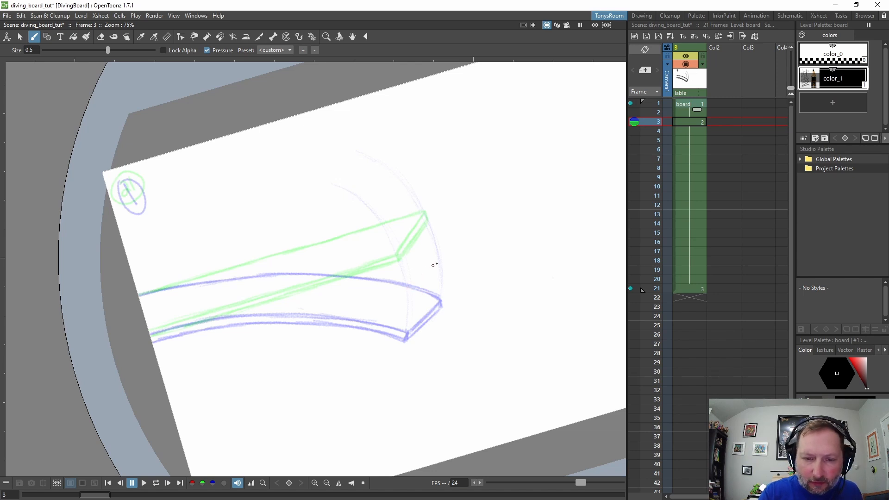
Step: Draw the frame 3 board's slanted tip as two parallel lines between the guide arcs, about midway between the onion-skinned tips
left_click_drag(437, 262, 407, 290)
left_click_drag(438, 261, 408, 291)
left_click_drag(437, 262, 409, 297)
left_click_drag(409, 296, 442, 258)
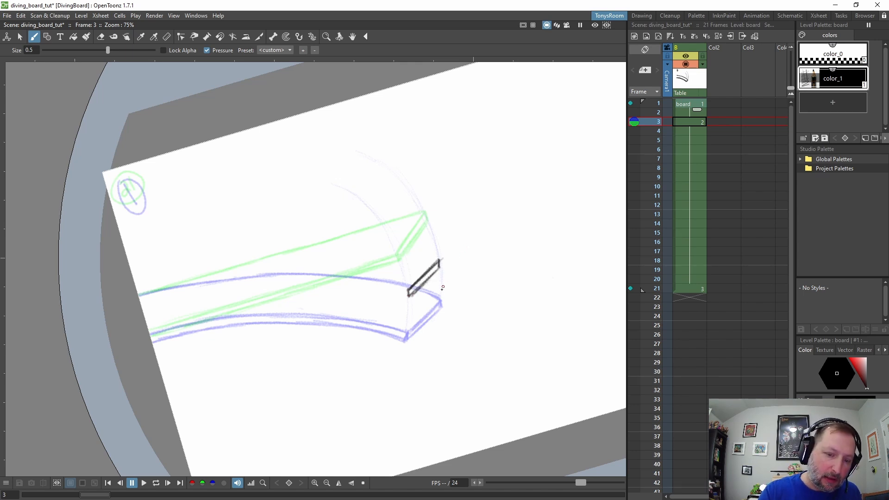
Step: Draw the frame 3 board's lower edge as a bowed curve from the tip's inner corner to the board's base at the frame border
mouse_move(498, 230)
left_mouse_down()
mouse_move(448, 174)
mouse_move(323, 139)
mouse_move(357, 194)
mouse_move(337, 218)
left_mouse_up()
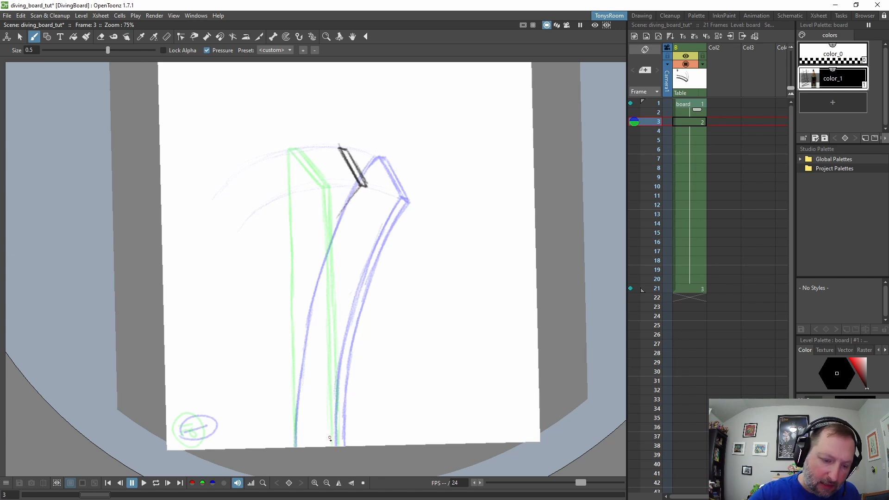
left_click_drag(336, 445, 325, 395)
mouse_move(362, 184)
left_mouse_down()
mouse_move(326, 270)
mouse_move(320, 348)
mouse_move(334, 436)
left_mouse_up()
left_click_drag(322, 307, 326, 397)
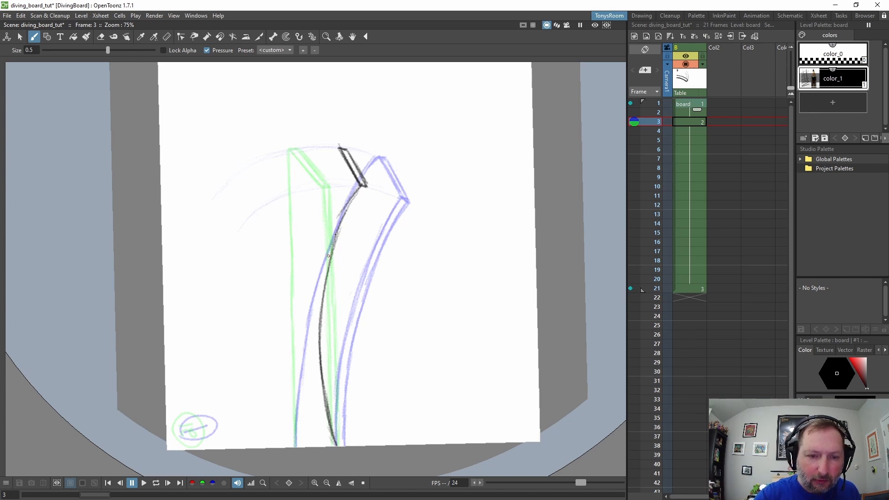
Step: Add the parallel thickness line along the frame 3 board's underside and draw its curved upper edge from the tip's outer corner
mouse_move(365, 183)
left_mouse_down()
mouse_move(336, 231)
mouse_move(329, 273)
mouse_move(350, 212)
mouse_move(340, 250)
left_mouse_up()
mouse_move(358, 199)
left_mouse_down()
mouse_move(325, 319)
mouse_move(329, 384)
left_mouse_up()
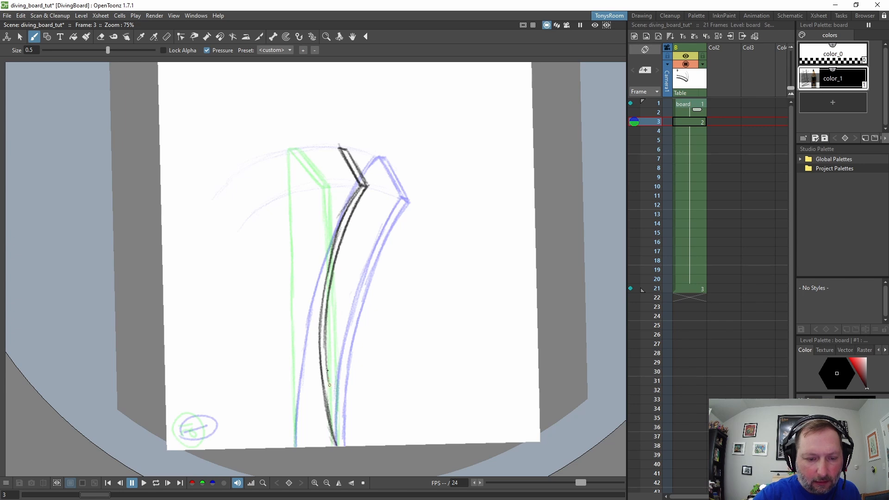
mouse_move(325, 342)
left_mouse_down()
mouse_move(330, 409)
mouse_move(345, 447)
left_mouse_up()
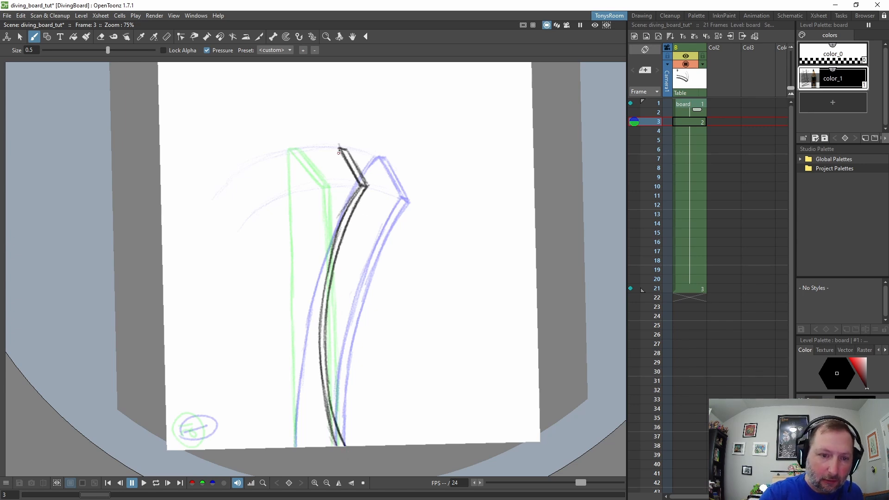
mouse_move(332, 158)
left_mouse_down()
mouse_move(303, 222)
mouse_move(284, 317)
mouse_move(283, 347)
mouse_move(286, 306)
mouse_move(286, 415)
mouse_move(299, 452)
mouse_move(284, 401)
mouse_move(298, 448)
left_mouse_up()
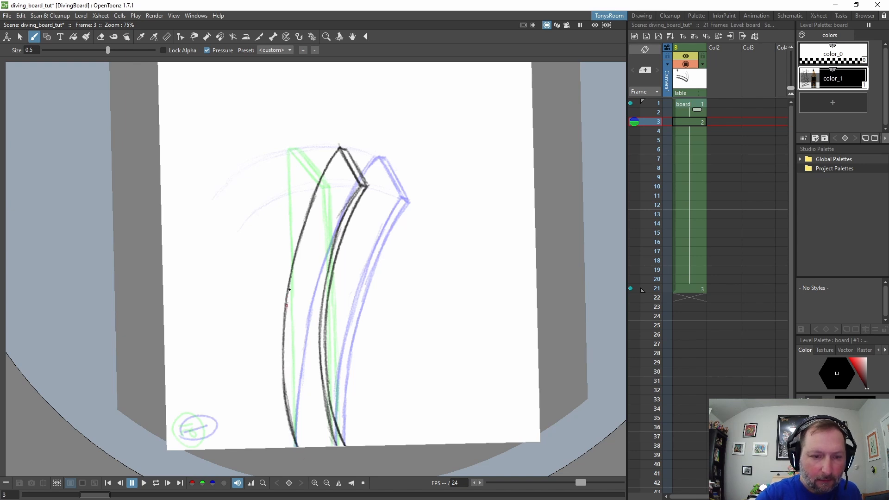
mouse_move(337, 152)
left_mouse_down()
mouse_move(293, 256)
mouse_move(282, 325)
mouse_move(291, 413)
left_mouse_up()
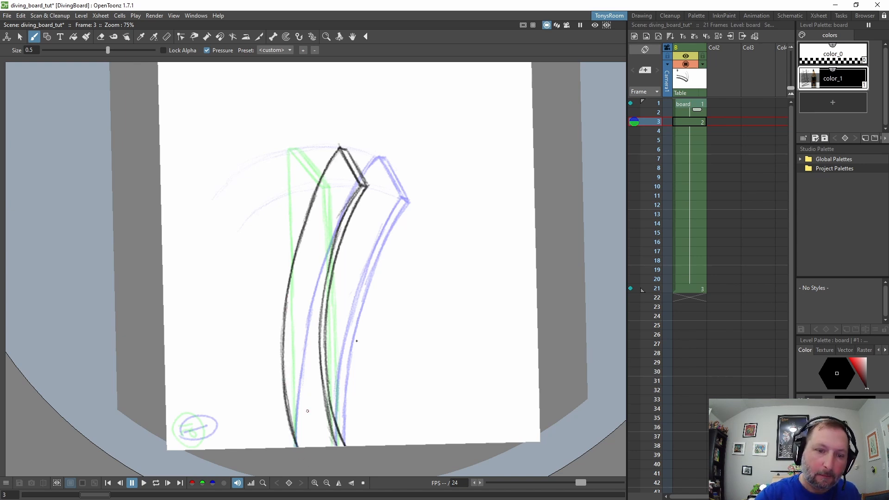
Step: Create a blank board drawing at frame 5 and replace the fixed onion skin of frame 1 with frame 3
key("Down")
key("Down")
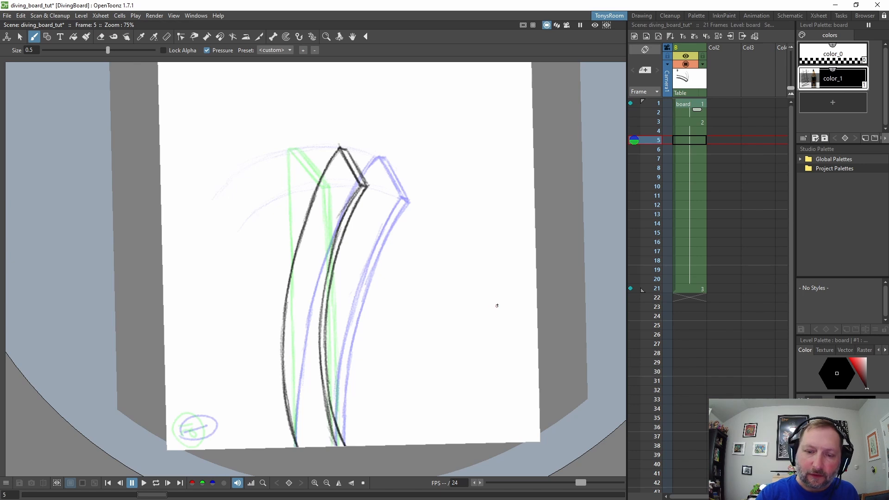
key("alt+d")
key("ctrl+space")
left_click_drag(498, 312, 321, 354)
left_click(630, 103)
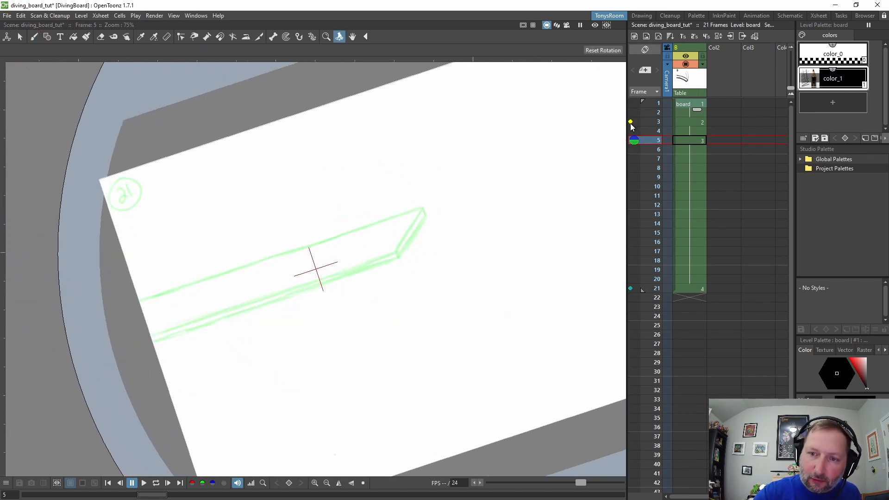
left_click(630, 121)
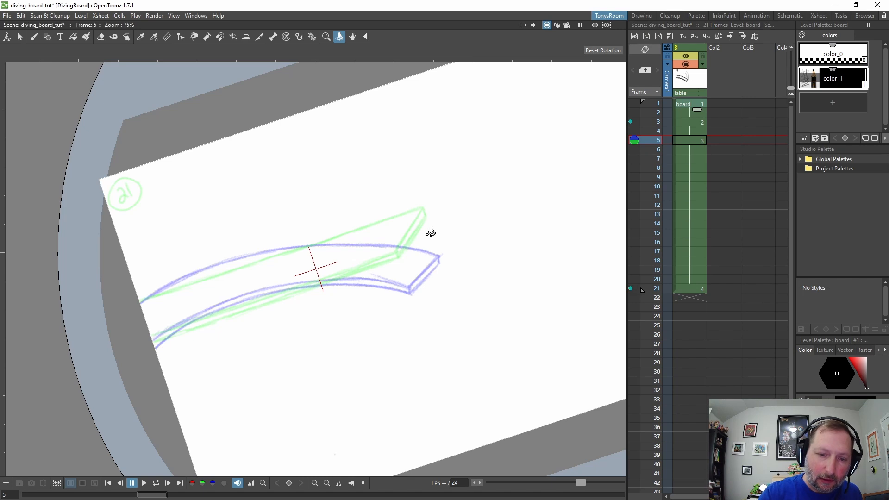
key("b")
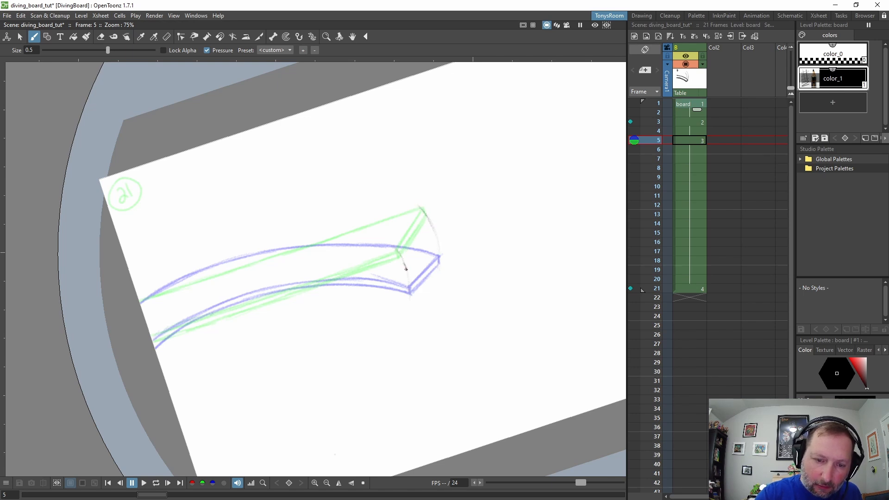
Step: Draw the frame 5 board's slanted tip midway between the onion-skinned tips and its two curved underside lines down to the base
left_click_drag(433, 230, 405, 264)
mouse_move(433, 231)
left_mouse_down()
mouse_move(407, 261)
mouse_move(436, 235)
mouse_move(409, 261)
mouse_move(419, 163)
mouse_move(395, 165)
left_mouse_up()
key("ctrl+space")
key("b")
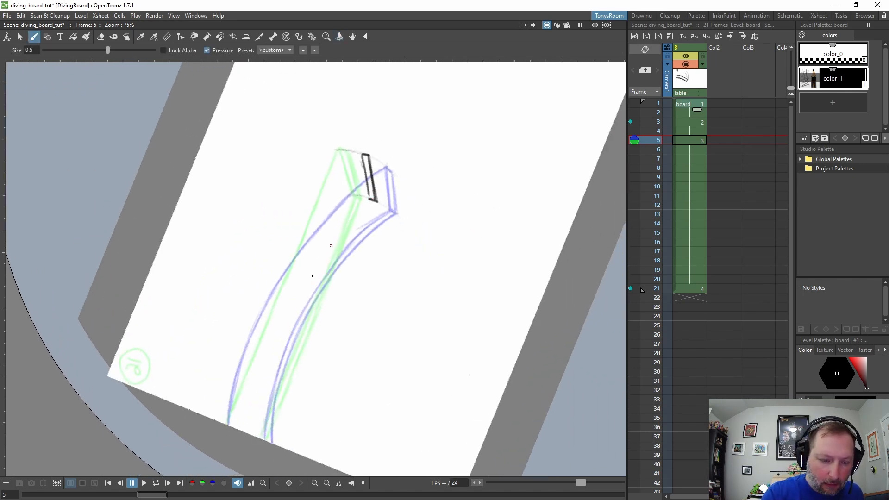
left_click_drag(264, 437, 273, 387)
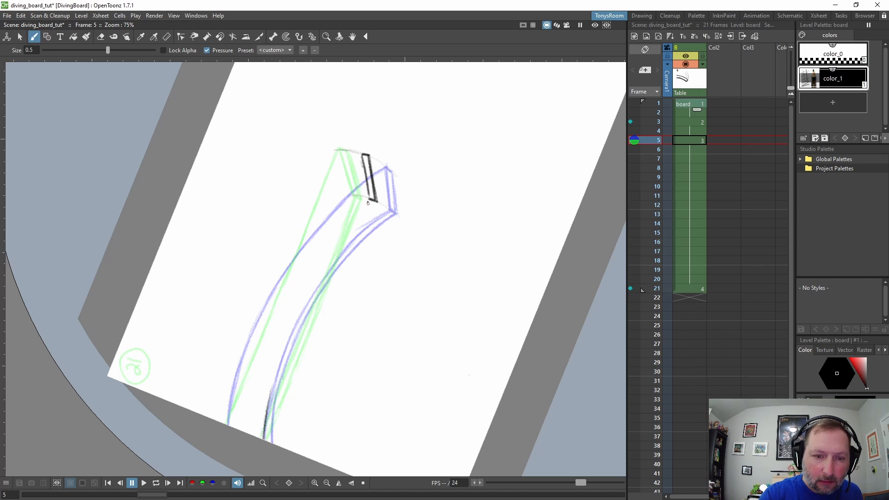
mouse_move(370, 200)
left_mouse_down()
mouse_move(317, 274)
mouse_move(264, 438)
left_mouse_up()
mouse_move(264, 435)
left_mouse_down()
mouse_move(283, 356)
mouse_move(368, 200)
mouse_move(311, 296)
left_mouse_up()
mouse_move(377, 200)
left_mouse_down()
mouse_move(308, 313)
mouse_move(269, 441)
left_mouse_up()
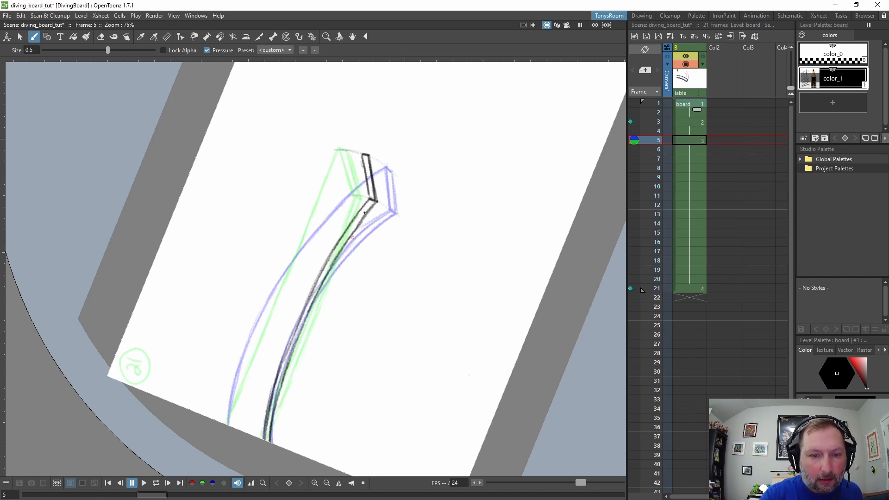
Step: Draw and darken the frame 5 board's curved upper edge from the tip's outer corner to the base at the frame border
mouse_move(362, 156)
left_mouse_down()
mouse_move(286, 252)
mouse_move(227, 424)
left_mouse_up()
key("e")
mouse_move(287, 273)
left_mouse_down()
mouse_move(231, 388)
mouse_move(238, 370)
mouse_move(231, 456)
mouse_move(301, 226)
mouse_move(362, 159)
mouse_move(285, 266)
mouse_move(227, 424)
left_mouse_up()
key("b")
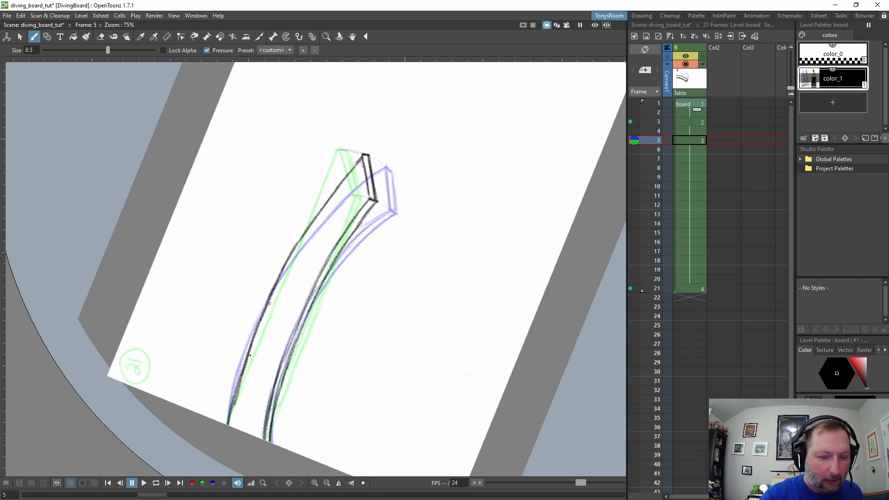
left_click_drag(263, 316, 326, 203)
left_click_drag(362, 155, 261, 315)
left_click_drag(245, 359, 226, 421)
key("a")
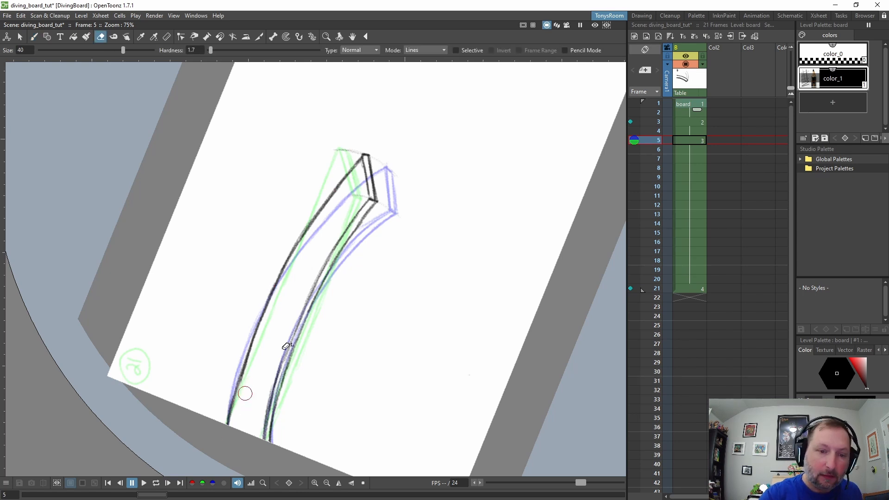
Step: Create a blank board drawing at frame 7 and replace the fixed onion skin of frame 3 with frame 5
key("r")
left_click_drag(461, 319, 411, 361)
key("period")
key("period")
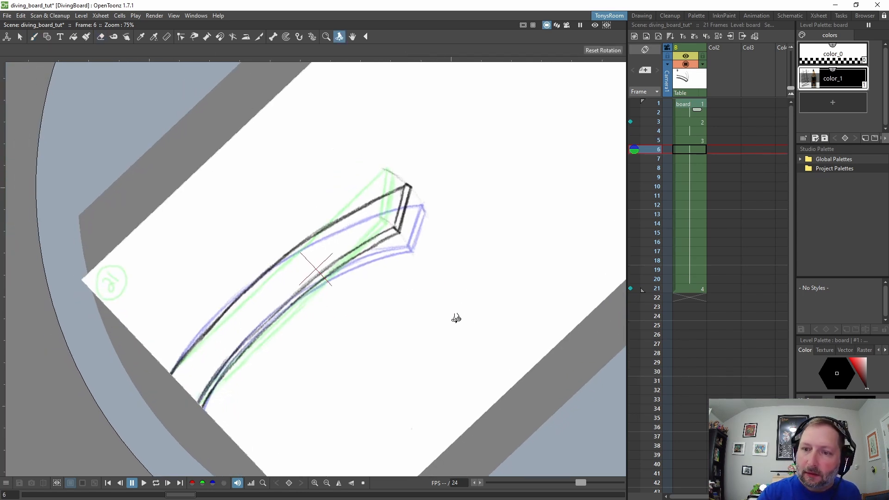
key("b")
key("alt+d")
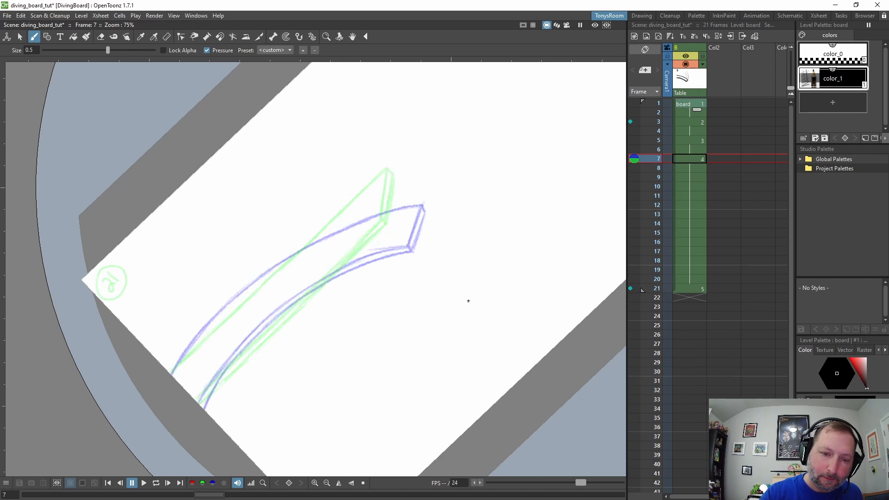
left_click(630, 122)
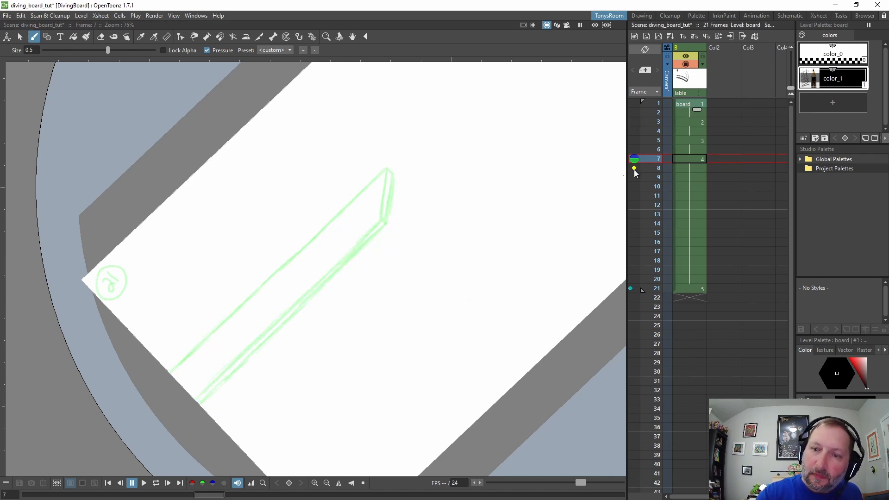
left_click(631, 140)
Step: Flip back and forth through frames 4 to 7 to check the board's motion, and toggle frame 5's fixed onion skin off and on
key("Up")
key("Up")
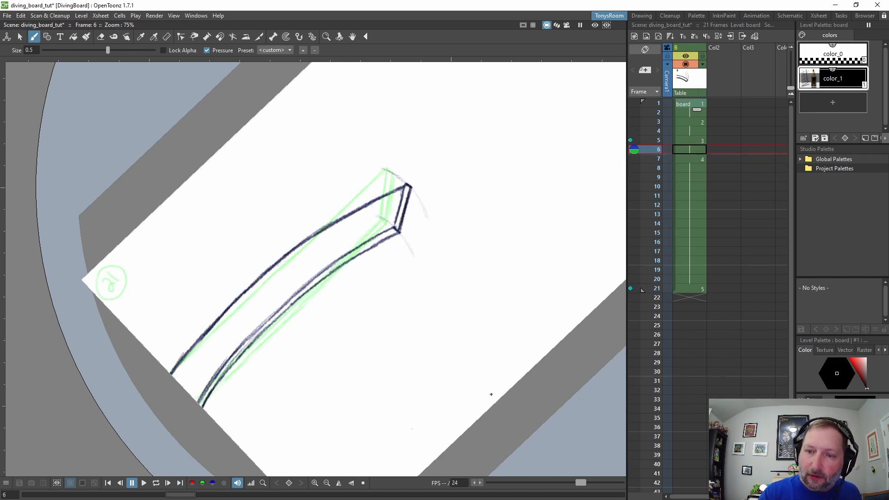
key("Down")
key("Down")
key("Up")
key("Up")
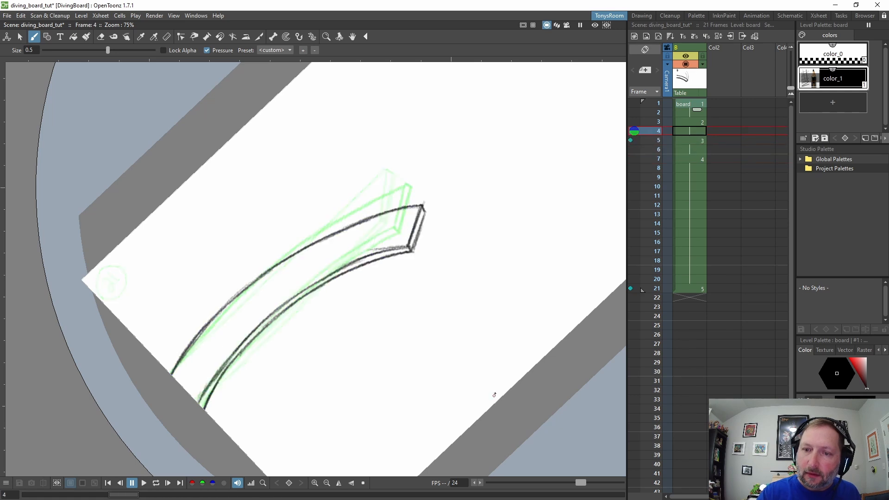
key("Down")
key("Down")
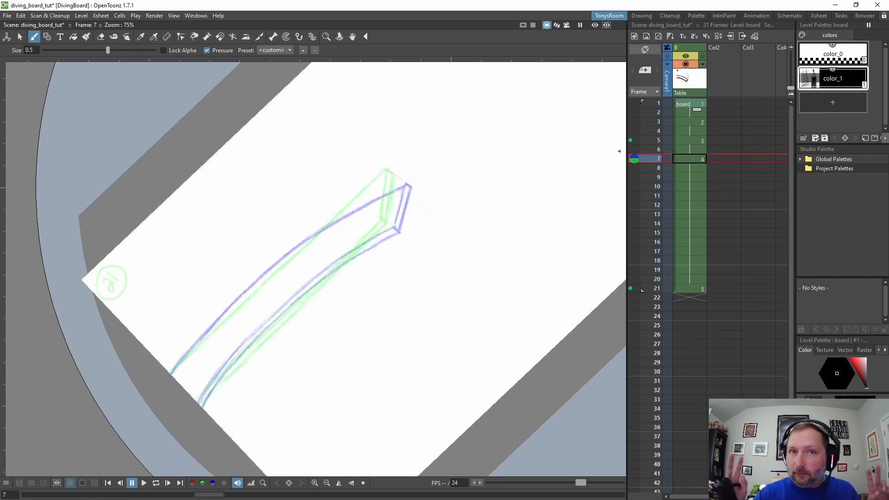
left_click(630, 139)
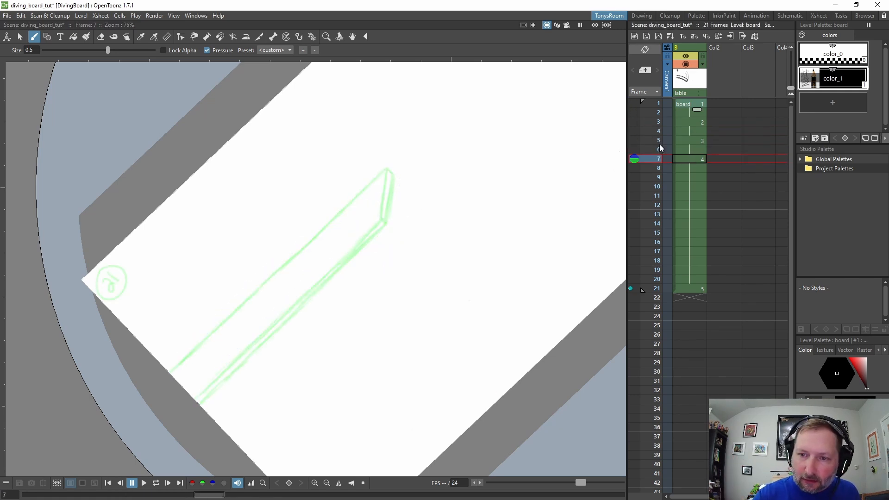
left_click(631, 139)
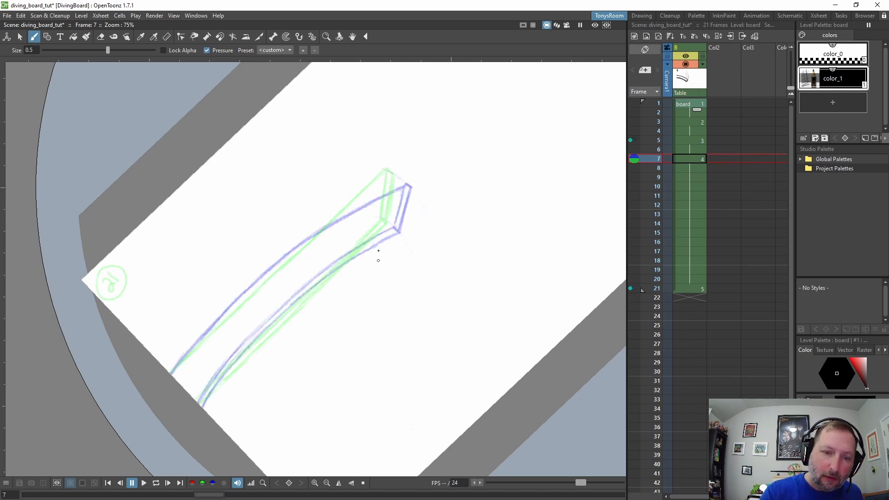
Step: Draw the frame 7 board's slanted tip as two parallel lines midway between the onion-skinned tips of frames 5 and 21
mouse_move(456, 247)
left_mouse_down()
mouse_move(440, 293)
mouse_move(403, 274)
left_mouse_up()
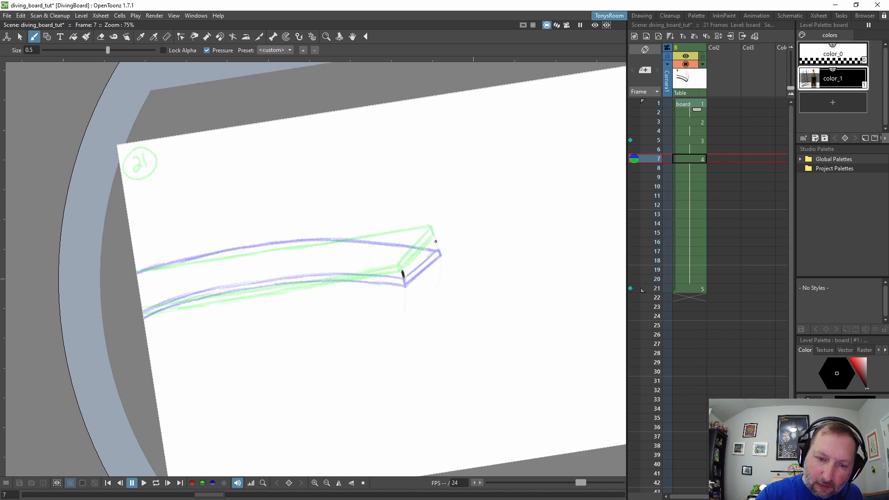
mouse_move(403, 268)
left_mouse_down()
mouse_move(435, 238)
mouse_move(403, 269)
left_mouse_up()
mouse_move(439, 244)
left_mouse_down()
mouse_move(404, 278)
mouse_move(439, 245)
left_mouse_up()
left_click_drag(439, 245, 403, 279)
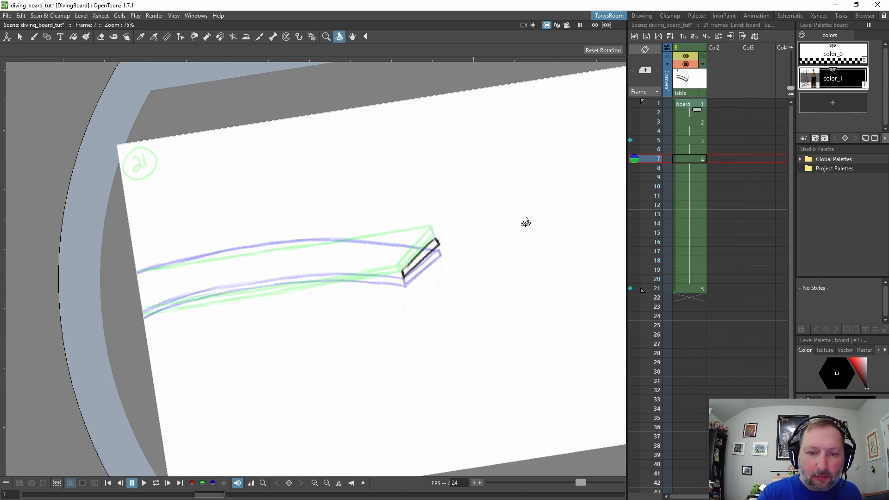
Step: Draw the frame 7 board's two slightly bowed underside lines from the tip's inner end to the base
mouse_move(526, 222)
left_mouse_down()
mouse_move(347, 129)
mouse_move(336, 107)
left_mouse_up()
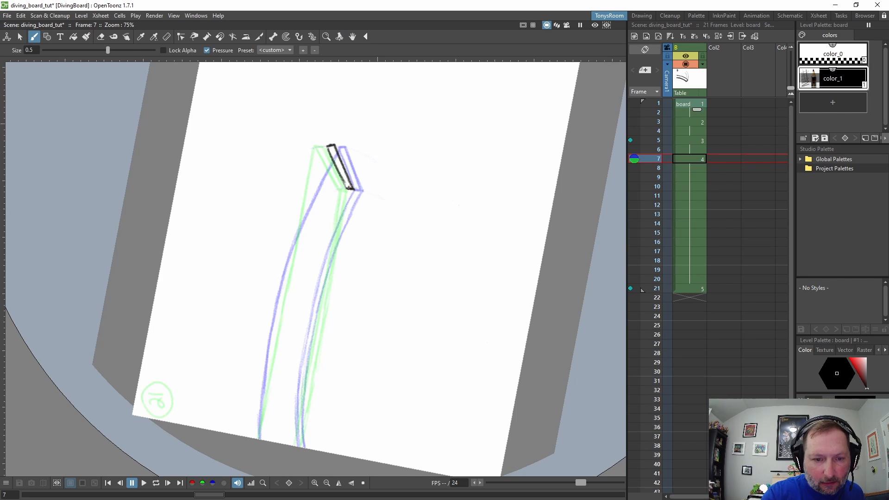
mouse_move(337, 214)
left_mouse_down()
mouse_move(306, 342)
mouse_move(300, 446)
left_mouse_up()
left_click_drag(328, 252, 297, 404)
mouse_move(352, 197)
left_mouse_down()
mouse_move(317, 309)
mouse_move(304, 447)
left_mouse_up()
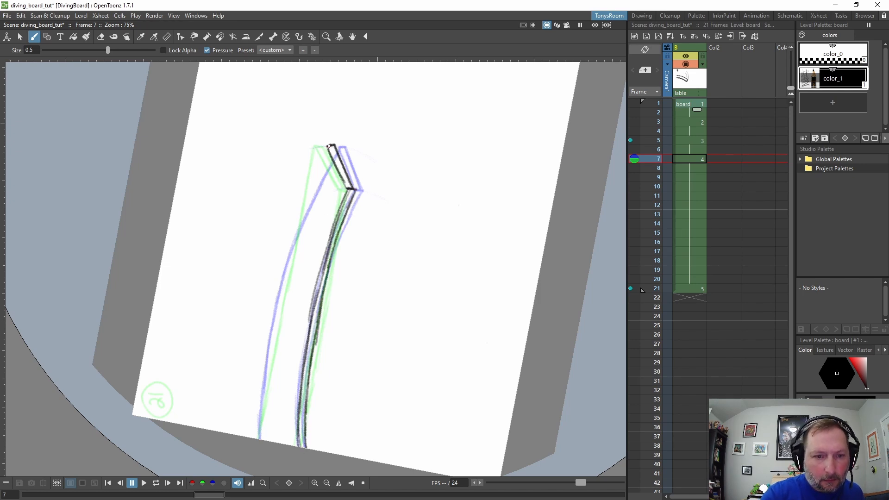
Step: Draw the frame 7 board's curved upper edge from the tip's outer corner to the base and darken the tip line
mouse_move(329, 146)
left_mouse_down()
mouse_move(290, 243)
mouse_move(258, 440)
left_mouse_up()
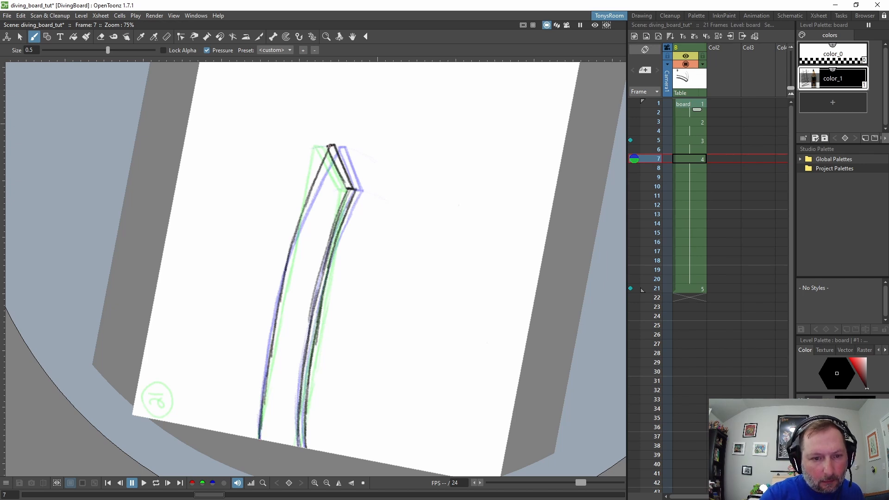
left_click_drag(287, 262, 279, 312)
left_click_drag(336, 150, 355, 187)
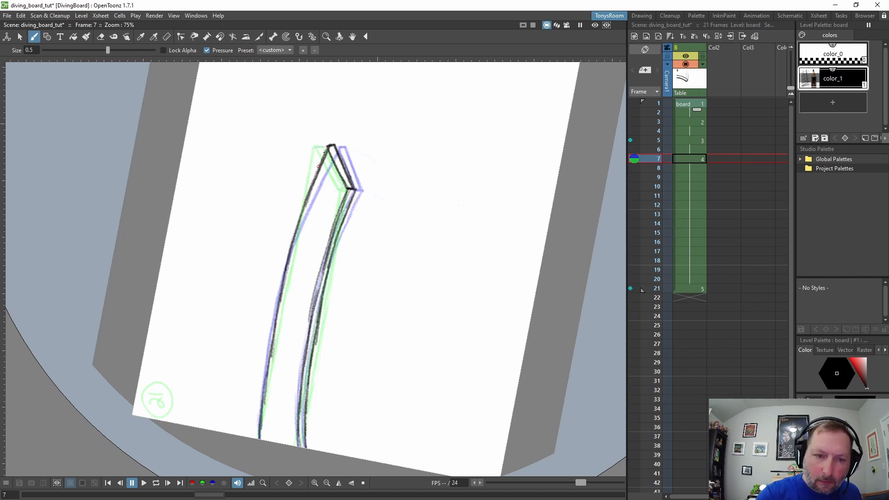
Step: Create a blank board drawing at frame 9 and replace the fixed onion skin of frame 5 with frame 7
key("Down")
key("Down")
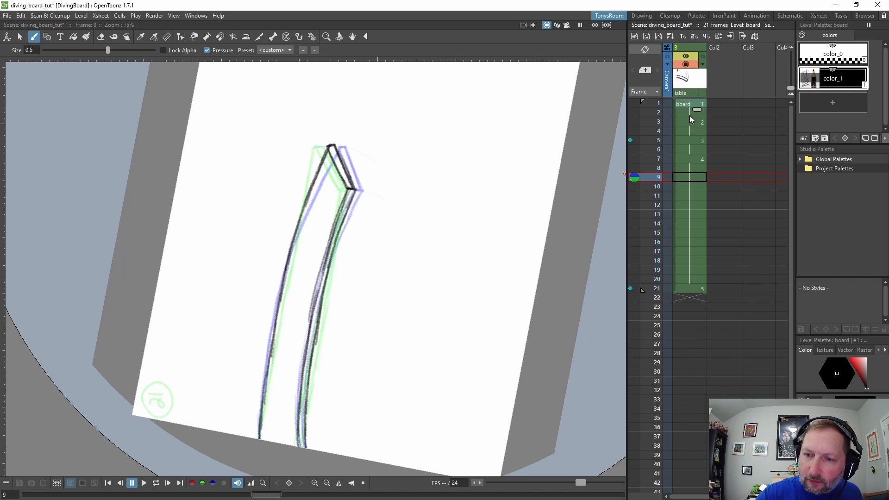
left_click(630, 140)
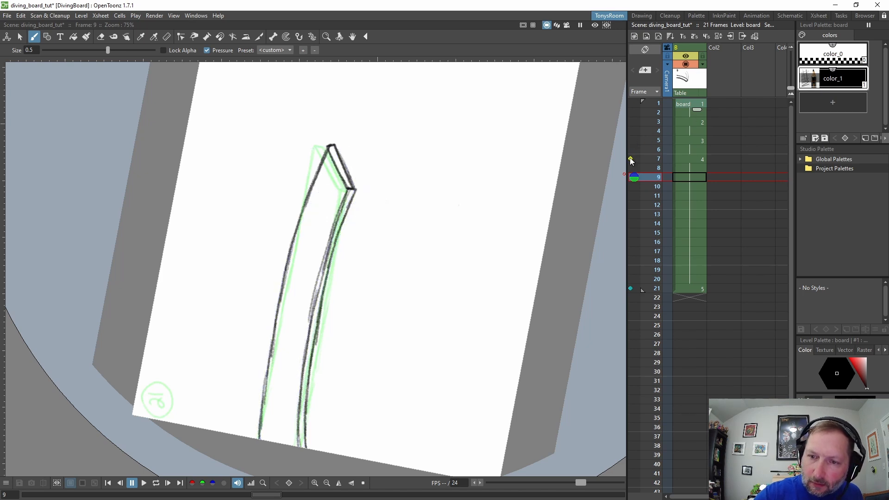
left_click(630, 158)
key("alt+d")
Step: Draw the frame 9 board's slanted tip between the onion-skinned tips and its upper edge down to the base
key("ctrl+space")
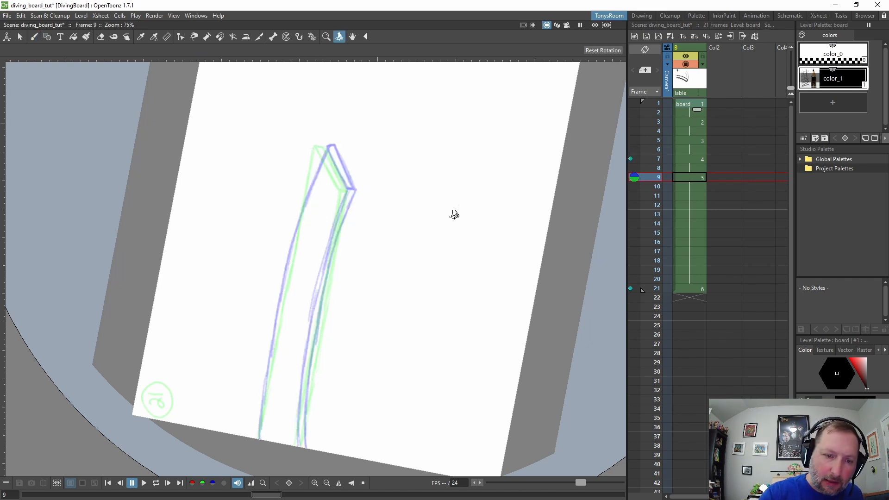
mouse_move(454, 214)
left_mouse_down()
mouse_move(397, 287)
mouse_move(365, 296)
left_mouse_up()
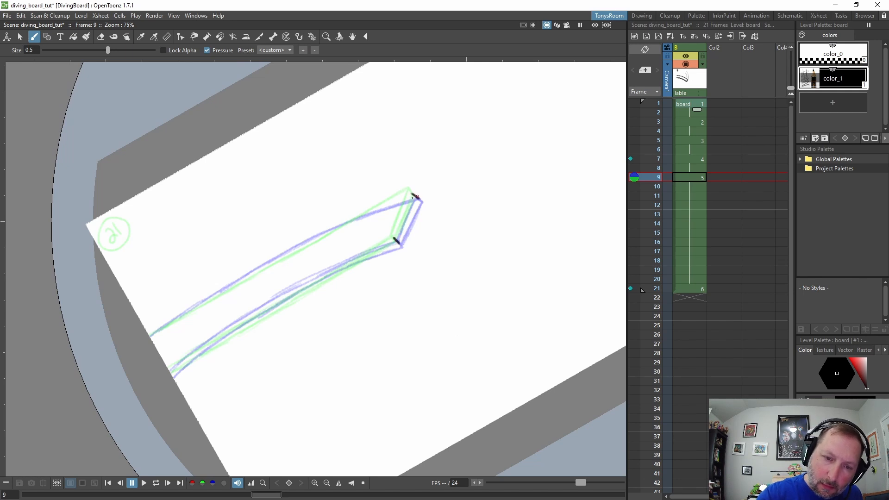
mouse_move(412, 194)
left_mouse_down()
mouse_move(400, 242)
mouse_move(417, 201)
mouse_move(468, 163)
mouse_move(398, 137)
mouse_move(298, 239)
mouse_move(216, 418)
left_mouse_up()
key("ctrl+space")
Step: Draw the frame 9 board's two underside lines from the tip to the base and darken the upper edge near the tip
mouse_move(365, 200)
left_mouse_down()
mouse_move(302, 305)
mouse_move(250, 435)
left_mouse_up()
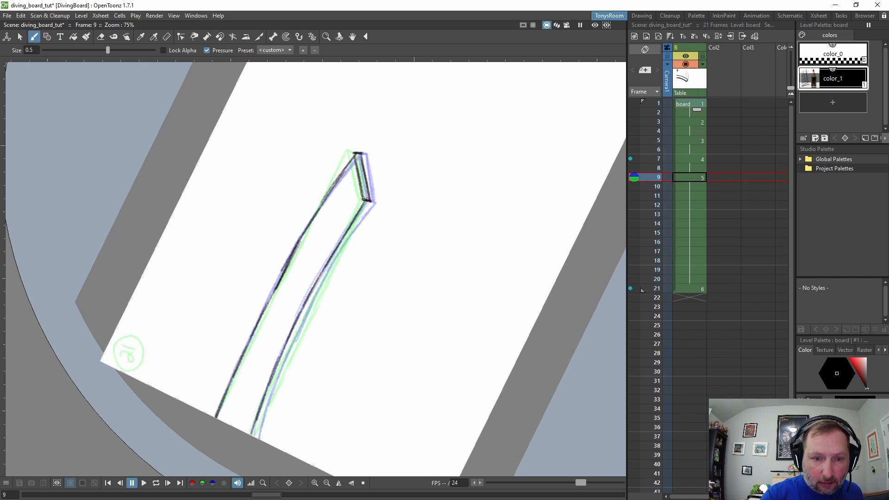
left_click_drag(346, 241, 258, 435)
left_click_drag(350, 158, 296, 253)
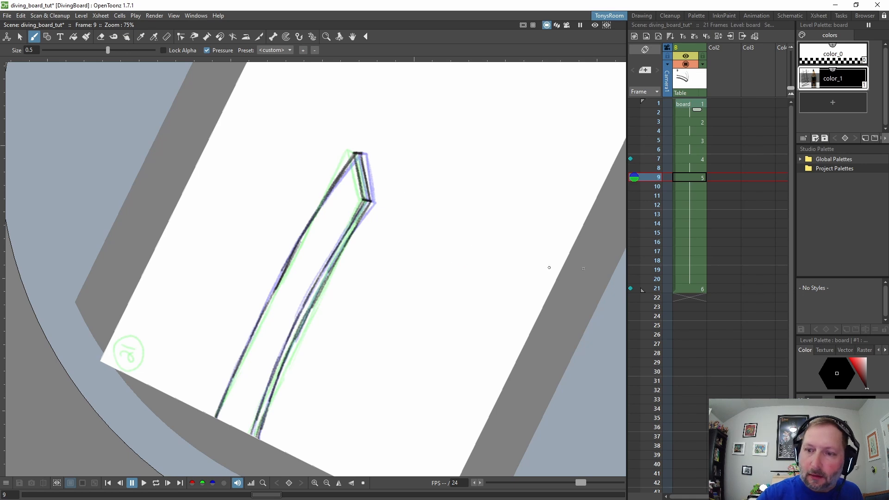
Step: Create a blank board drawing at frame 11 and replace the fixed onion skin of frame 7 with frame 9
left_click(630, 177)
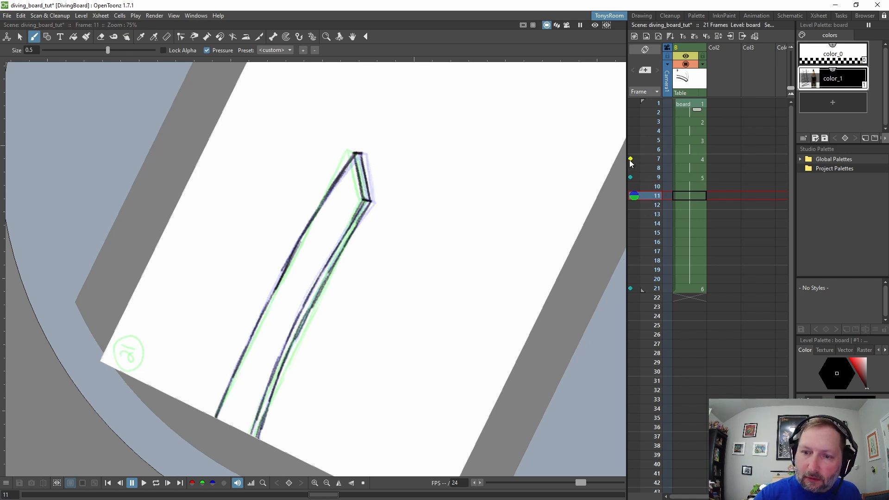
left_click(630, 158)
key("ctrl+space")
mouse_move(504, 281)
left_mouse_down()
mouse_move(389, 344)
mouse_move(464, 240)
mouse_move(456, 213)
left_mouse_up()
key("alt+d")
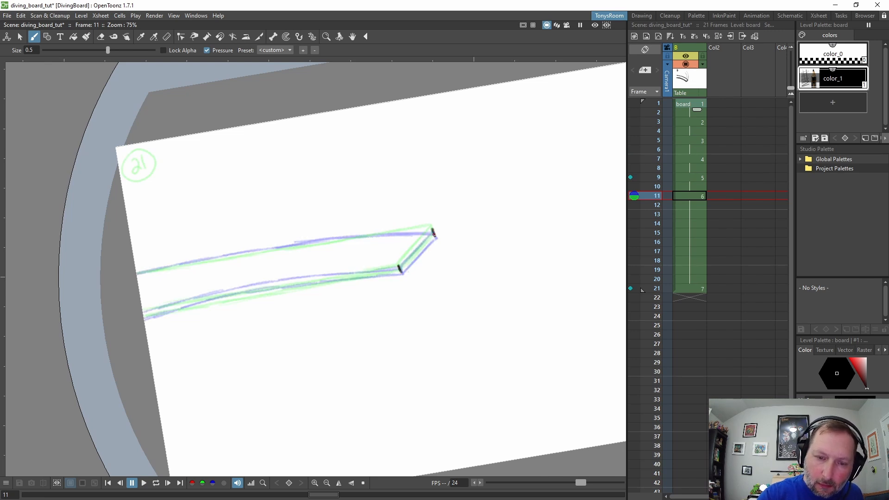
Step: Draw the frame 11 board's slanted tip between the onion-skinned tips and write the number 11 inside the page corner's circle
left_click_drag(431, 231, 401, 272)
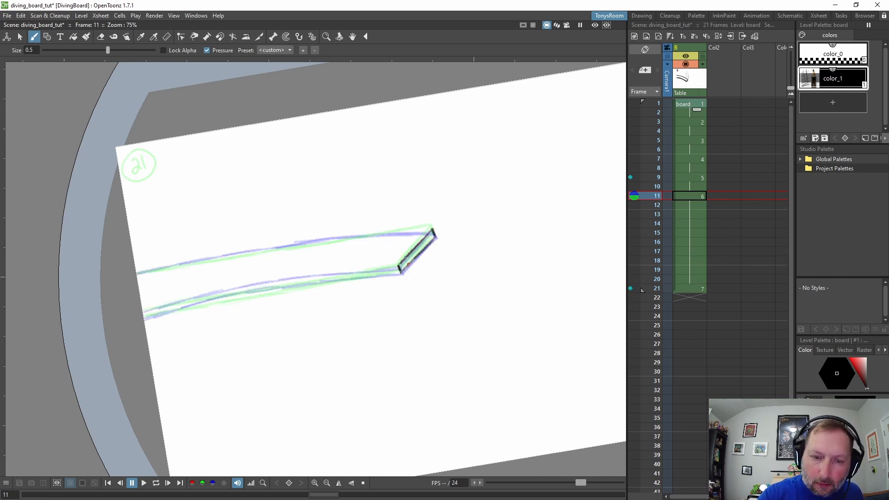
left_click_drag(134, 159, 139, 178)
left_click_drag(138, 153, 147, 176)
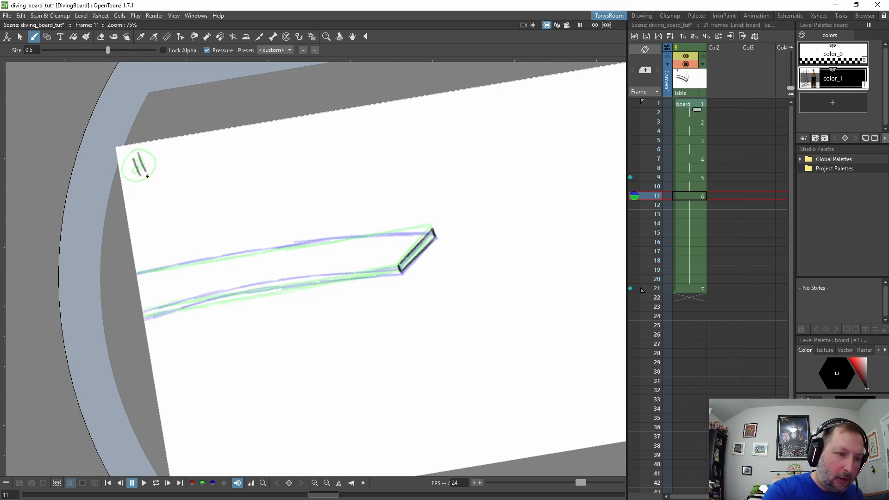
Step: Draw the frame 11 board's nearly straight upper edge from the tip's outer corner to the base
key("ctrl+space")
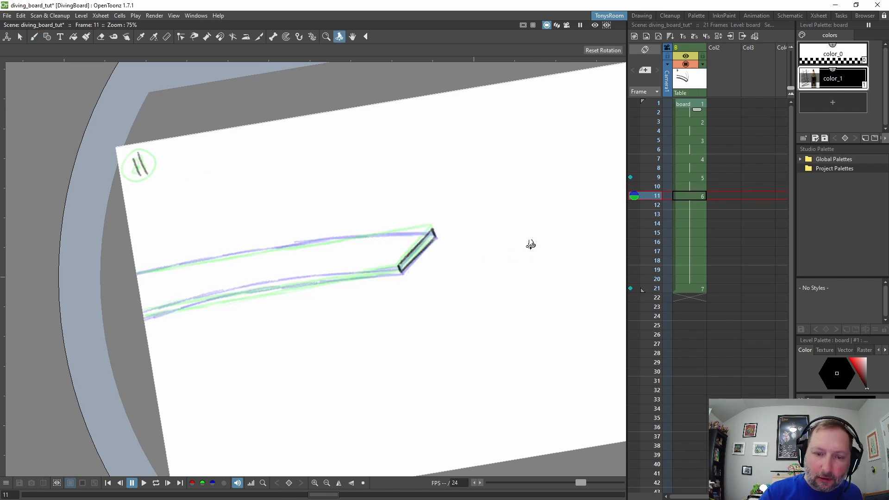
left_click_drag(530, 244, 373, 127)
key("b")
mouse_move(330, 176)
left_mouse_down()
mouse_move(345, 156)
mouse_move(315, 202)
mouse_move(226, 424)
left_mouse_up()
Step: Draw the frame 11 board's two parallel underside lines from the tip's inner end to the base
left_click_drag(358, 203, 307, 300)
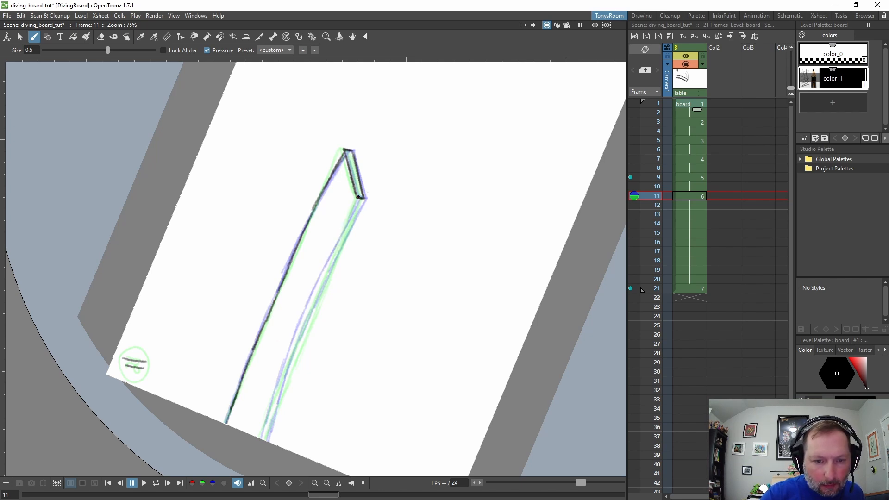
left_click_drag(343, 231, 259, 442)
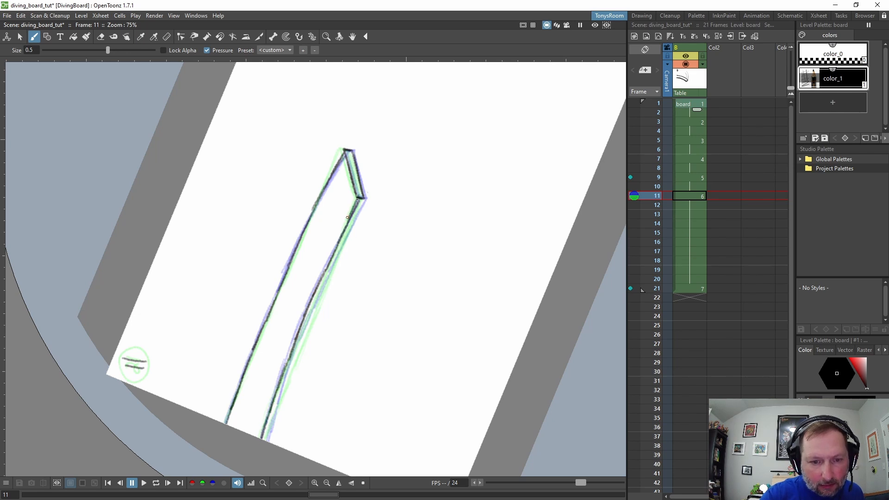
left_click_drag(365, 198, 266, 440)
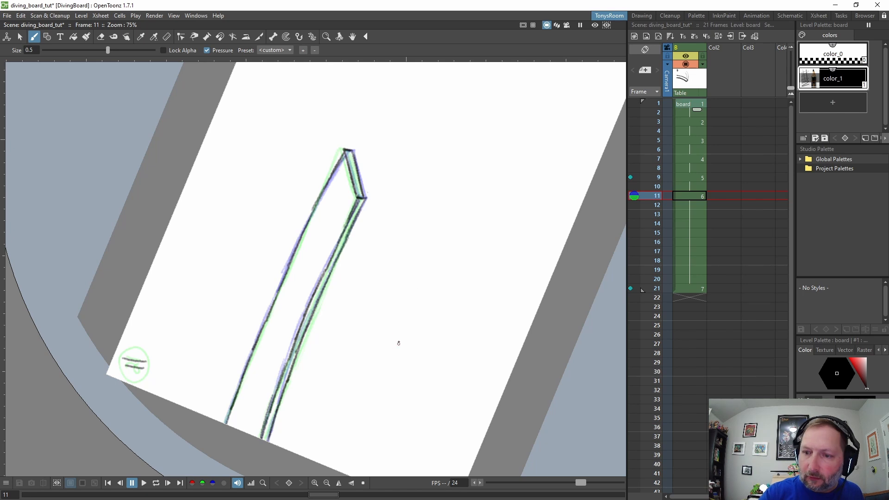
Step: Create a blank board drawing at frame 13 and replace the fixed onion skin of frame 9 with frame 11
key("period")
key("period")
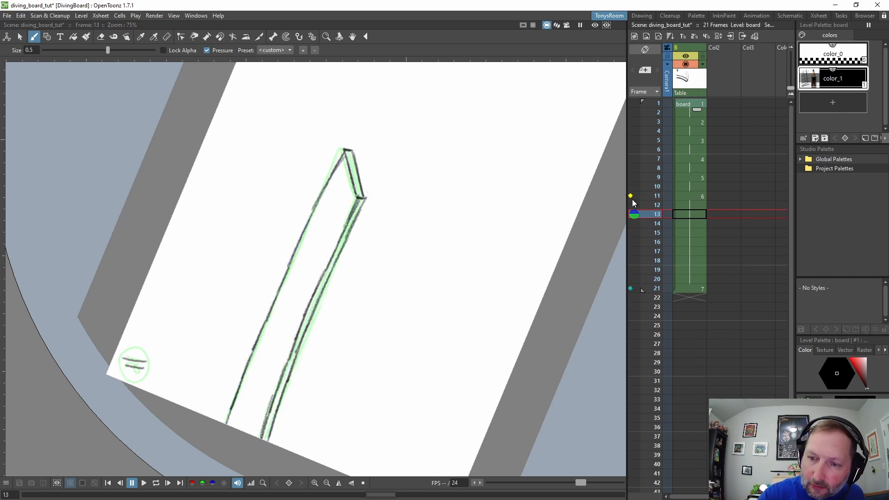
key("alt+d")
key("ctrl+space")
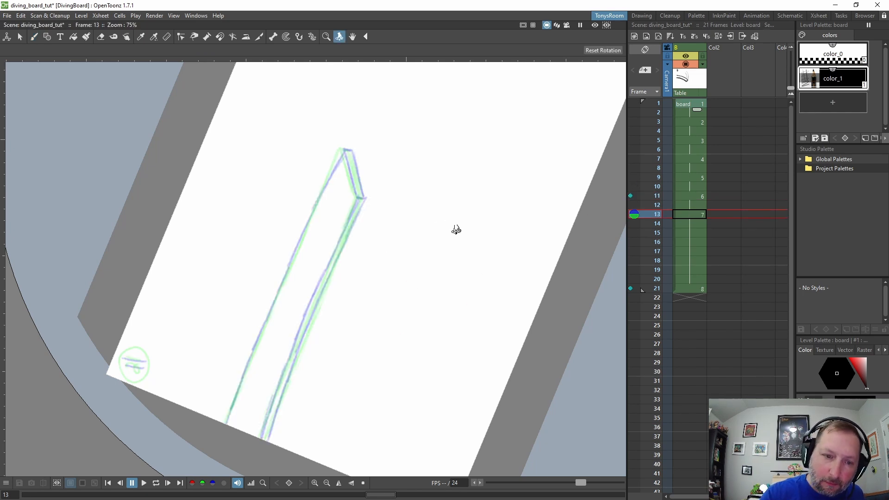
Step: Draw the frame 13 board's slanted tip between the onion-skinned tips of frames 11 and 21
left_click_drag(457, 230, 341, 317)
left_click_drag(429, 224, 401, 257)
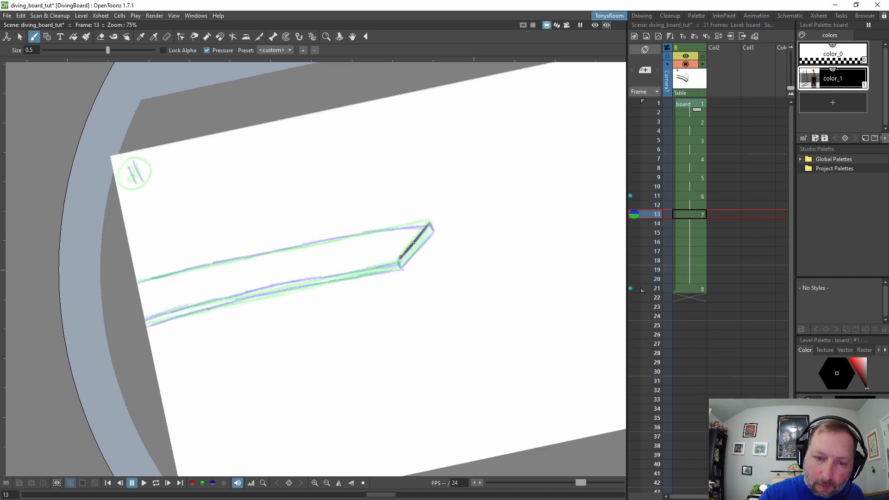
left_click_drag(433, 231, 401, 267)
Step: Draw the frame 13 board's two parallel underside lines and its upper edge from the tip to the base
key("ctrl+space")
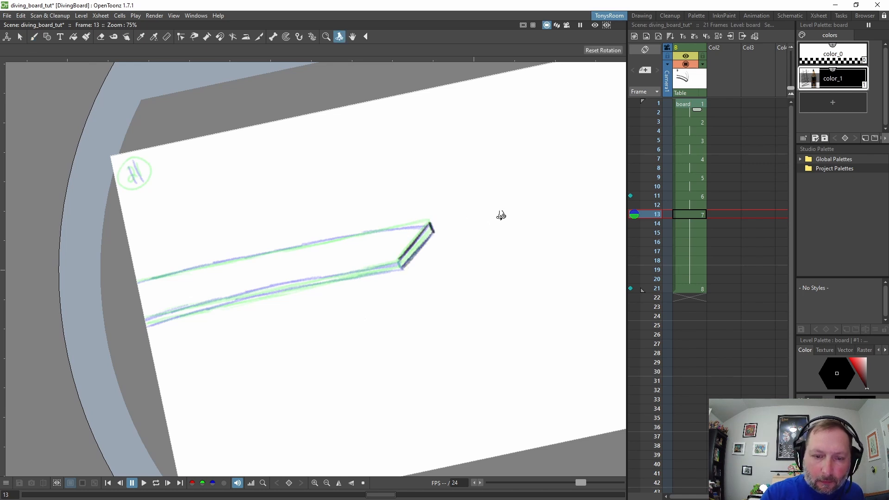
left_click_drag(500, 214, 319, 134)
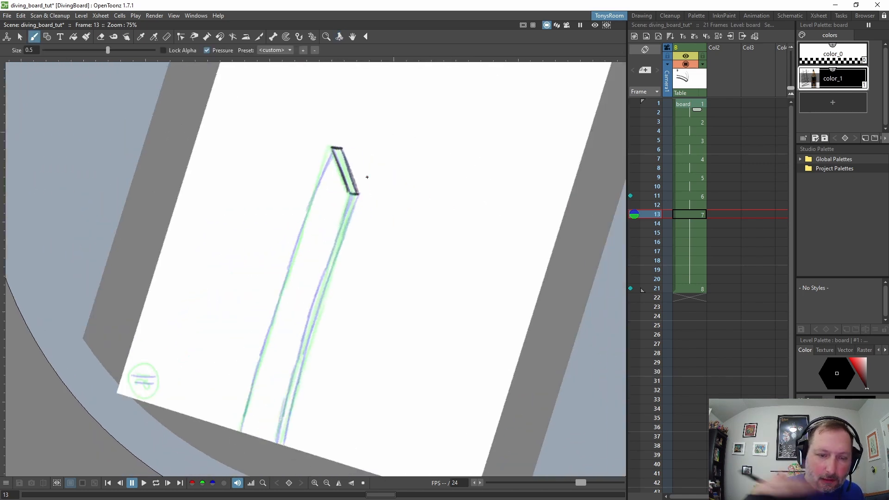
left_click_drag(351, 194, 277, 443)
left_click_drag(351, 199, 282, 445)
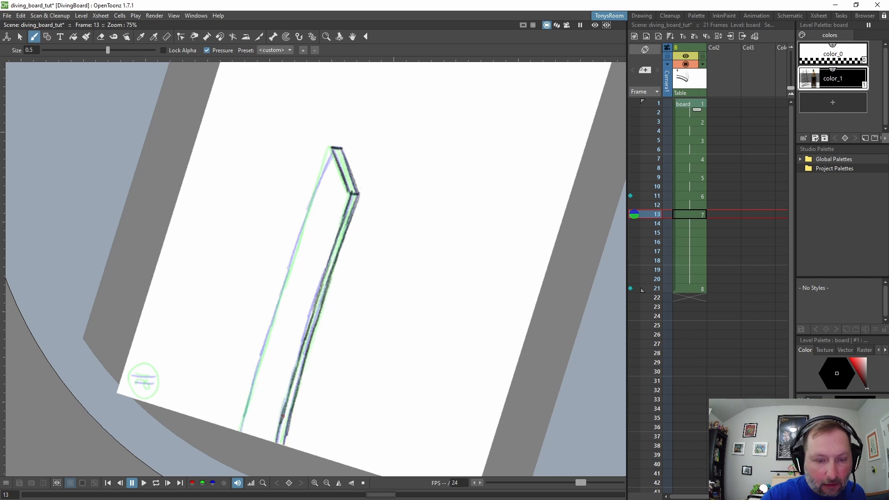
mouse_move(330, 154)
left_mouse_down()
mouse_move(245, 407)
mouse_move(330, 154)
mouse_move(273, 327)
left_mouse_up()
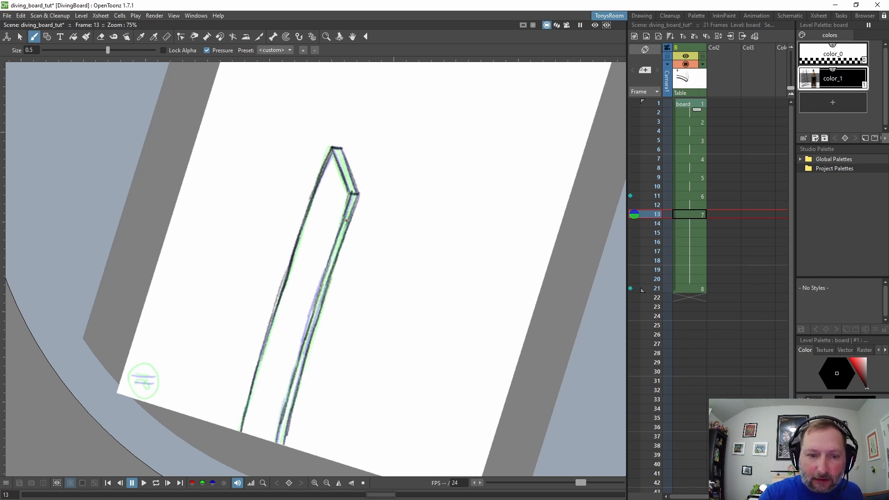
Step: Create a blank board drawing at frame 15 and replace the fixed onion skin of frame 11 with frame 13
key("shift+period")
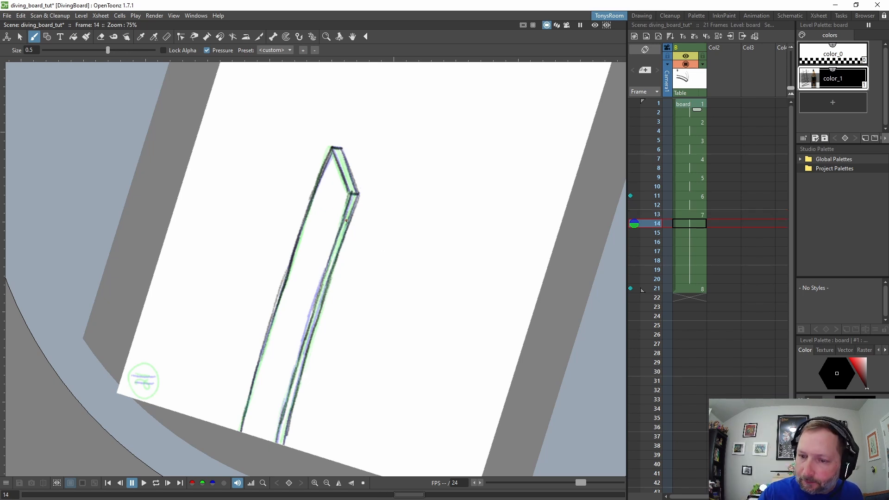
key("shift+period")
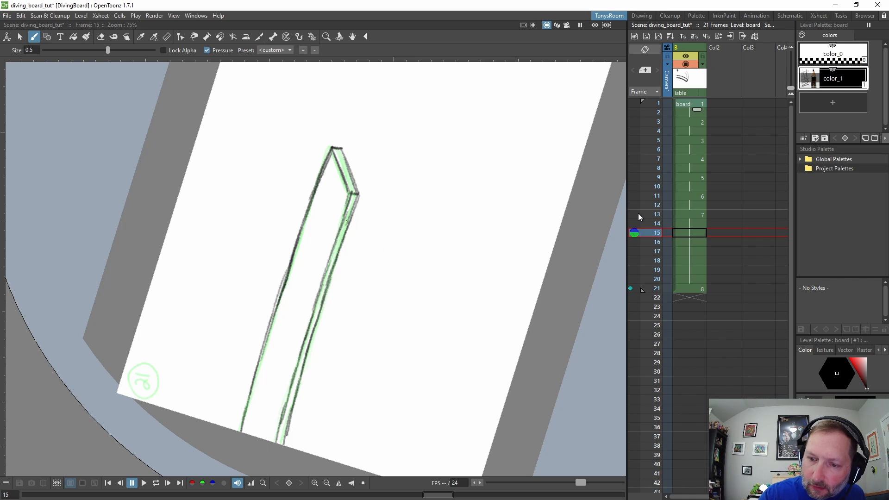
left_click(630, 214)
key("alt+d")
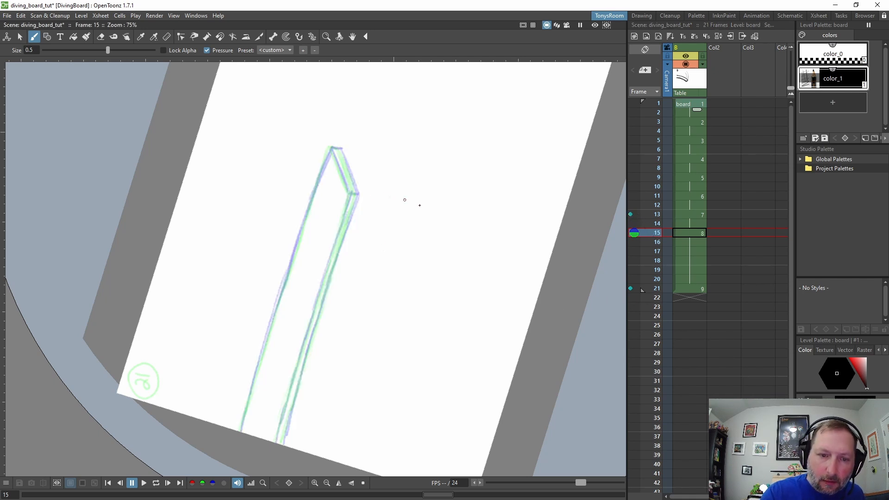
Step: Draw the frame 15 board's slanted tip between the onion-skinned tips of frames 13 and 21
key("ctrl+space")
mouse_move(433, 257)
left_mouse_down()
mouse_move(435, 271)
mouse_move(386, 347)
left_mouse_up()
mouse_move(425, 215)
left_mouse_down()
mouse_move(395, 254)
mouse_move(402, 247)
mouse_move(402, 258)
left_mouse_up()
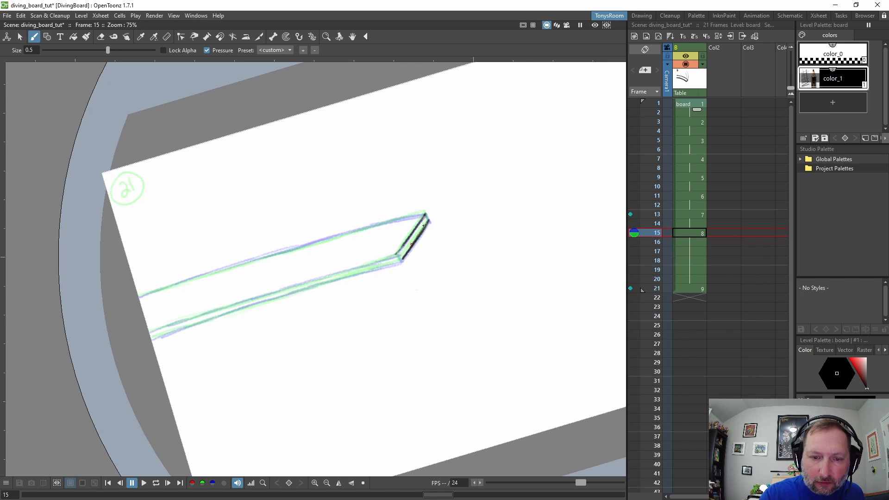
Step: Draw the frame 15 board's two parallel underside lines and its upper edge from the tip to the base
key("ctrl+space")
mouse_move(484, 197)
left_mouse_down()
mouse_move(365, 139)
mouse_move(324, 280)
left_mouse_up()
left_click_drag(311, 322, 280, 442)
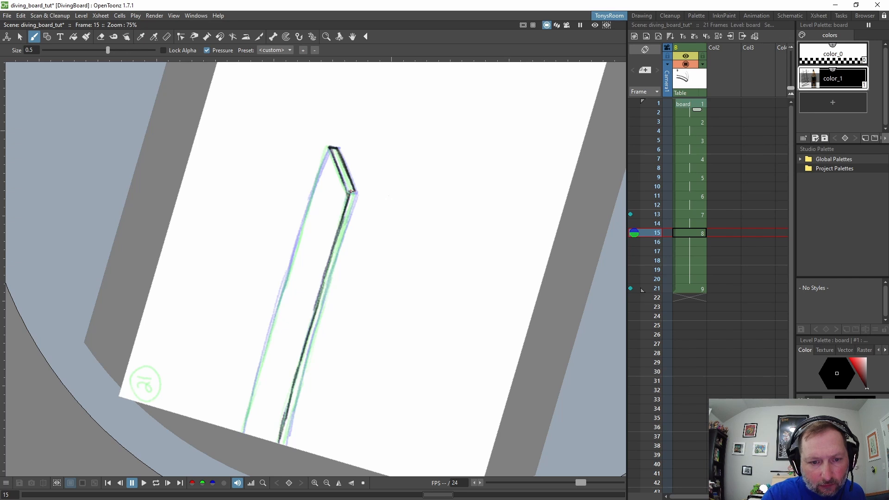
left_click_drag(355, 199, 285, 444)
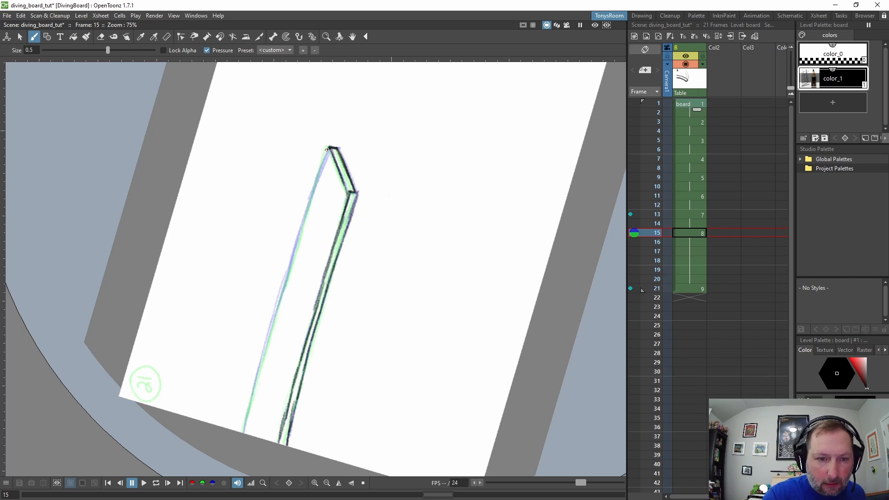
left_click_drag(328, 147, 244, 426)
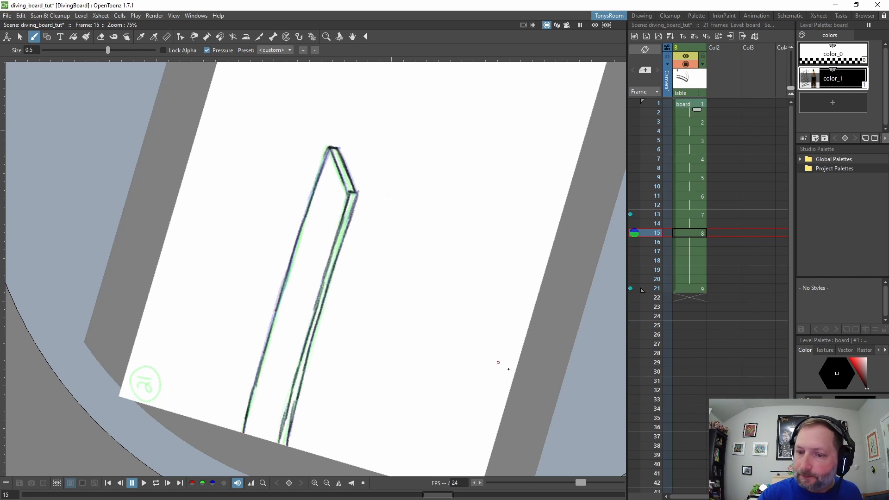
Step: Go to frame 17 and replace the fixed onion skin of frame 13 with frame 15
key("ctrl+space")
left_click_drag(456, 433, 514, 364)
key("Down")
key("Down")
left_click(631, 215)
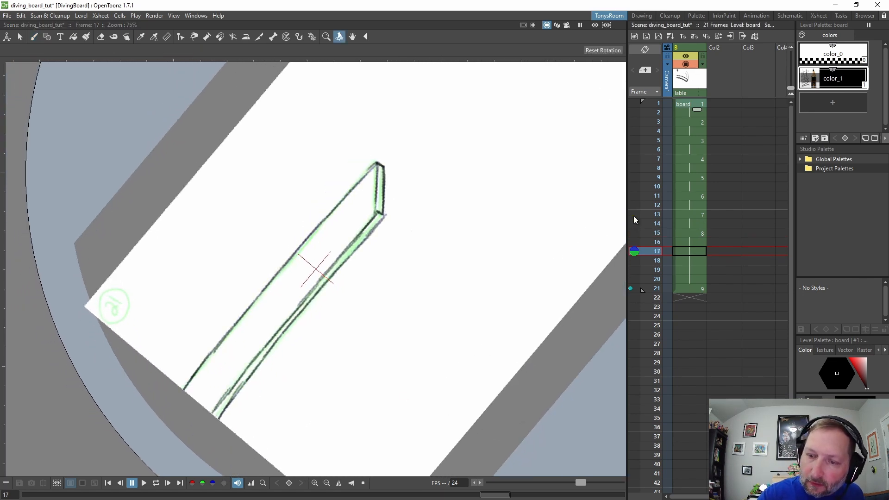
left_click(634, 235)
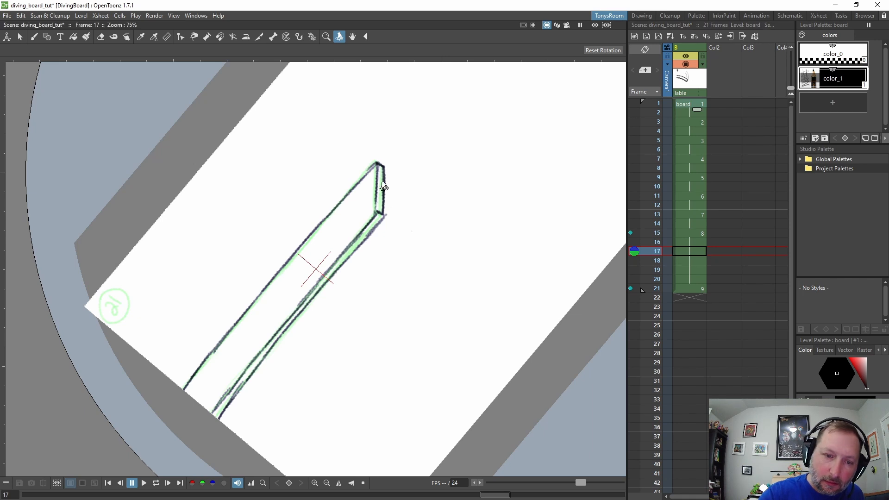
Step: Create a blank board drawing at frame 17 and draw the board's slanted tip between the onion-skinned tips
left_click_drag(454, 235, 455, 297)
key("b")
left_click(415, 211)
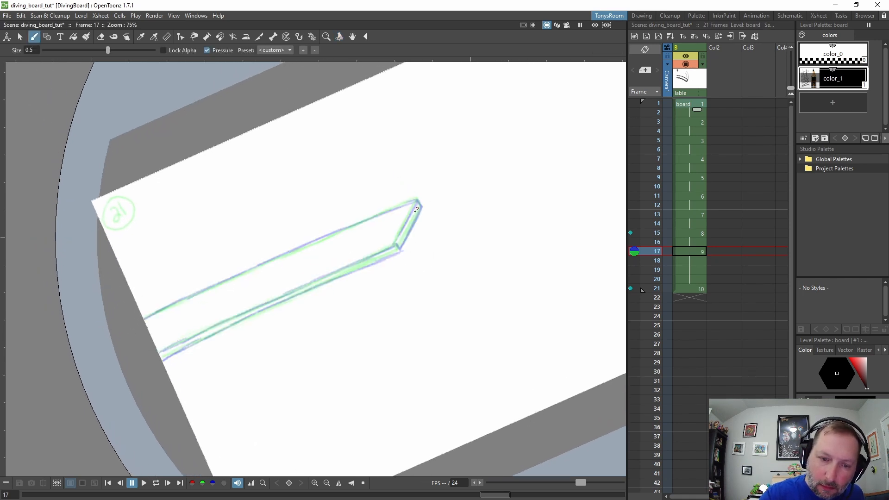
left_click_drag(420, 207, 399, 249)
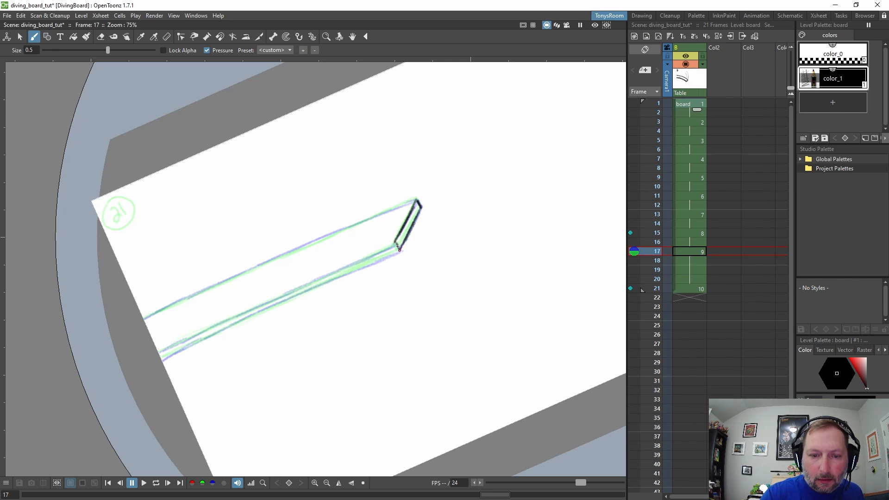
Step: Draw the frame 17 board's upper edge from the tip's outer corner to the base
key("ctrl+space")
left_click_drag(464, 212, 356, 147)
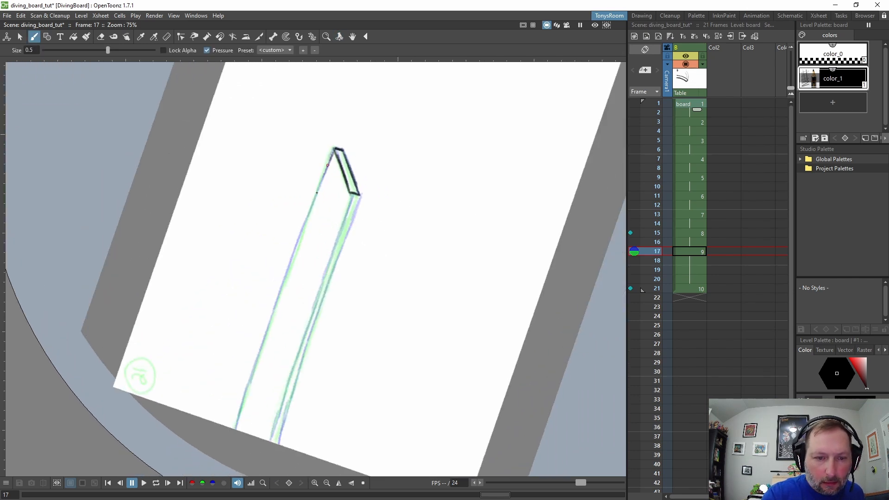
left_click_drag(317, 192, 236, 428)
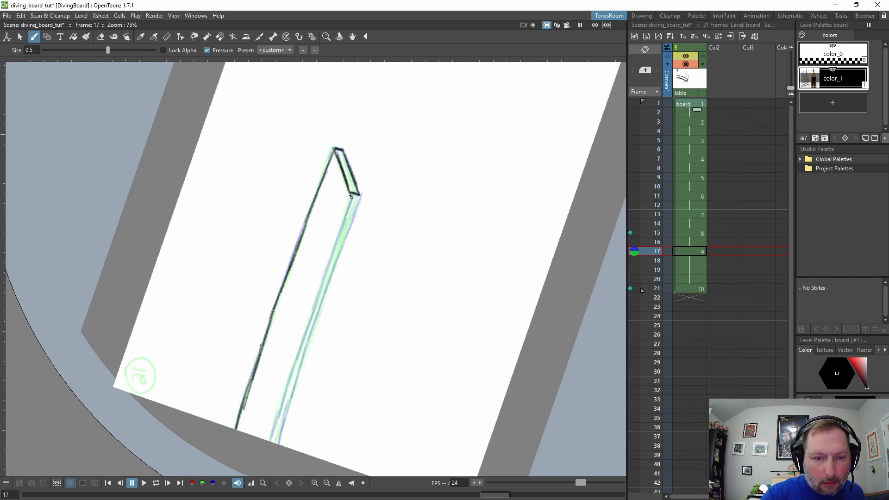
Step: Draw the frame 17 board's two parallel underside lines from the tip to the base and clean up stray marks along them
left_click_drag(352, 192, 274, 440)
left_click_drag(360, 194, 277, 442)
left_click_drag(331, 253, 286, 401)
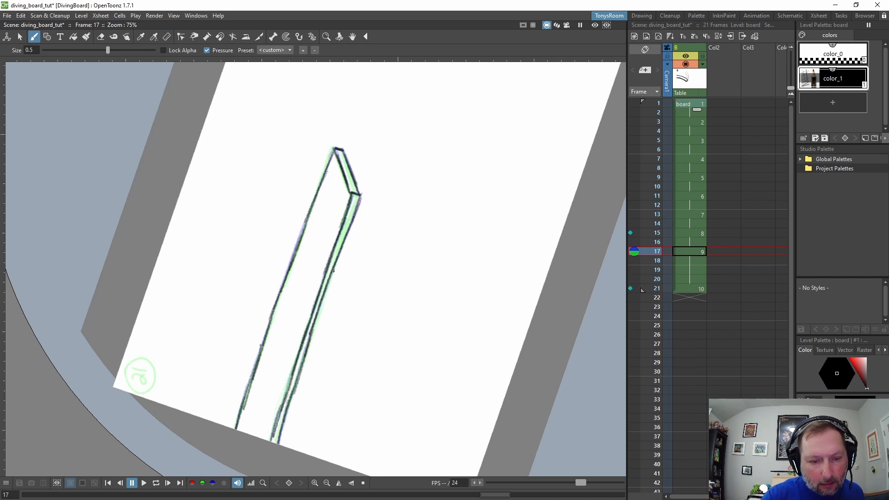
left_click_drag(329, 283, 304, 356)
key("a")
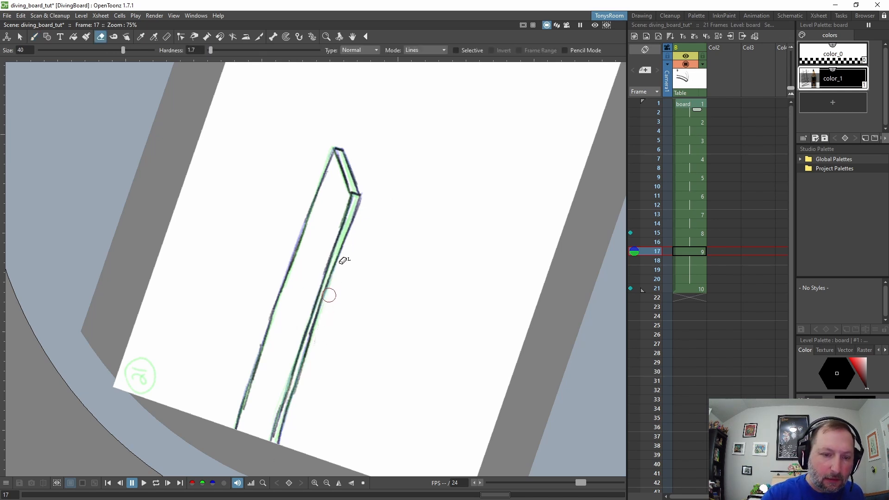
key("b")
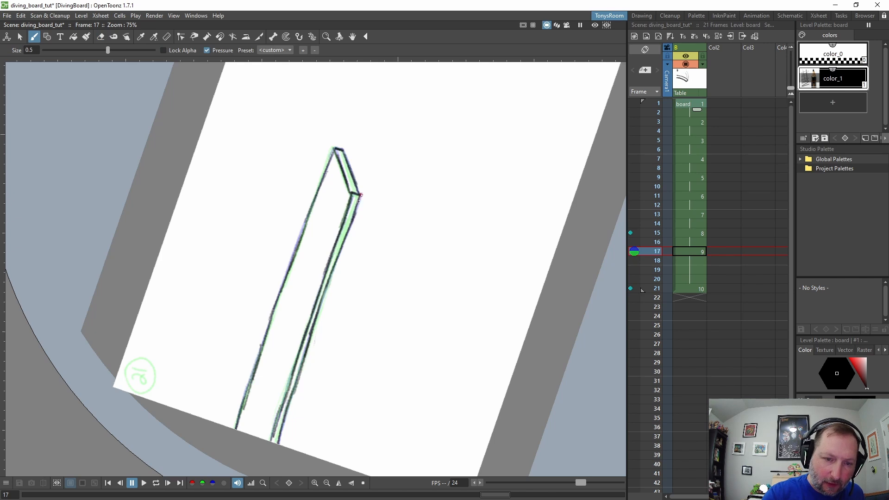
Step: Reinforce the frame 17 board's upper edge and underside lines with short strokes near the tip, middle and base
left_click_drag(358, 200, 353, 232)
left_click_drag(295, 244, 262, 339)
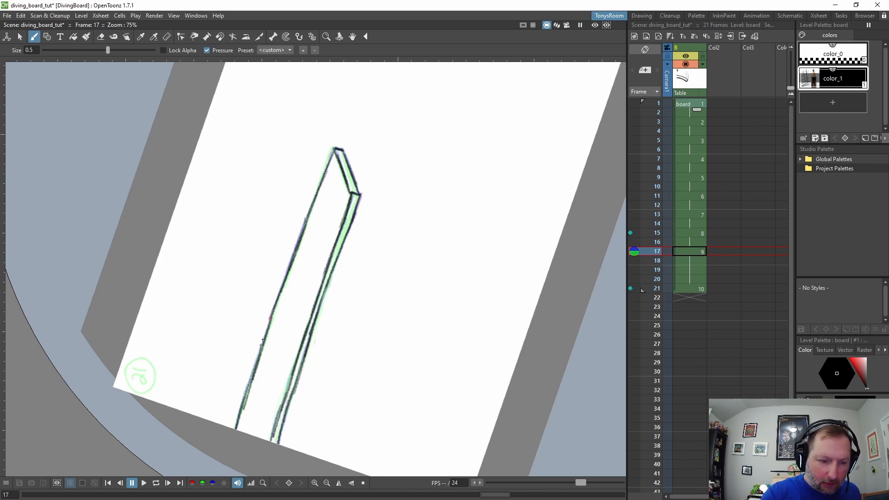
left_click_drag(281, 408, 270, 441)
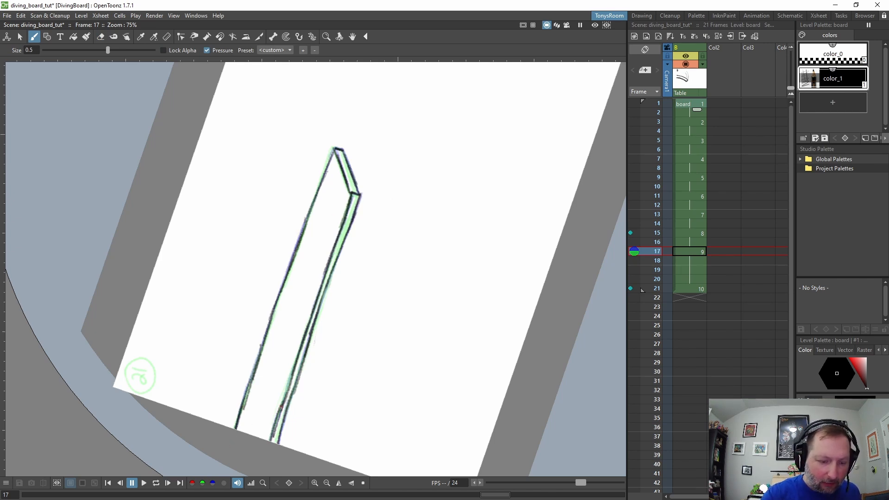
left_click_drag(291, 377, 275, 423)
left_click_drag(300, 368, 286, 419)
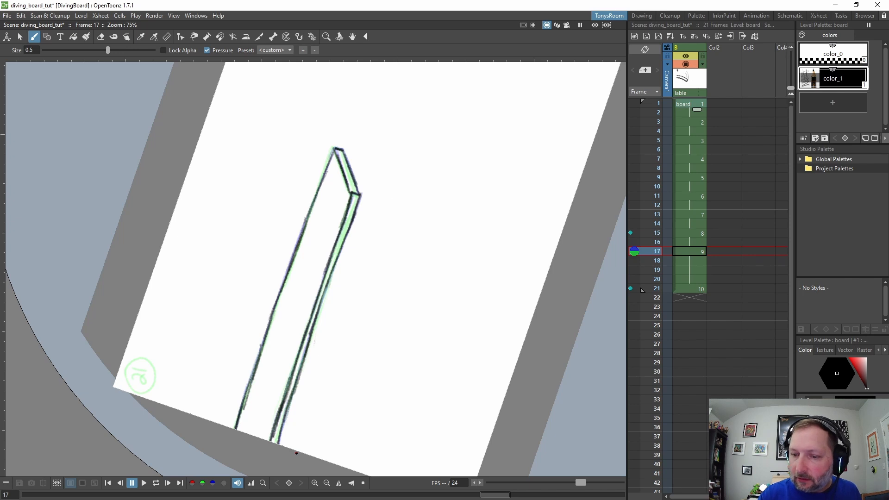
Step: Create a blank board drawing at frame 19 and replace the fixed onion skin of frame 15 with frame 17
left_click(630, 251)
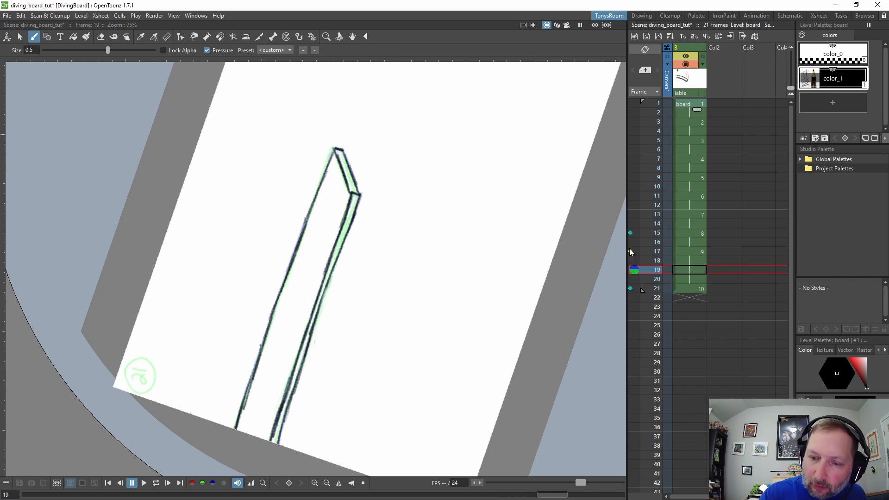
key("alt+d")
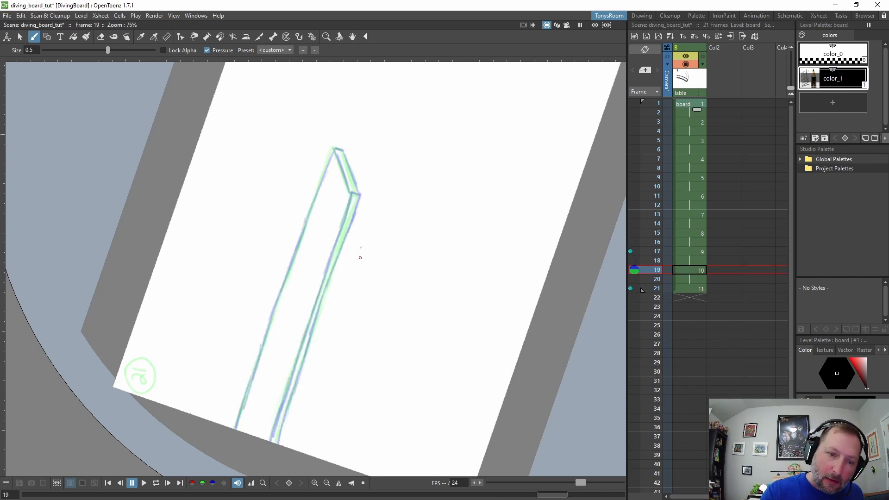
Step: Draw the frame 19 board's slanted tip and its upper edge down to the base
left_click_drag(334, 149, 351, 194)
mouse_move(334, 150)
left_mouse_down()
mouse_move(348, 188)
mouse_move(359, 192)
left_mouse_up()
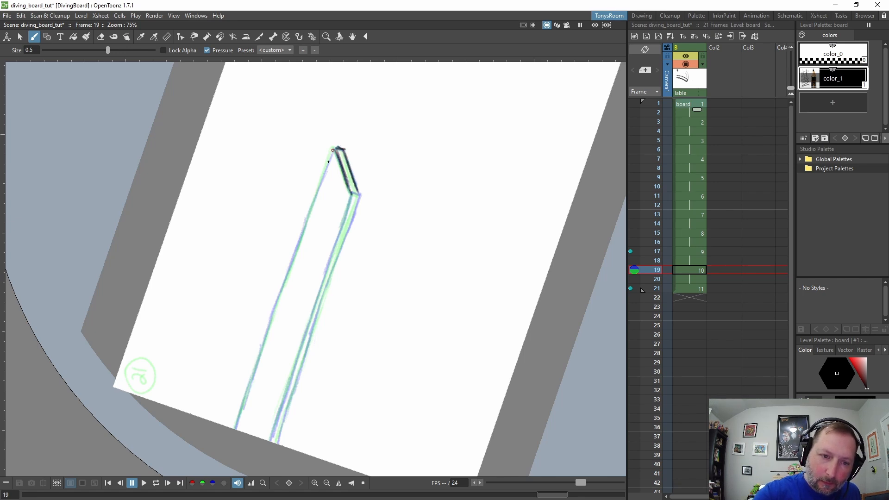
left_click_drag(332, 150, 235, 430)
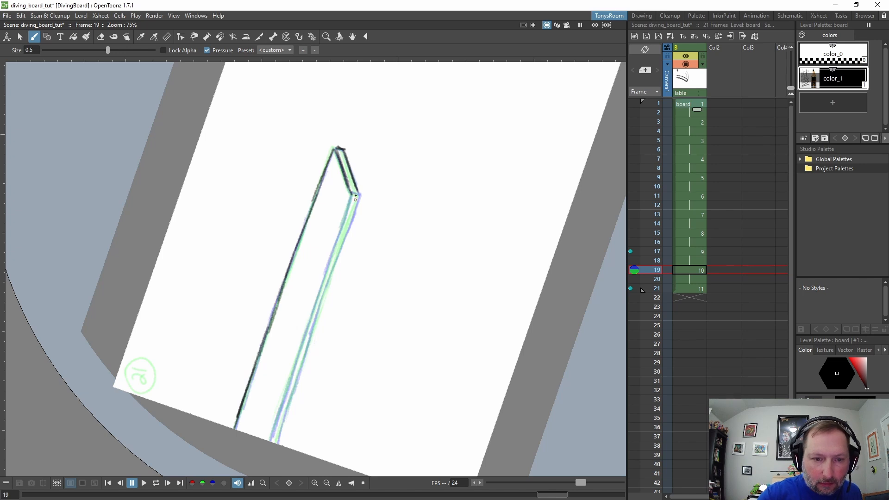
Step: Draw the upper part of the frame 19 board's inner underside line, erasing and redrawing its middle section
left_click_drag(350, 198, 307, 320)
left_click_drag(326, 273, 308, 319)
key("a")
left_click_drag(324, 256, 305, 319)
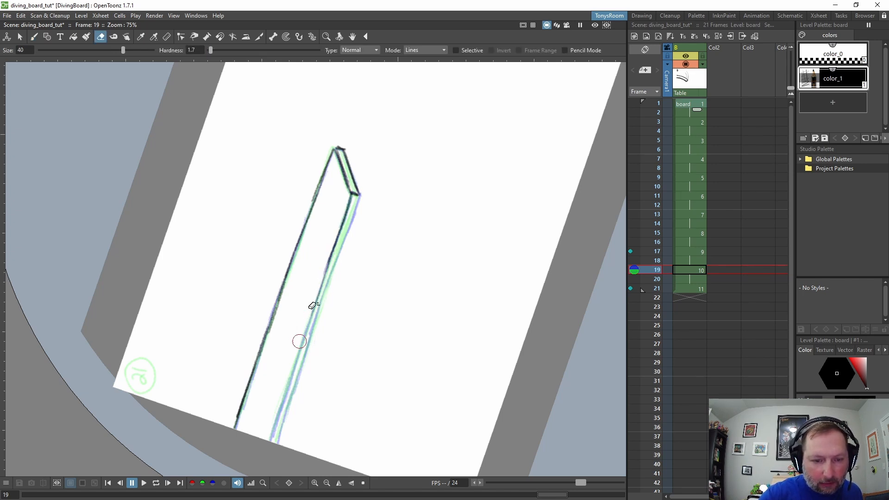
key("b")
left_click_drag(338, 243, 305, 326)
key("a")
mouse_move(323, 288)
left_mouse_down()
mouse_move(306, 325)
mouse_move(313, 315)
left_mouse_up()
Step: Extend the frame 19 board's inner underside line to the base and draw the parallel outer underside line from the tip
key("b")
left_click_drag(325, 274, 272, 428)
left_click_drag(359, 196, 277, 435)
key("a")
key("b")
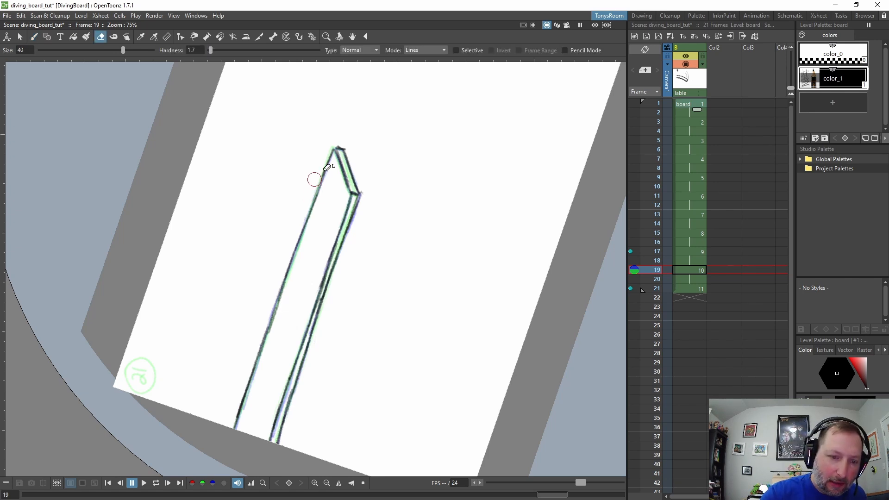
key("b")
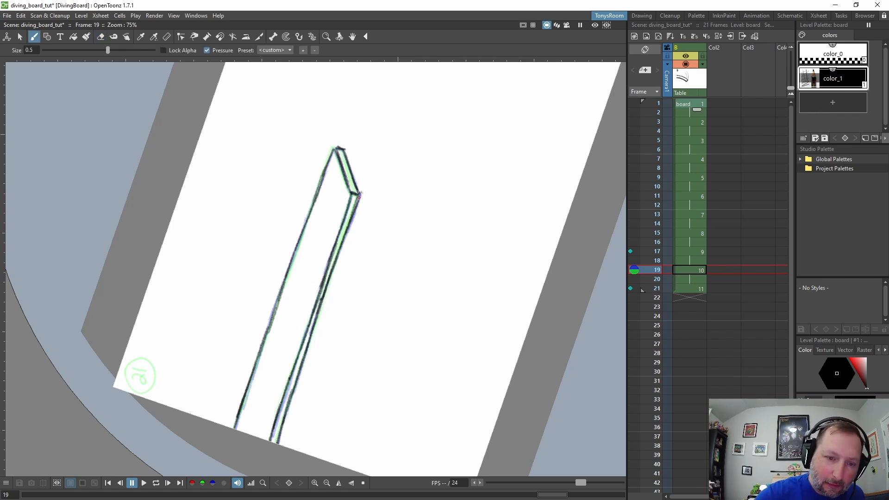
Step: Clean up the frame 19 board's outer underside line near the tip with the Eraser and retouch the tip's outline
key("a")
left_click_drag(366, 191, 349, 223)
key("b")
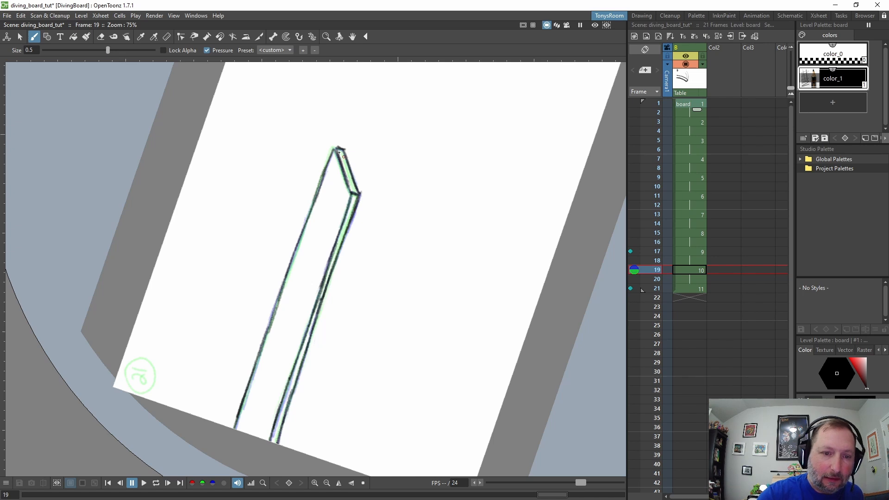
left_click_drag(342, 150, 327, 169)
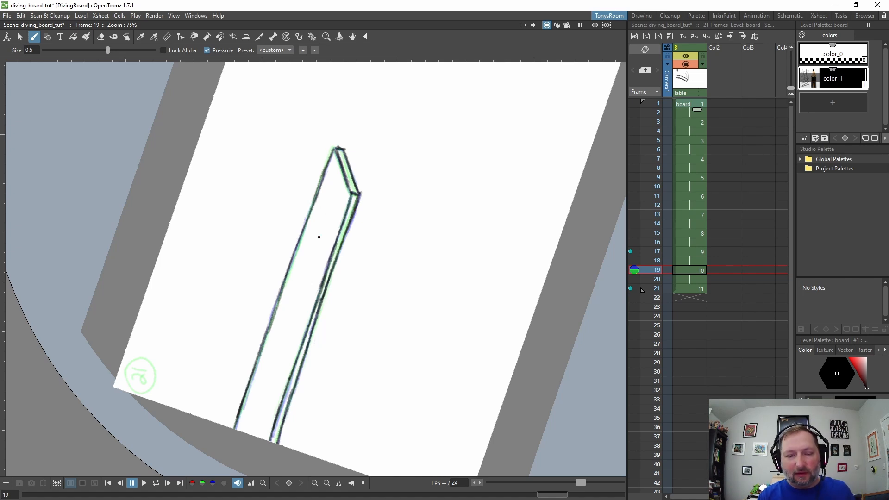
Step: Remove the fixed onion skins of frames 17 and 21 and go to frame 21
left_click(630, 251)
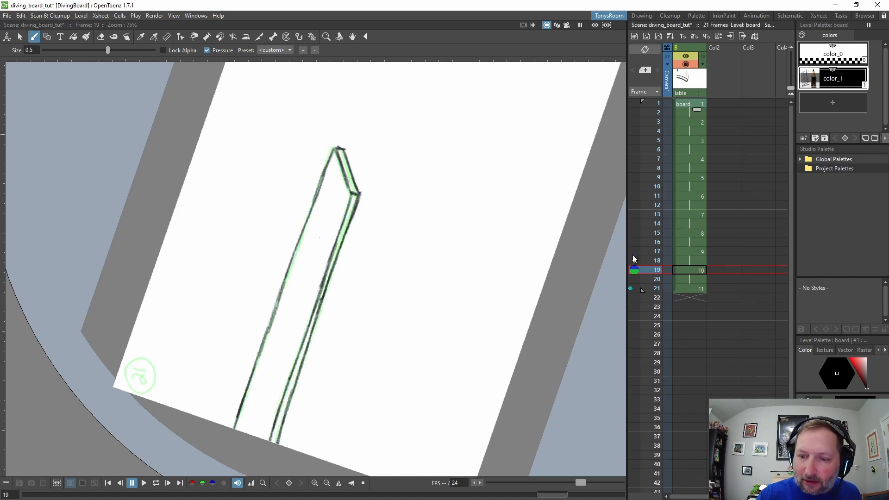
left_click(630, 287)
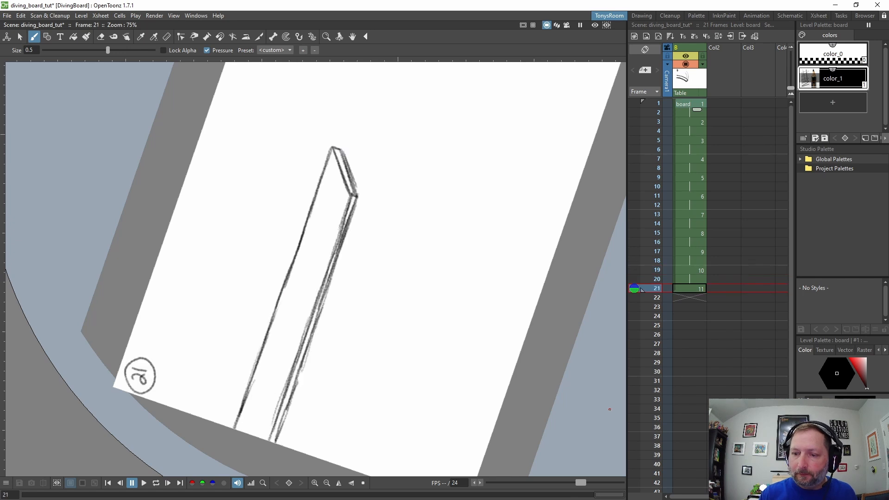
Step: Renumber the board level's drawings to match their frames, from 1 to 21 in odd numbers, and play the animation
left_click(673, 134)
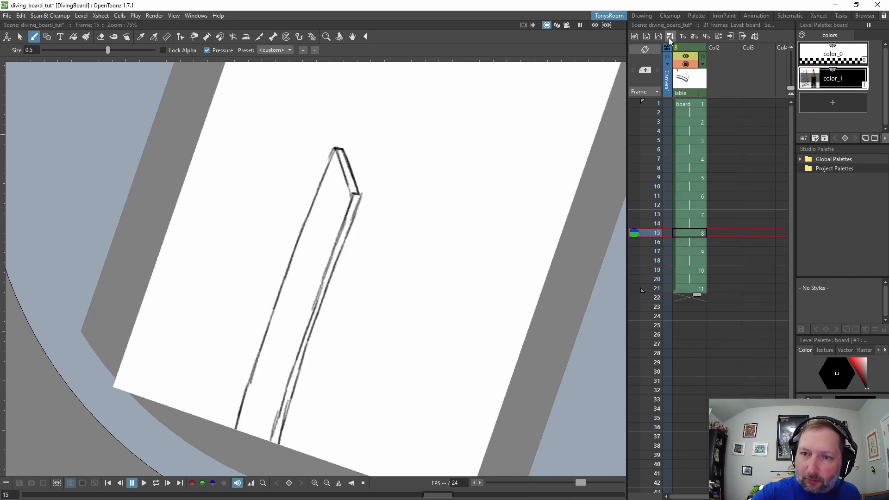
left_click(699, 105)
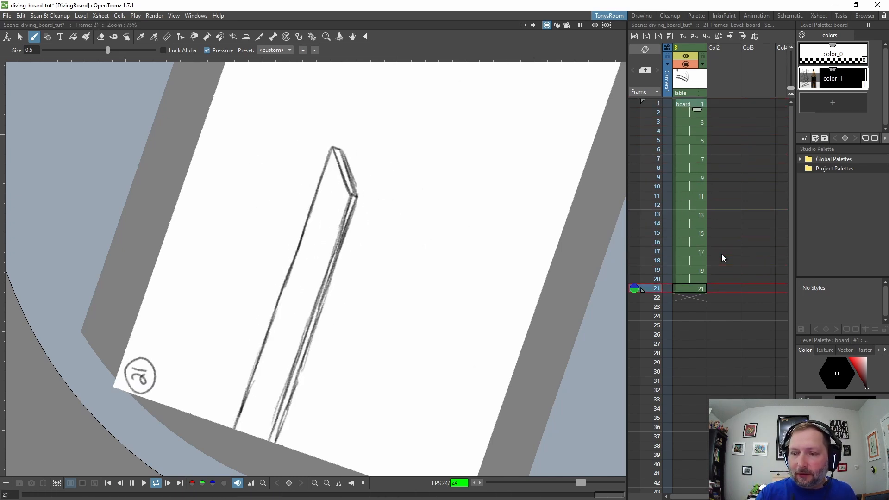
key("l")
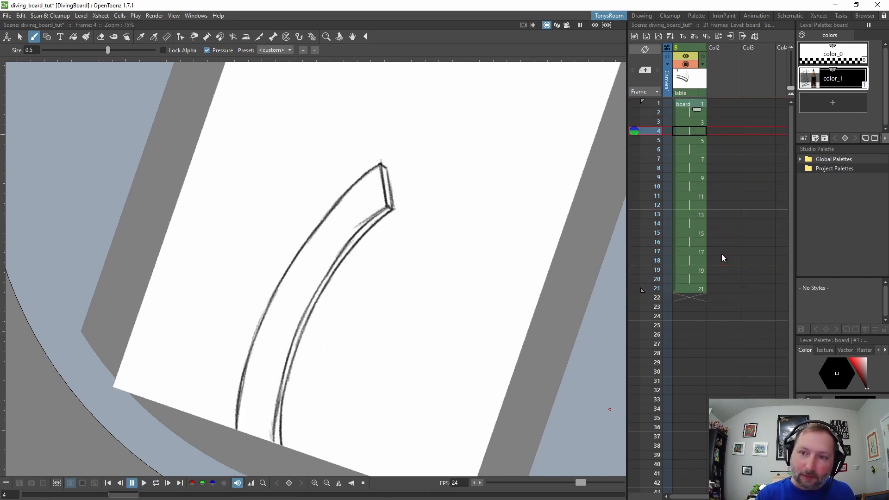
Step: Go to the frame 3 drawing, reset the canvas rotation and write the number 3 in the paper's upper corner
left_click(689, 102)
key("Down")
key("Down")
key("ctrl+space")
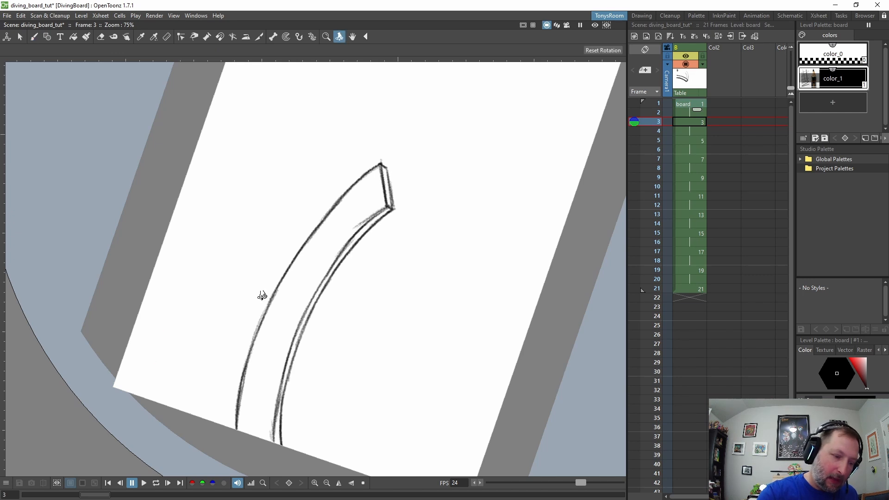
left_click_drag(441, 300, 348, 347)
left_click(608, 50)
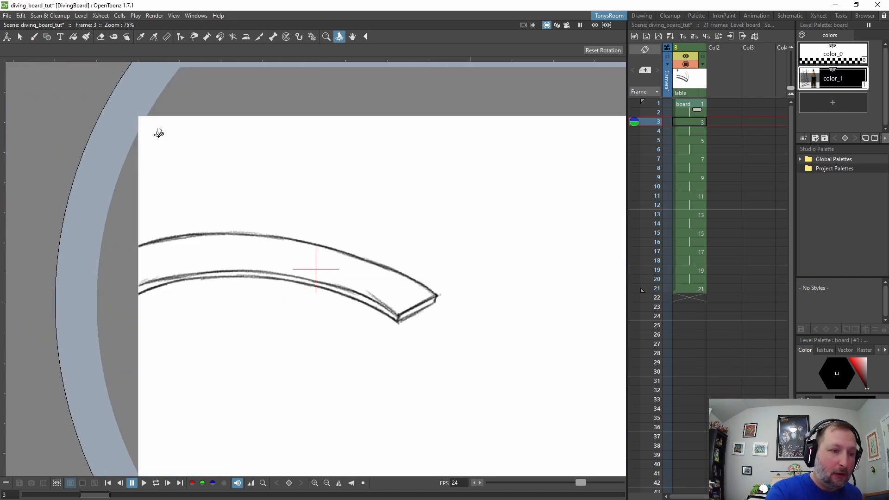
key("b")
left_click_drag(152, 130, 155, 141)
Step: Write the drawing numbers 5, 7, 9 and 11 in the paper corner of their matching frames
key("Down")
key("Down")
key("Down")
key("Down")
key("Down")
key("Down")
key("Down")
key("Down")
left_click_drag(162, 128, 162, 141)
Step: Write the drawing numbers 13, 15, 17 and 19 in the paper corner of their matching frames
key("Down")
key("Down")
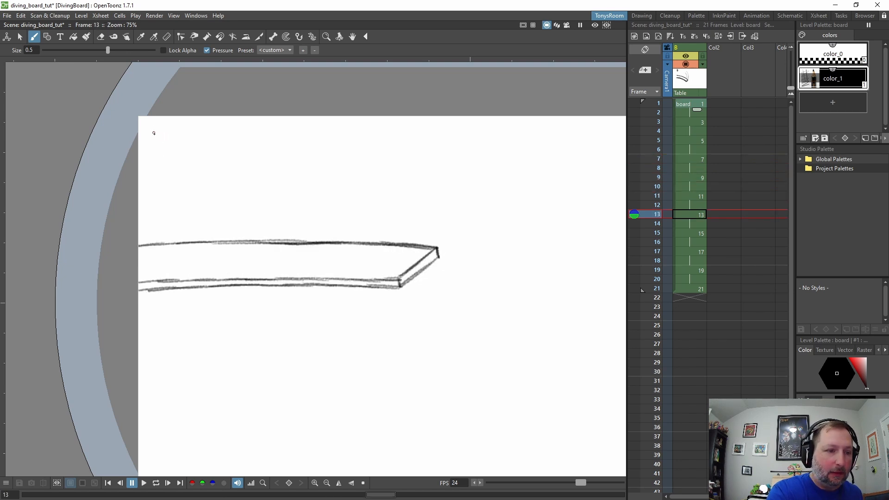
key("Down")
key("Down")
key("Down")
key("Down")
left_click_drag(163, 131, 155, 146)
left_click_drag(160, 130, 161, 148)
key("Down")
key("Down")
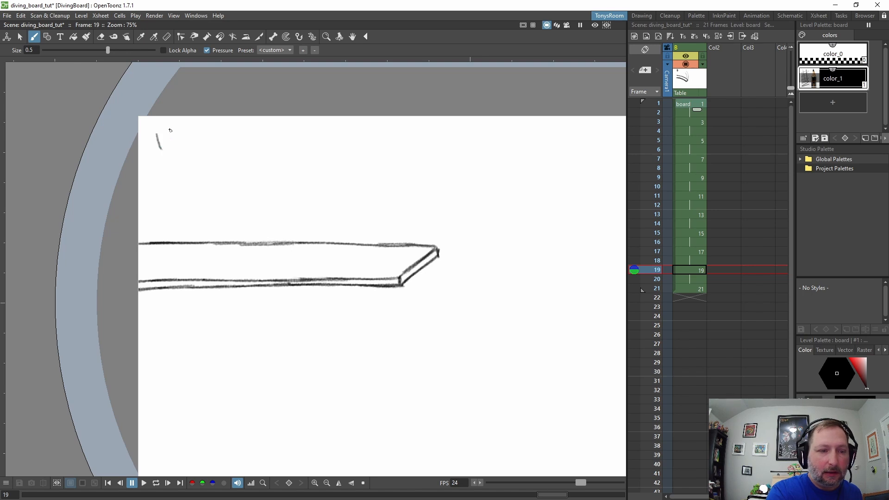
Step: Flip back through the numbered drawings to frame 1 and play the animation to check the board's motion and numbering
key("period")
key("comma")
key("comma")
key("comma")
key("comma")
key("comma")
key("comma")
key("comma")
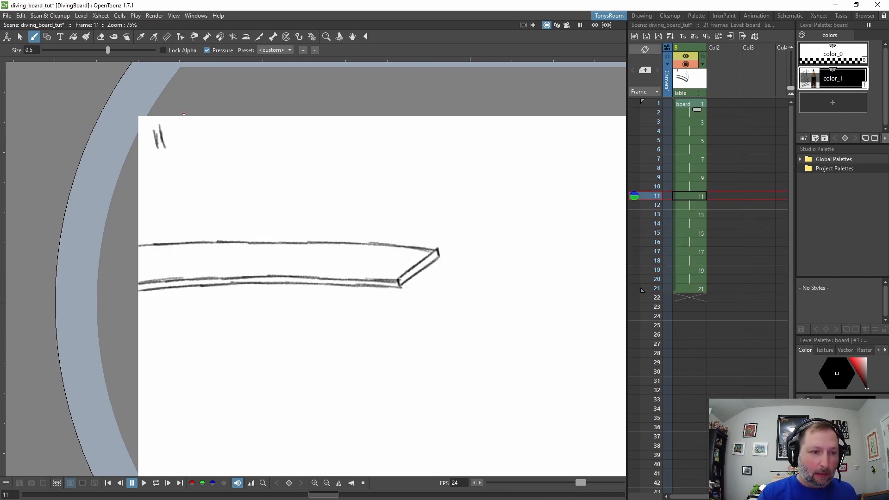
key("period")
key("comma")
key("comma")
key("comma")
key("comma")
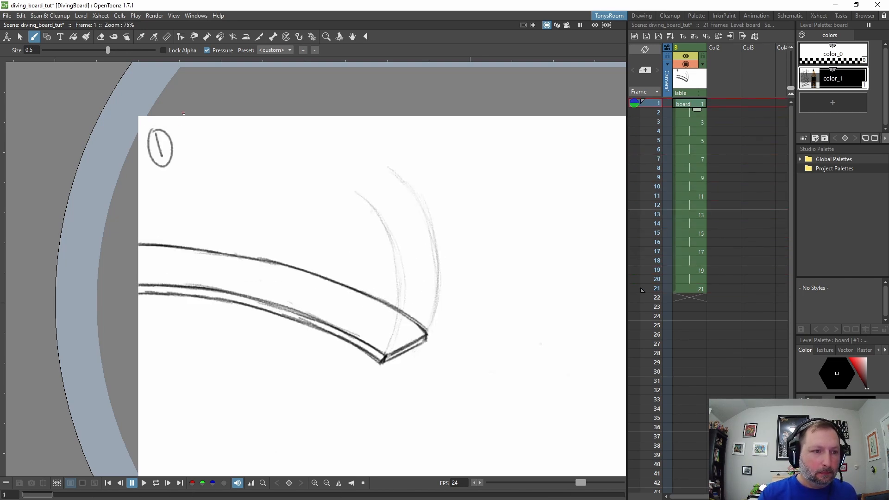
key("period")
key("l")
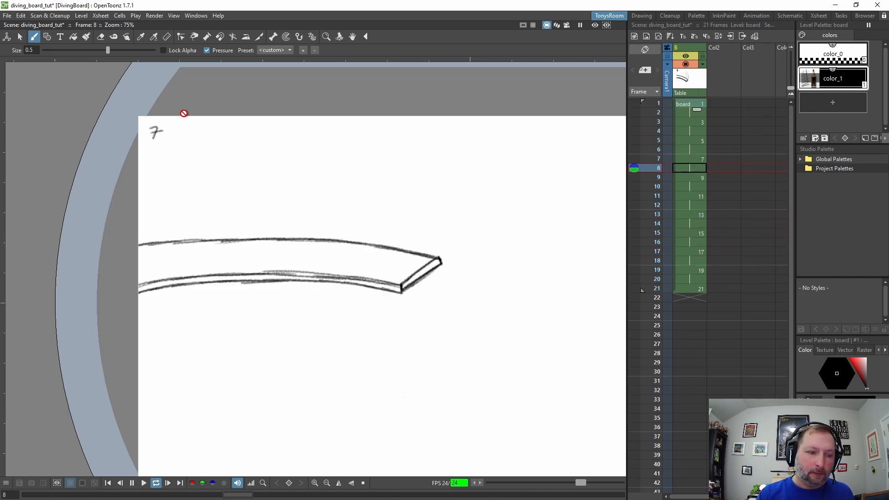
key("l")
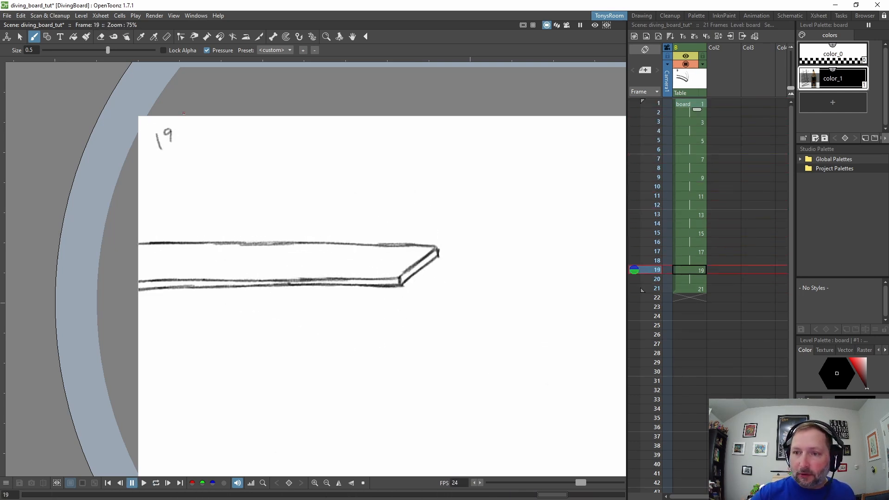
Step: Create a new Toonz Raster level named board2 at frame 1 of the empty second column
left_click(717, 104)
left_click(717, 47)
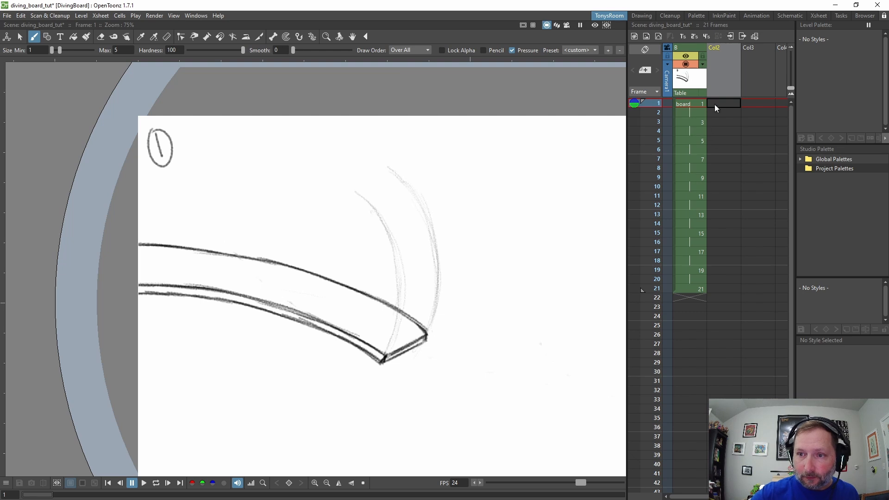
left_click(634, 36)
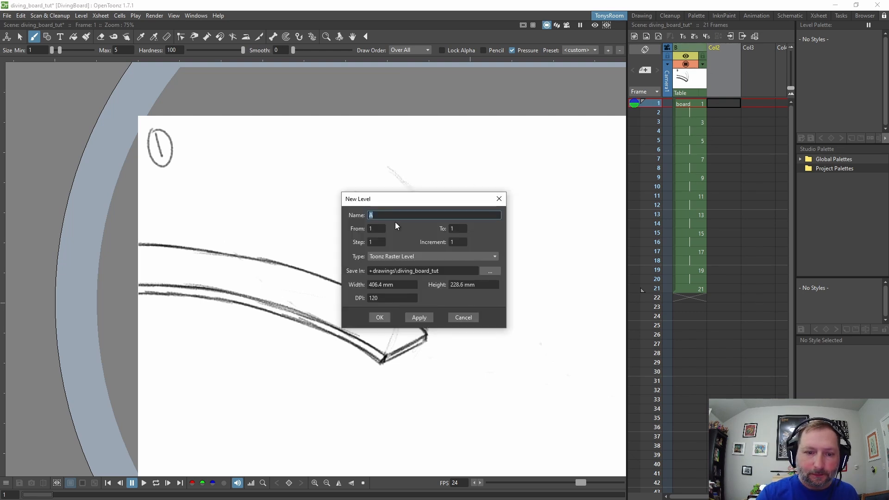
double_click(377, 215)
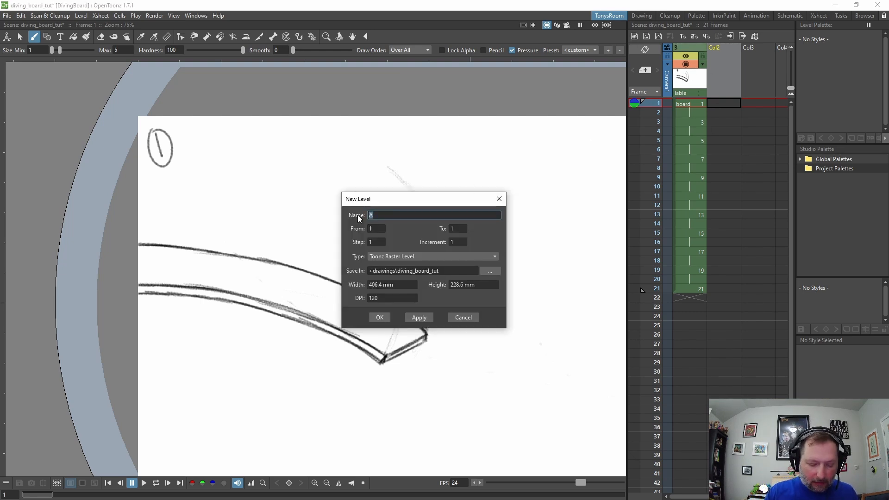
type("baord")
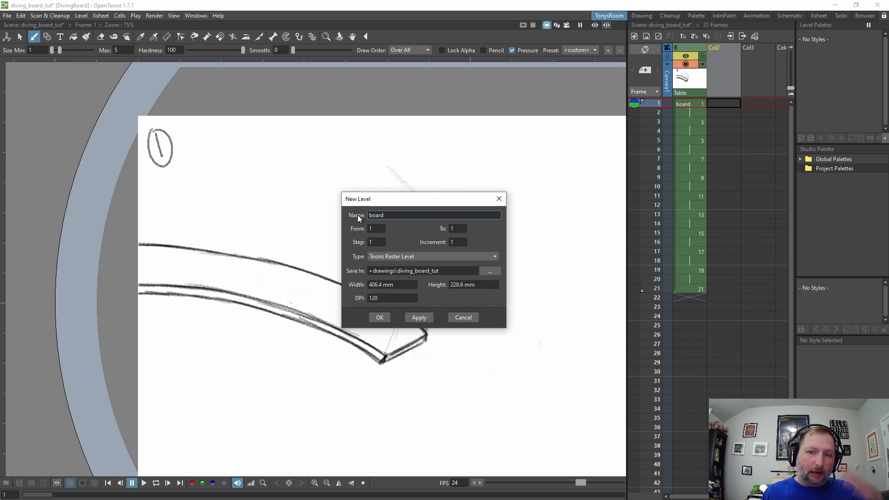
type("2")
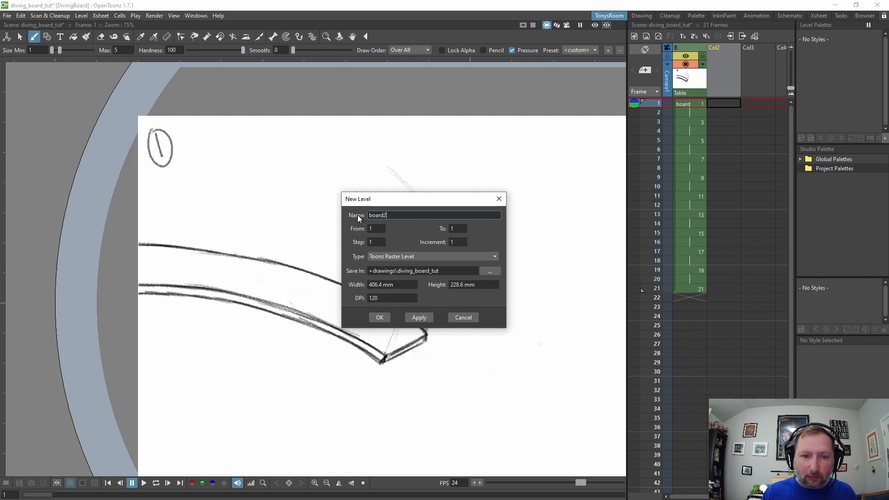
left_click(380, 318)
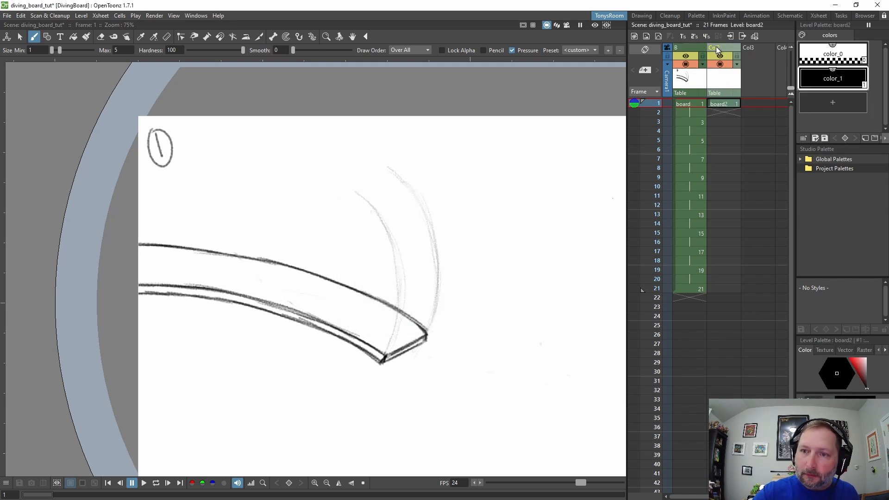
Step: Rename the second column B2 and move the board2 drawing to frame 2
double_click(716, 48)
type("B")
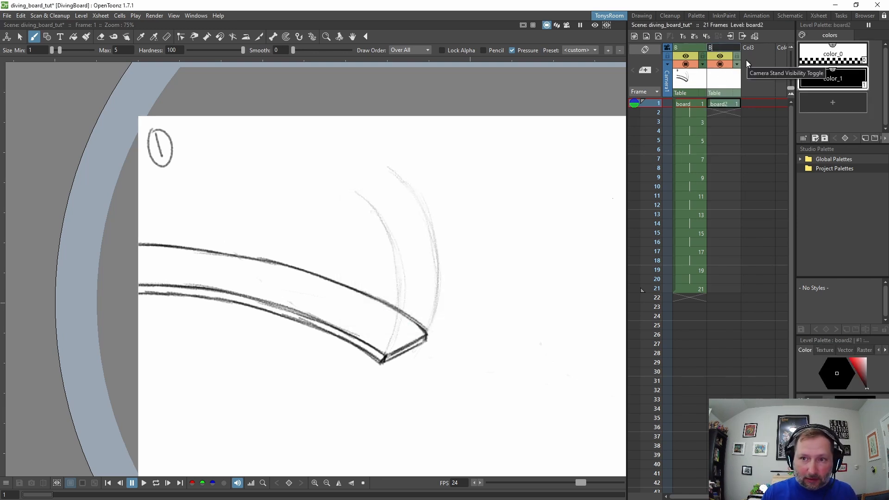
type("2")
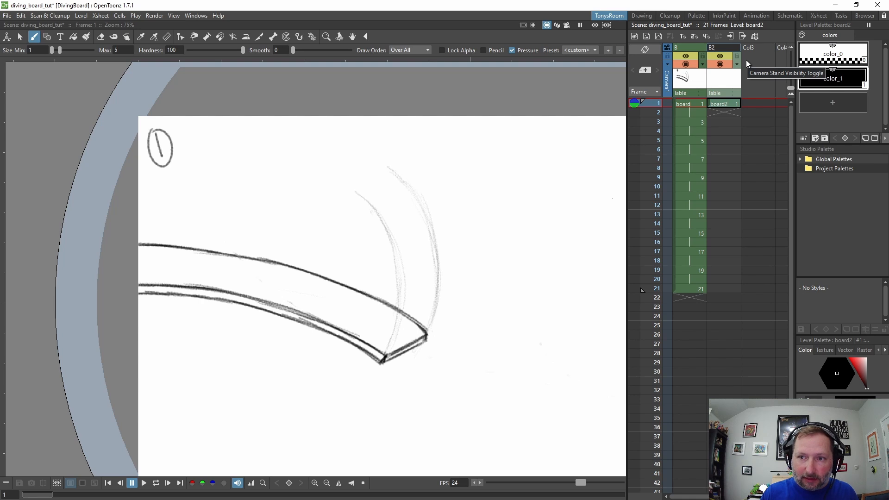
key("Return")
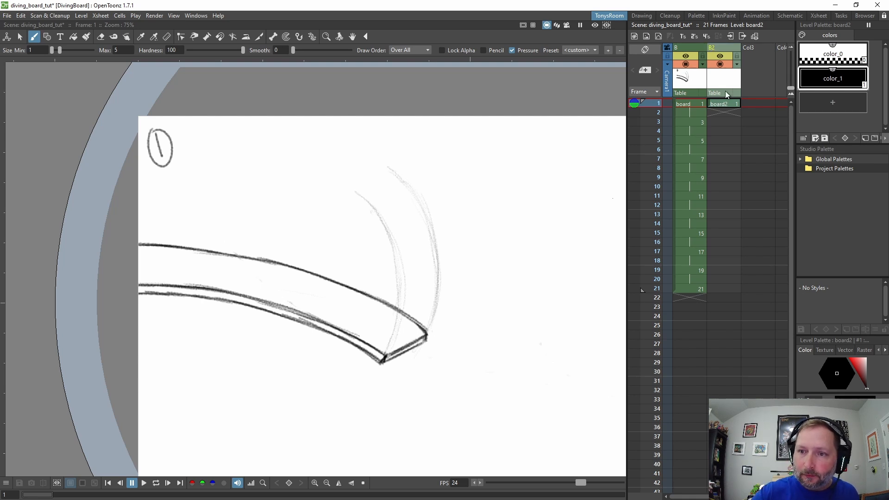
left_click(727, 112)
left_click(727, 101)
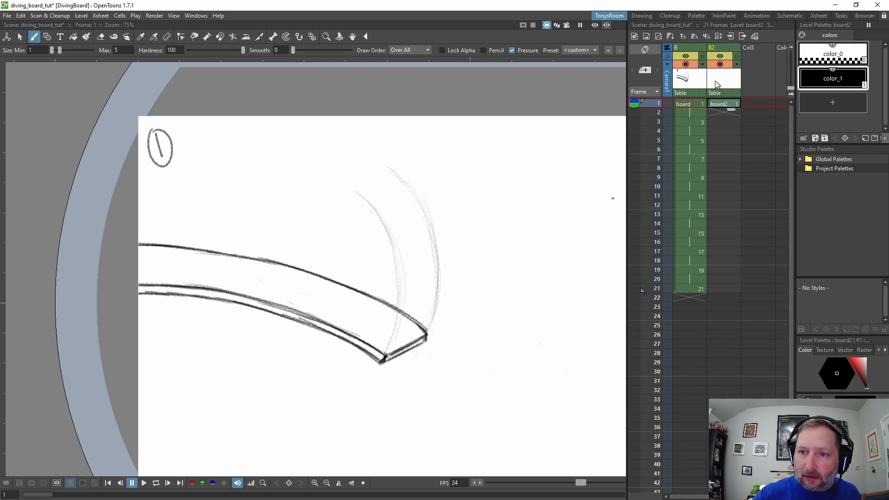
left_click_drag(707, 102, 711, 114)
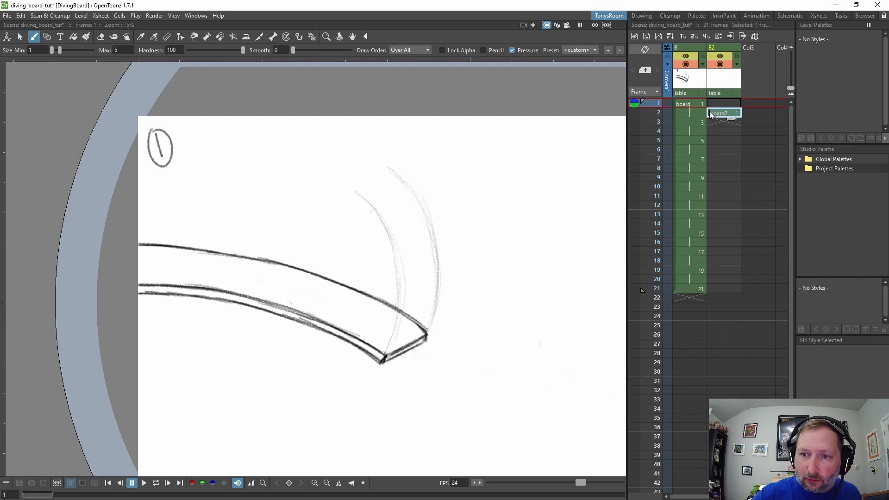
Step: Rotate the canvas, turn on the fixed onion skin of frame 21, and save the scene from the board level's frame 1
left_click(701, 105)
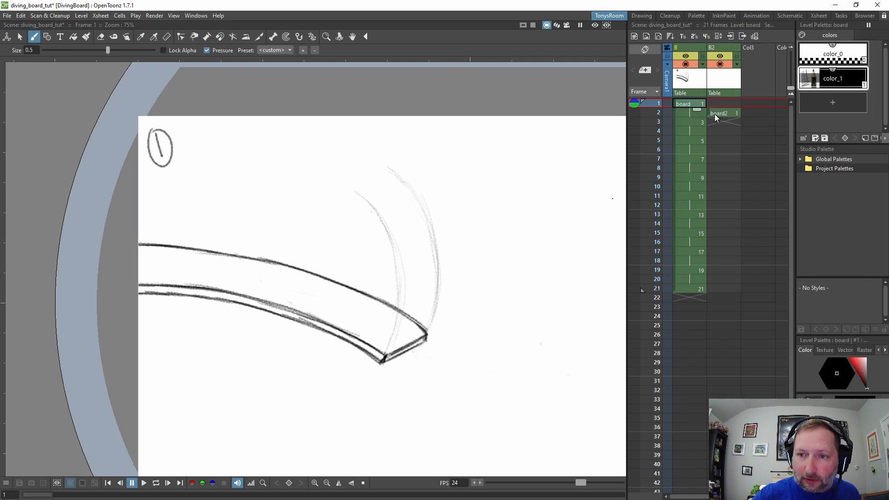
key("Down")
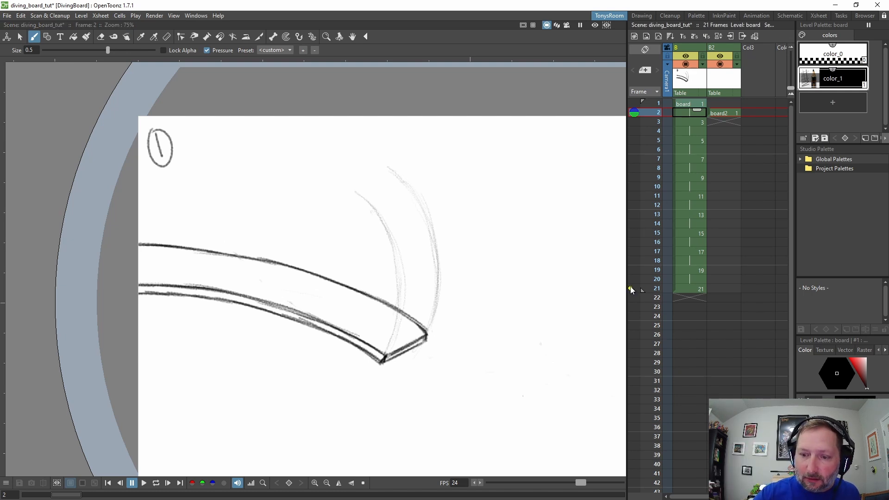
left_click(630, 288)
left_click(728, 114)
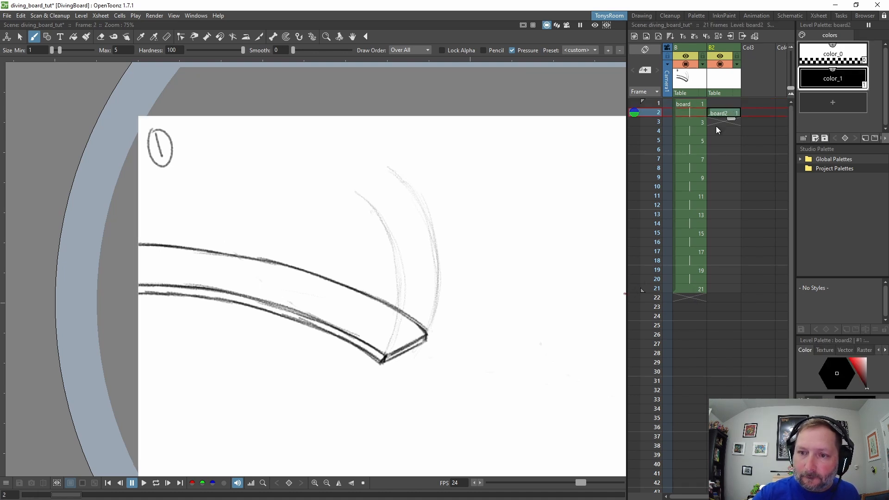
key("ctrl+space")
mouse_move(558, 289)
left_mouse_down()
mouse_move(546, 234)
mouse_move(473, 153)
left_mouse_up()
key("space")
left_click_drag(454, 231, 495, 258)
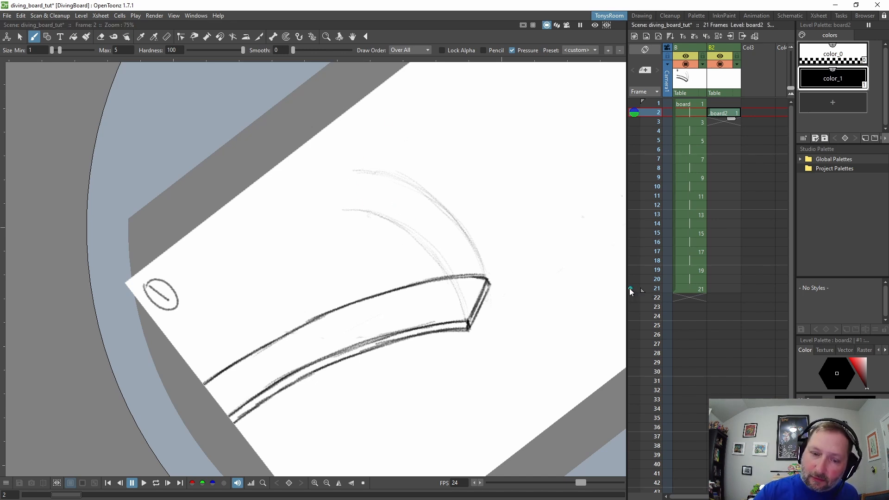
left_click(632, 290)
left_click(691, 101)
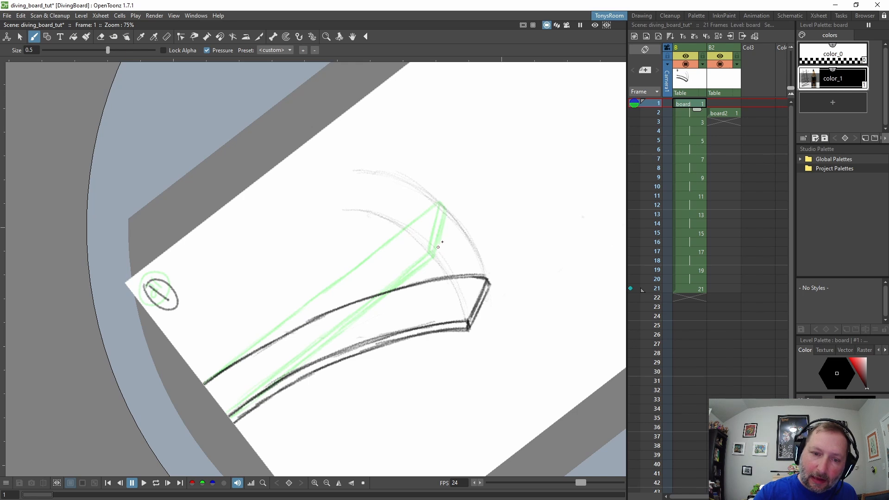
key("ctrl+s")
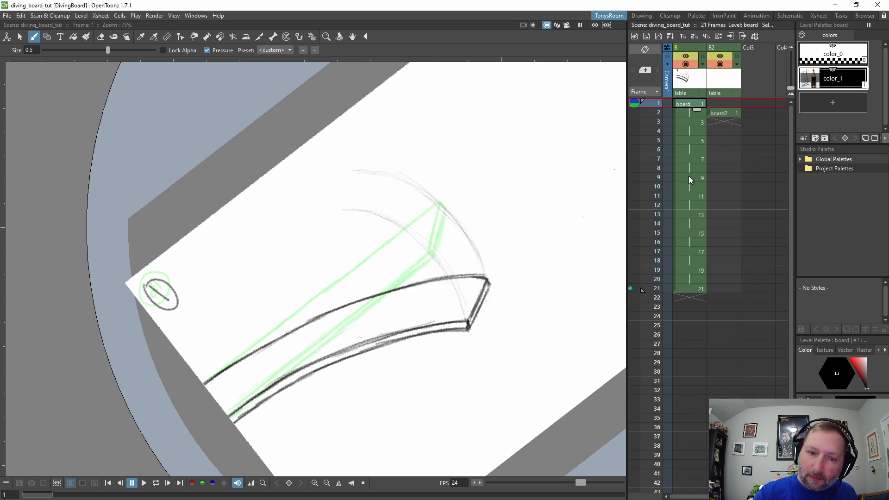
Step: Flip through the first board drawings to compare them with the fixed onion skin of frame 21
key("period")
key("comma")
key("period")
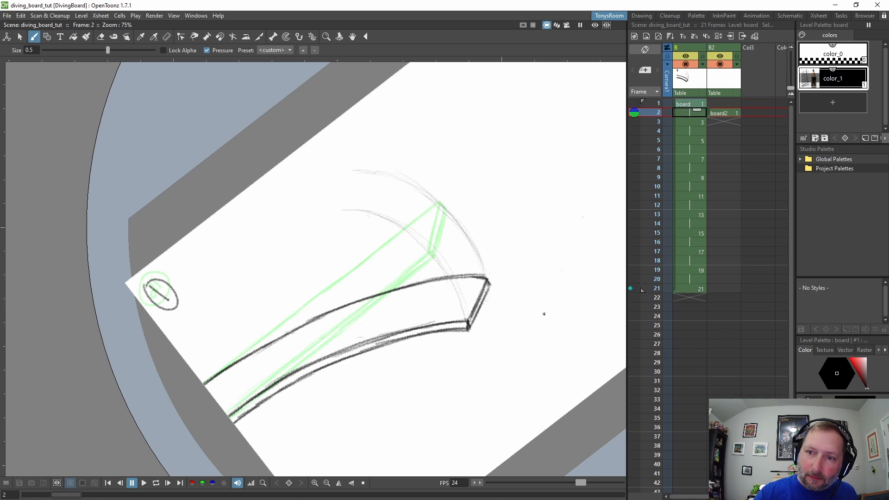
key("period")
key("period")
key("comma")
key("comma")
key("period")
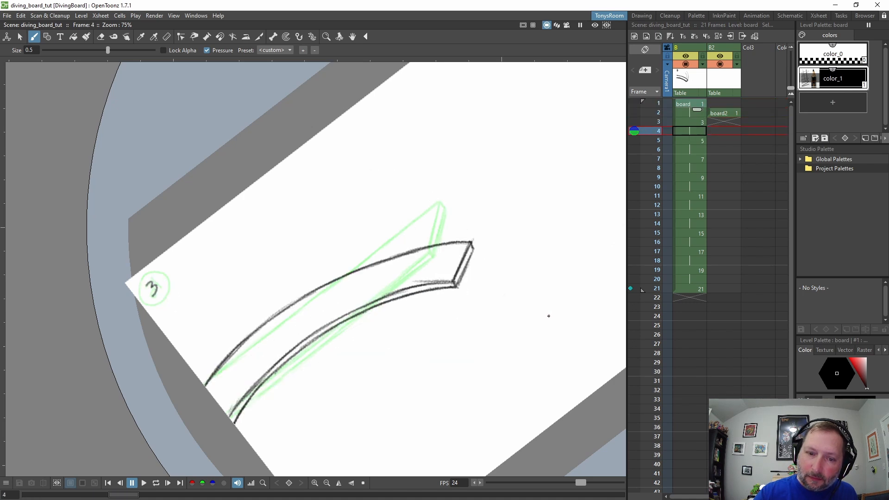
Step: Add a relative onion skin 19 frames ahead of board2's frame 2, and check how it moves from frame 21
left_click(717, 115)
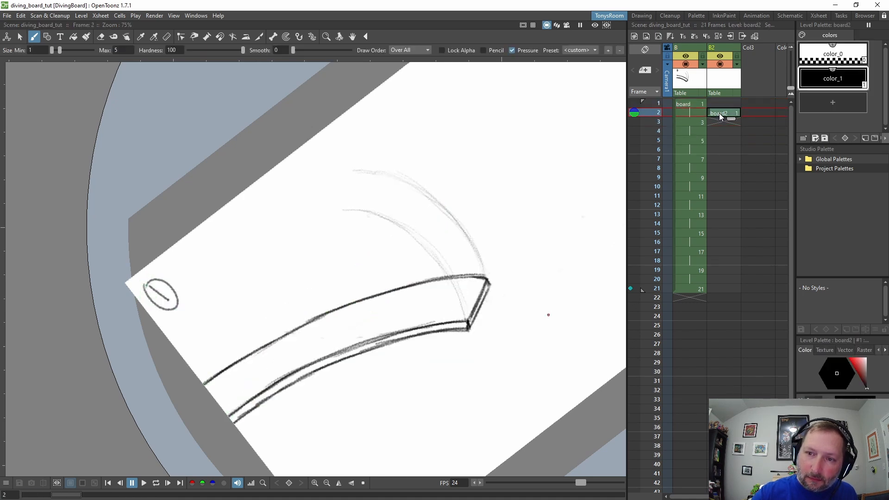
key("period")
key("comma")
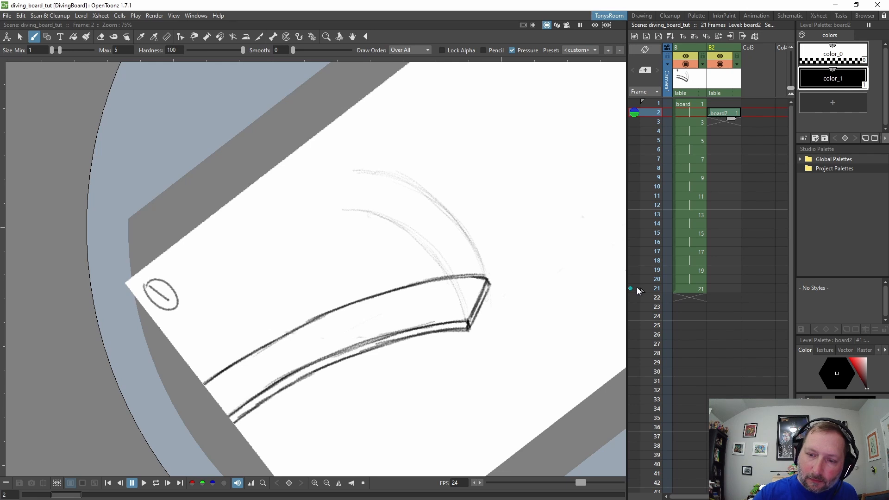
left_click(632, 287)
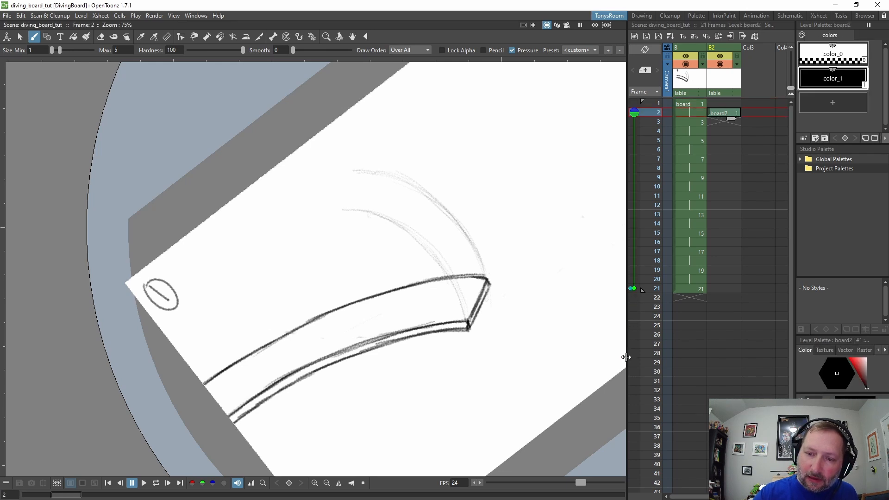
left_click(700, 288)
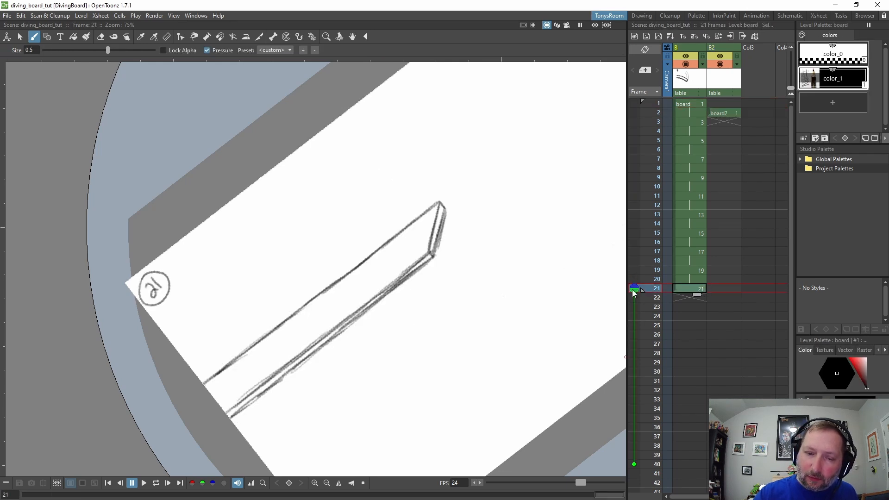
left_click(729, 121)
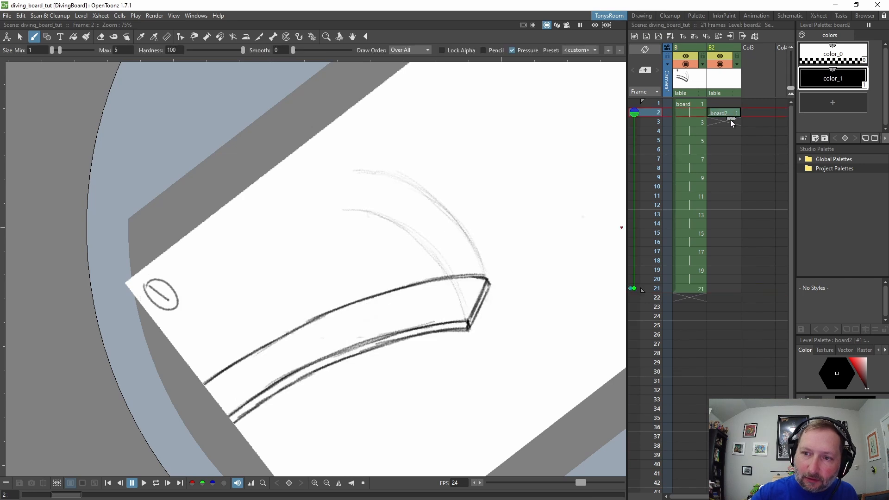
Step: Add a board2 drawing at frame 21 and paste into it the straight board copied from the board level's frame 21, without its number
left_click(724, 288)
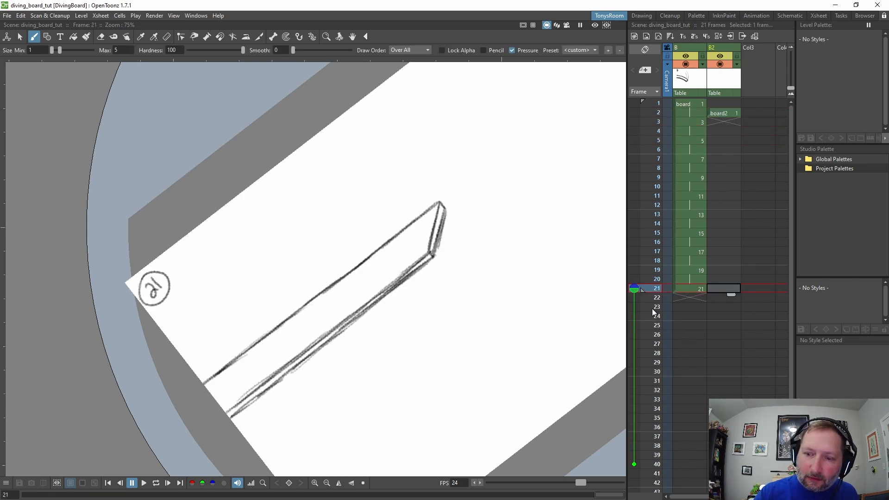
left_click(392, 338)
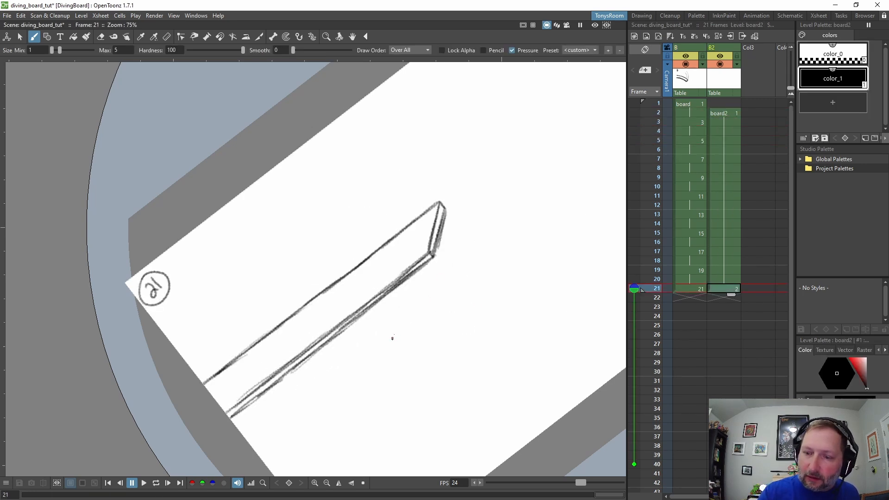
left_click(700, 287)
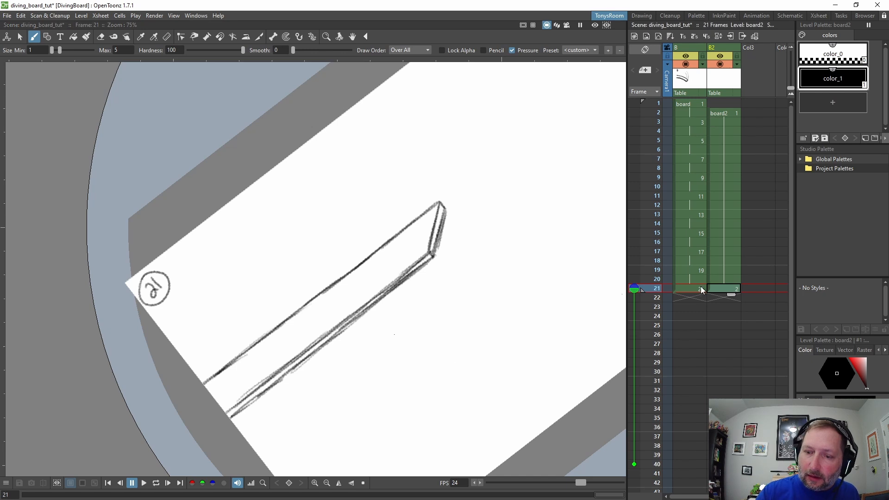
key("s")
mouse_move(457, 184)
left_mouse_down()
mouse_move(244, 453)
mouse_move(469, 173)
left_mouse_up()
left_click(21, 16)
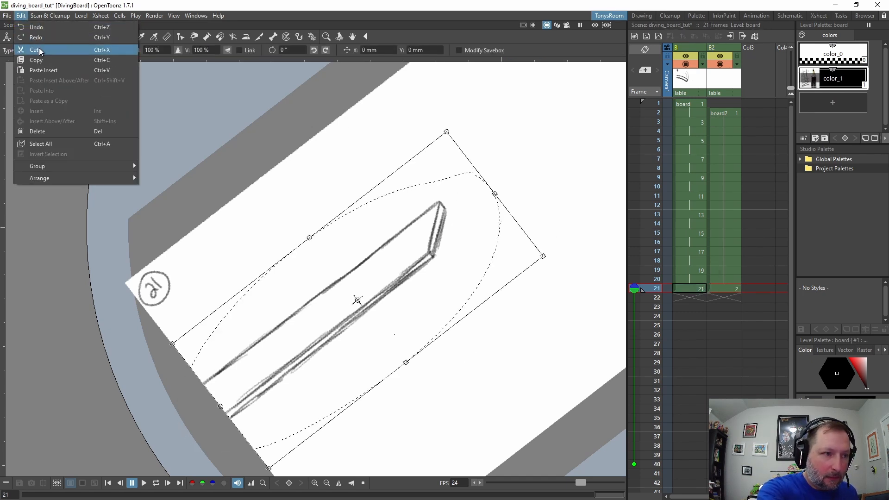
left_click(43, 62)
left_click(731, 287)
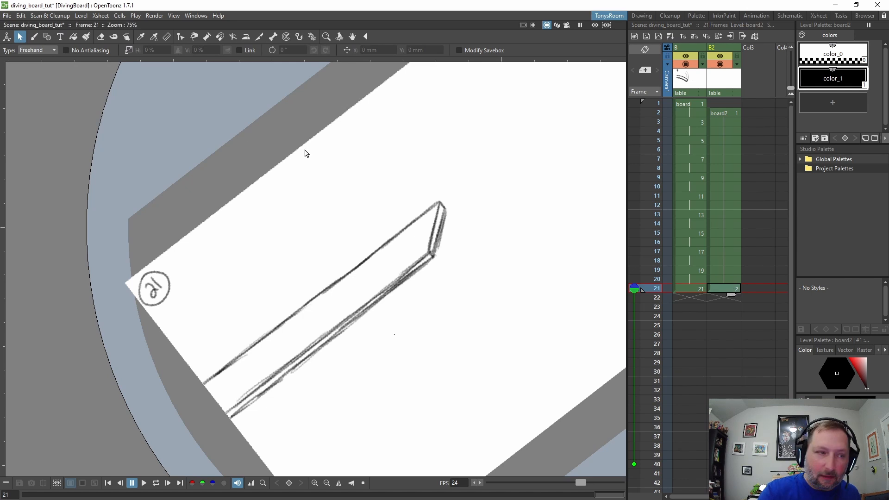
left_click(21, 16)
left_click(51, 71)
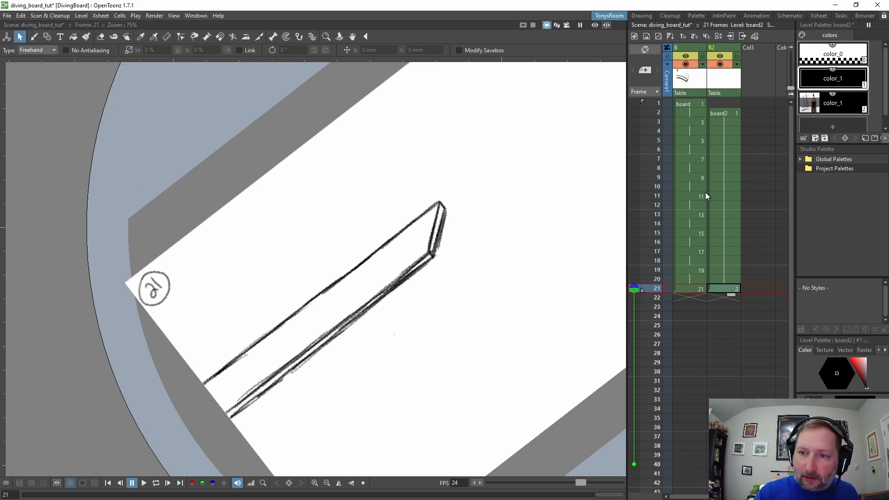
Step: Lock column B, lower its opacity to 22%, and return to board2's drawing at frame 2
left_click(730, 112)
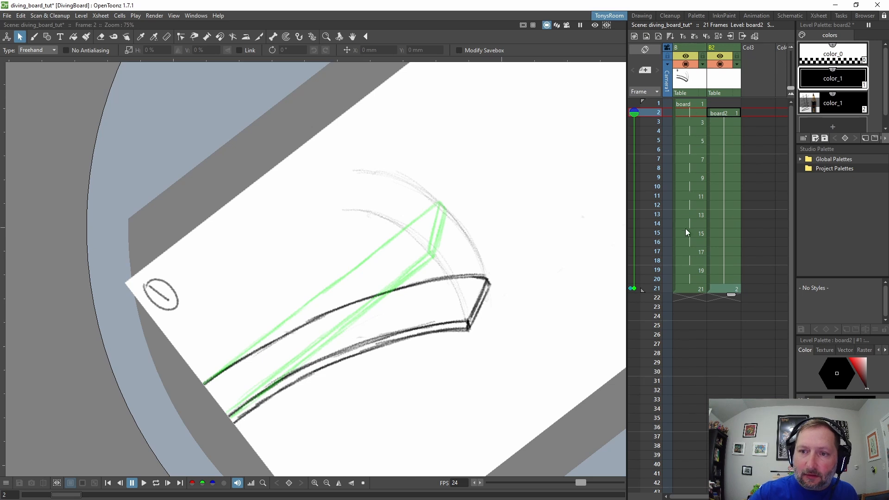
left_click(701, 55)
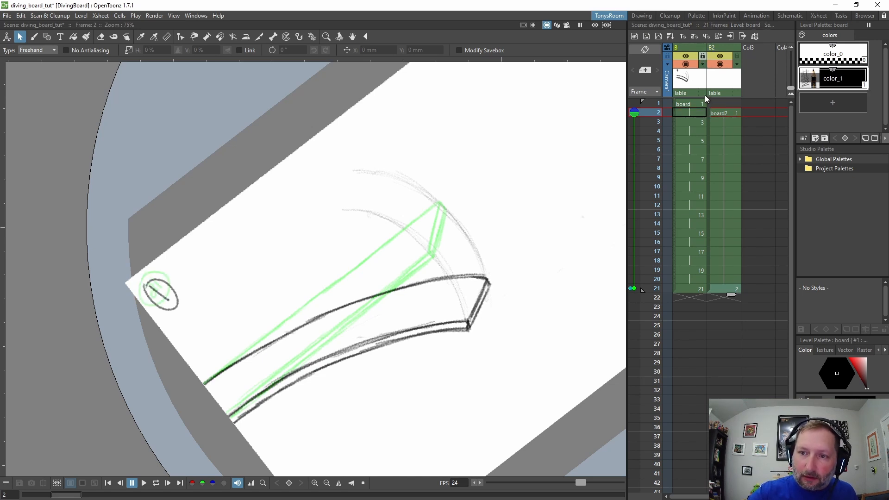
left_click(702, 64)
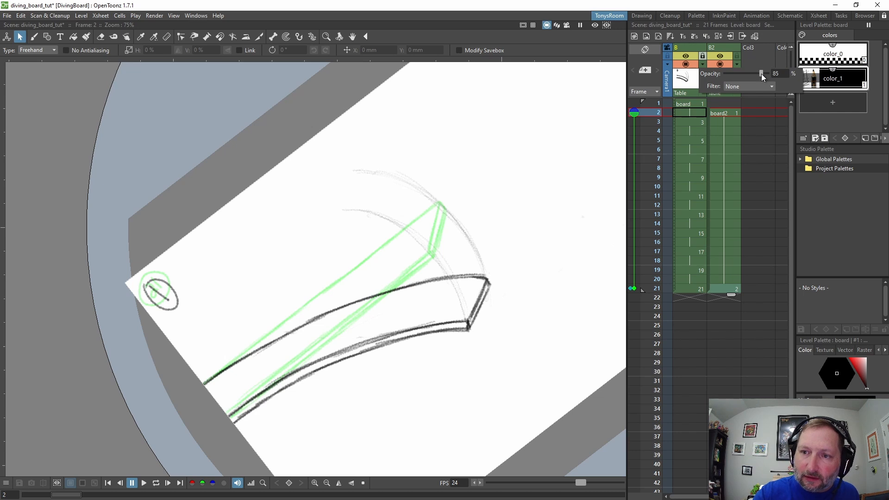
left_click_drag(744, 77, 735, 80)
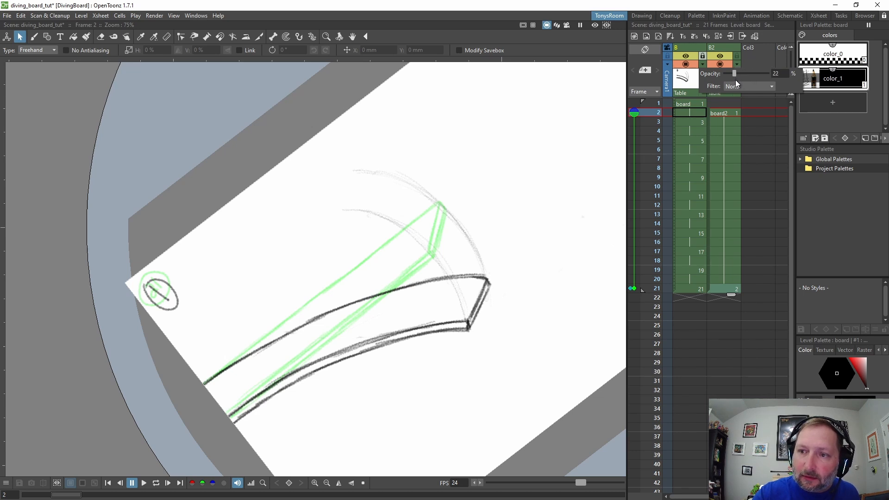
left_click(734, 113)
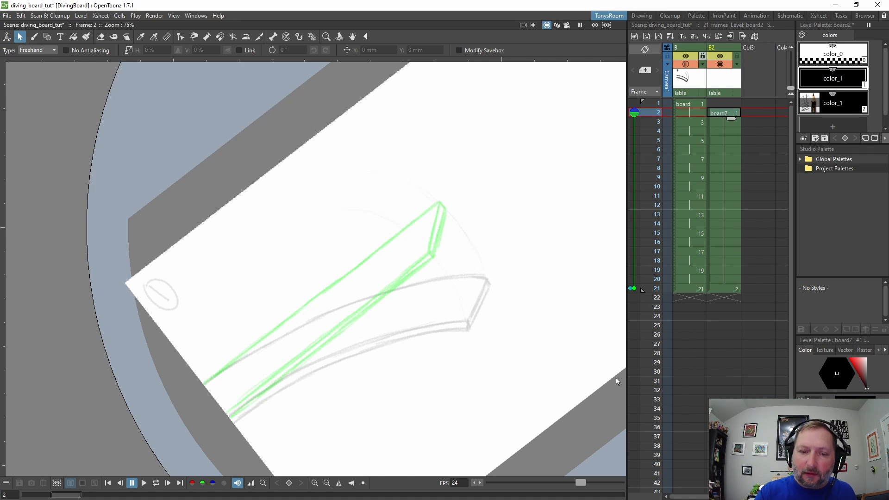
Step: Remove the relative onion skin, leave the fixed one on frame 21, and flip between board2's two drawings
left_click(729, 288)
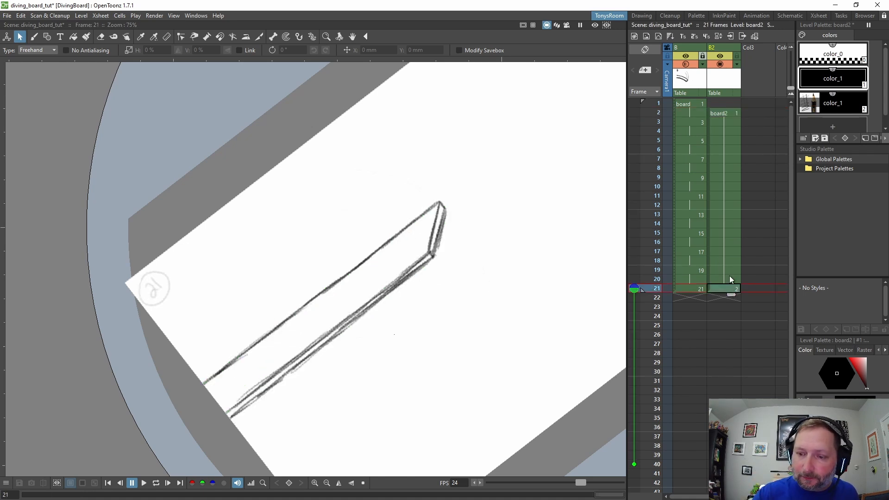
key("comma")
key("period")
key("comma")
left_click(634, 288)
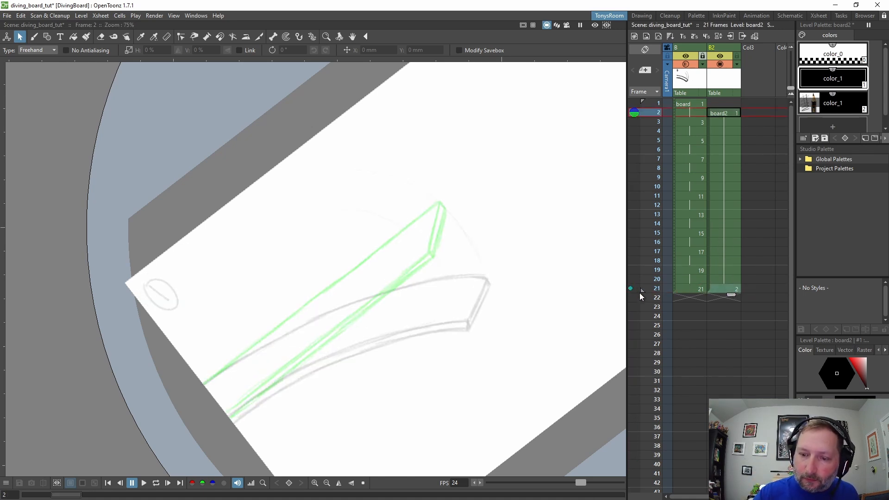
key("period")
key("comma")
Step: Rotate the canvas, choose style #2, and draw the raised board's thin tip across the ends of the guide arcs on frame 2
key("ctrl+space")
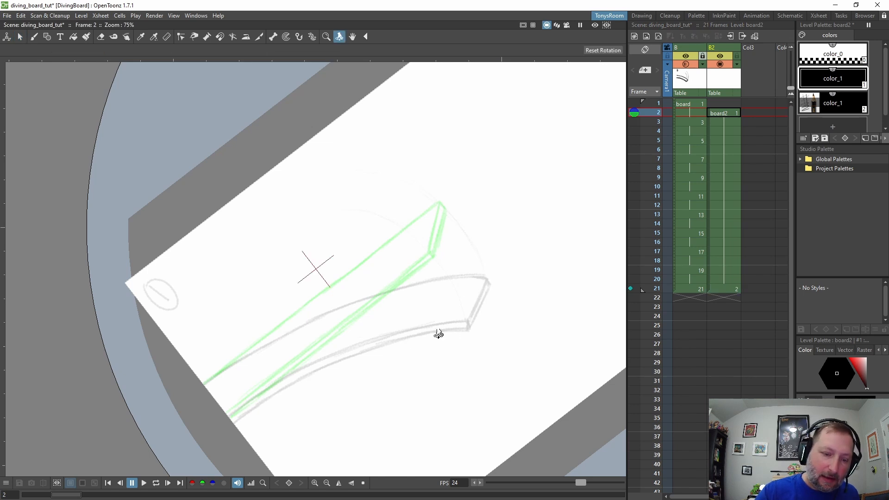
mouse_move(438, 333)
left_mouse_down()
mouse_move(398, 374)
mouse_move(327, 347)
left_mouse_up()
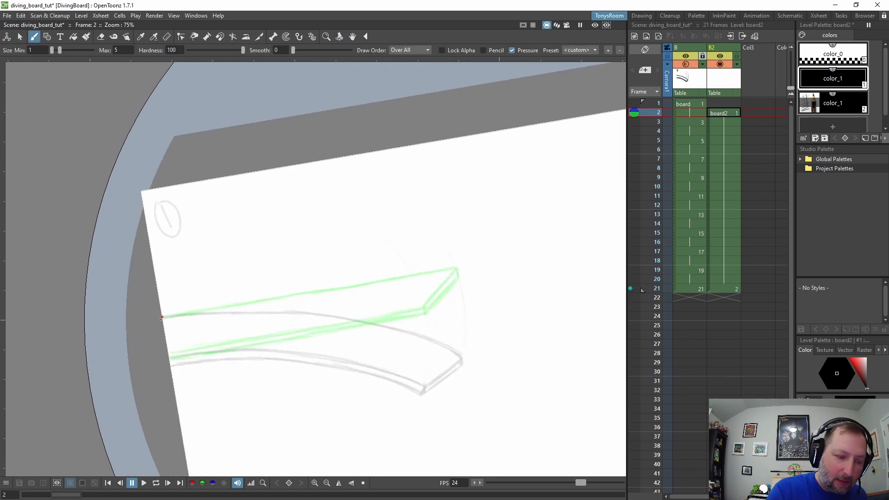
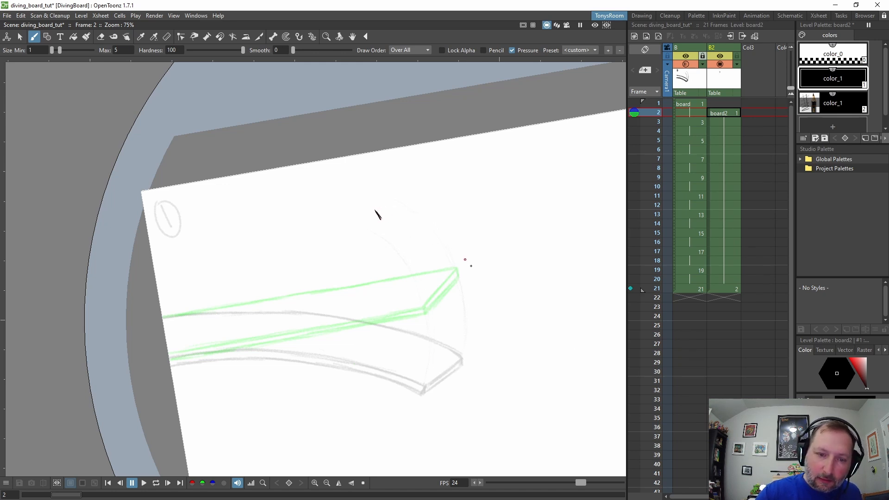
left_click(833, 103)
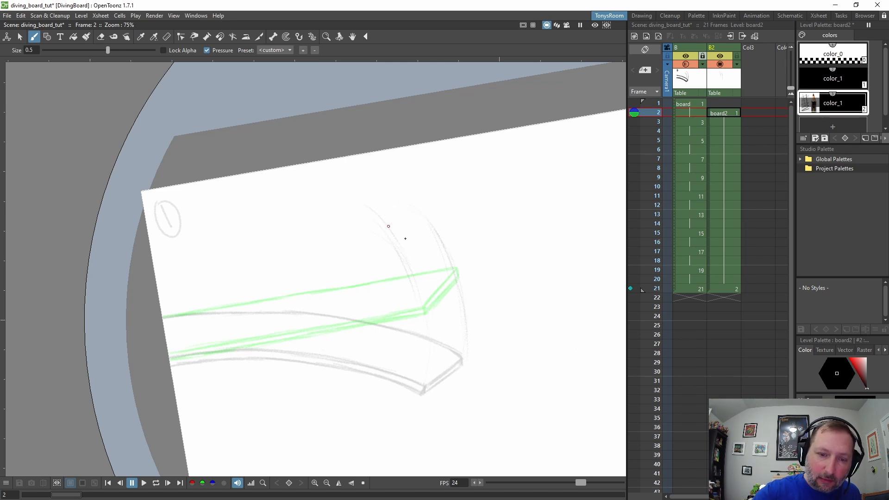
left_click_drag(374, 213, 404, 193)
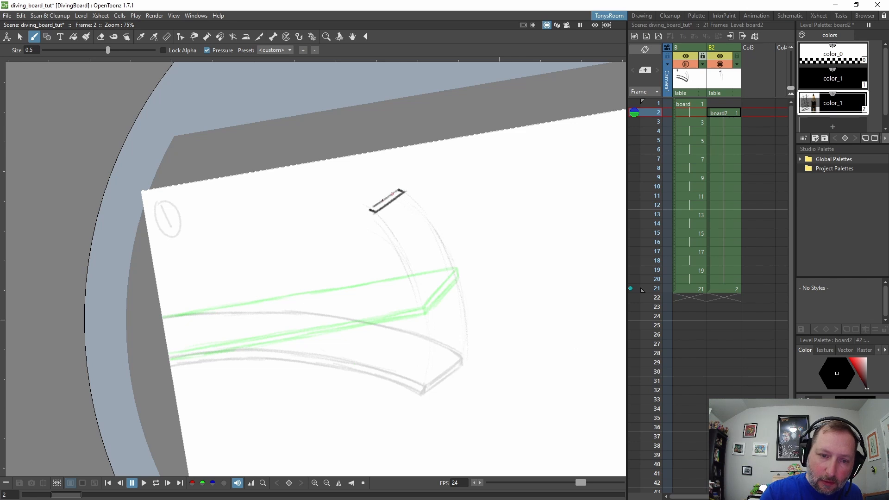
key("ctrl+space")
key("ctrl+z")
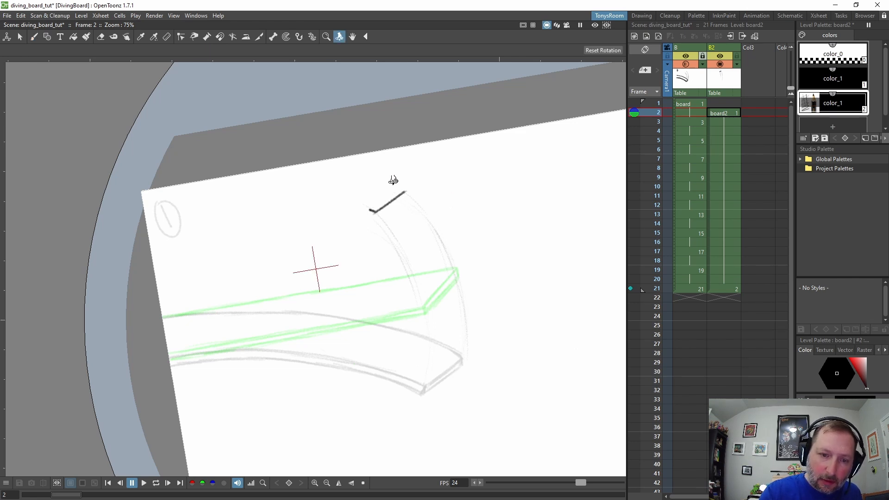
key("b")
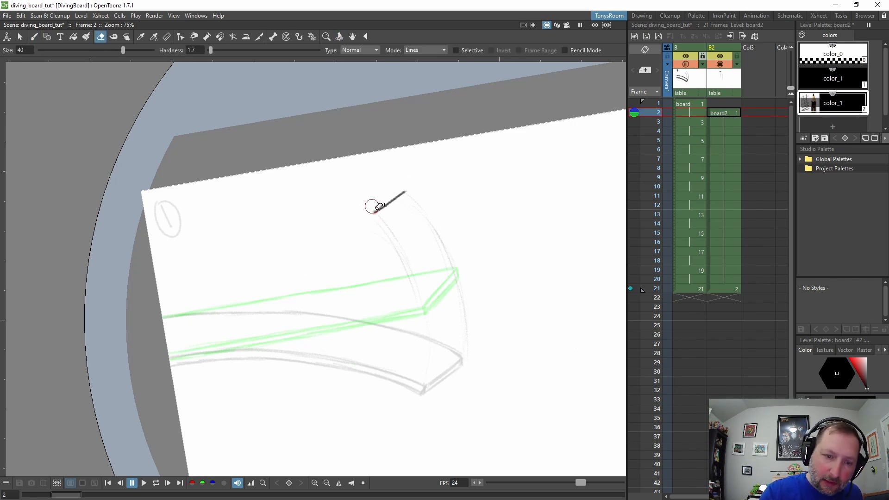
key("b")
mouse_move(401, 188)
left_mouse_down()
mouse_move(374, 207)
mouse_move(404, 188)
left_mouse_up()
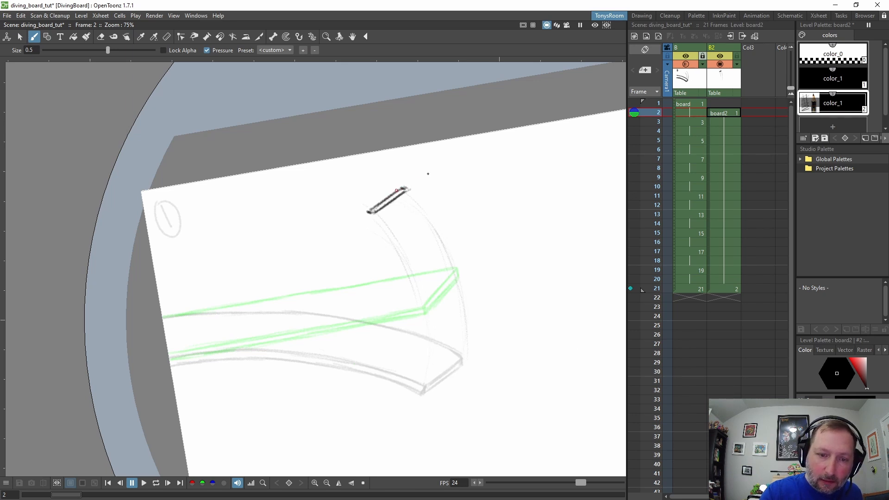
Step: Draw the upward-bent board's inner thickness edge as two parallel curves from the tip down to the base
left_click_drag(529, 234, 500, 149)
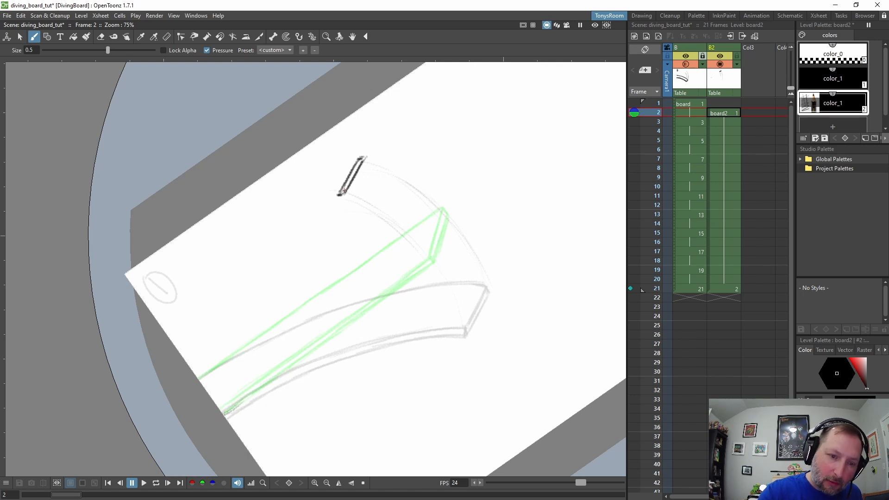
mouse_move(349, 205)
left_mouse_down()
mouse_move(347, 247)
mouse_move(315, 326)
mouse_move(218, 423)
left_mouse_up()
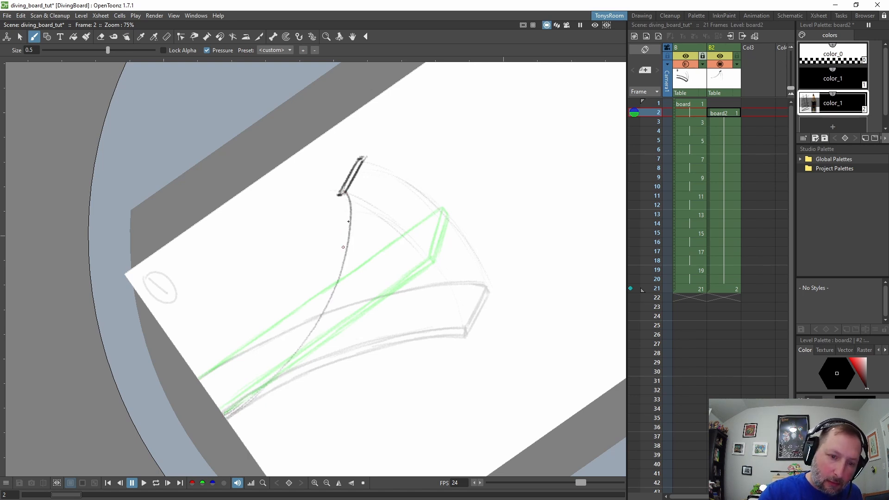
mouse_move(351, 196)
left_mouse_down()
mouse_move(350, 221)
mouse_move(339, 277)
mouse_move(308, 337)
mouse_move(226, 421)
left_mouse_up()
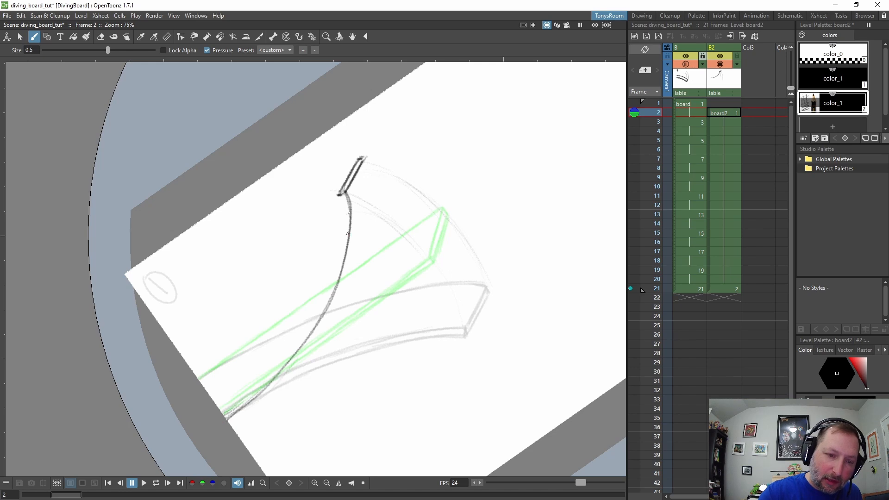
left_click_drag(347, 193, 338, 280)
left_click_drag(261, 392, 227, 418)
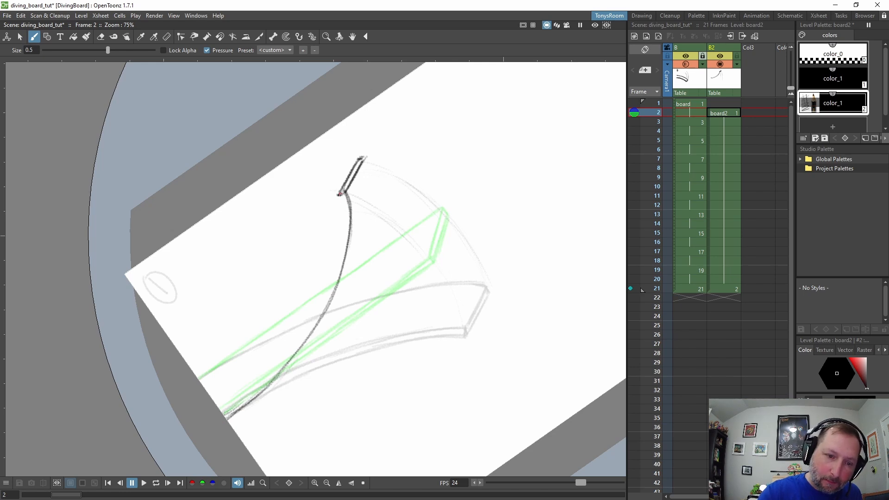
mouse_move(338, 198)
left_mouse_down()
mouse_move(332, 286)
mouse_move(415, 195)
mouse_move(217, 242)
mouse_move(256, 260)
left_mouse_up()
key("ctrl+space")
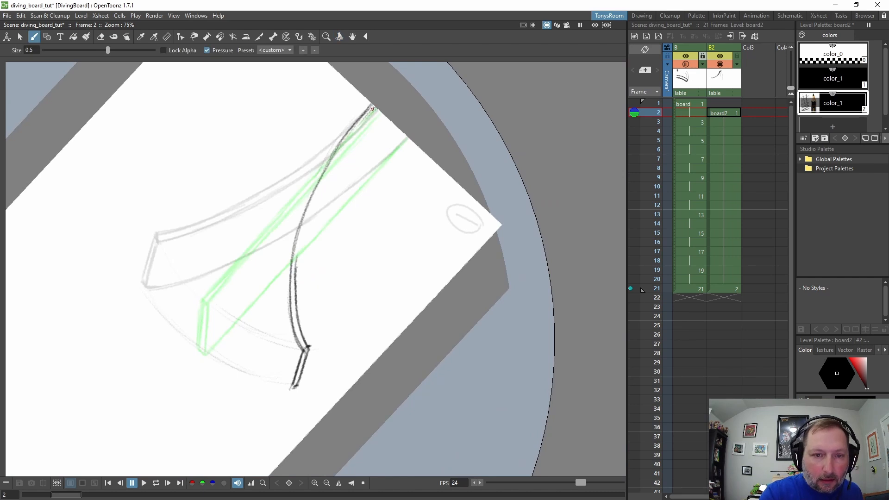
left_click_drag(347, 140, 327, 166)
mouse_move(373, 105)
left_mouse_down()
mouse_move(312, 191)
mouse_move(297, 236)
mouse_move(294, 345)
left_mouse_up()
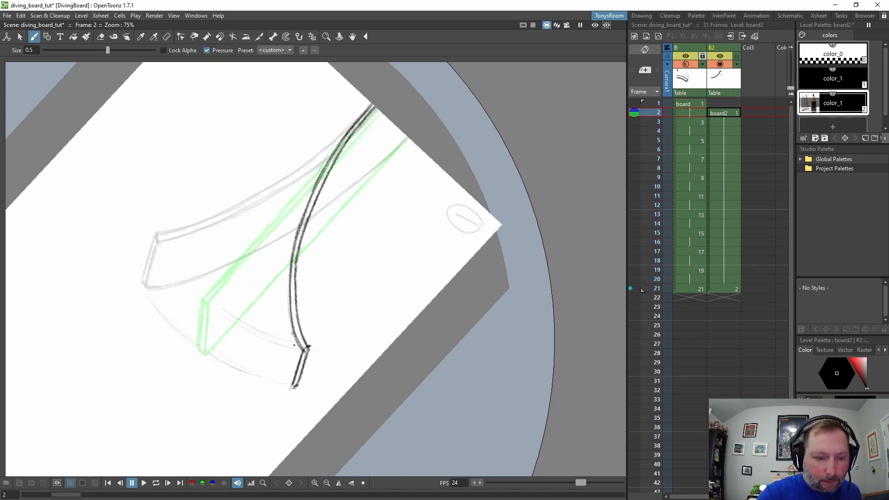
Step: Draw the board's outer curve from the base to the tip's far corner, and the opposite side edge from its base corner
mouse_move(372, 106)
left_mouse_down()
mouse_move(339, 141)
mouse_move(283, 236)
mouse_move(266, 338)
mouse_move(282, 379)
mouse_move(266, 324)
mouse_move(273, 358)
left_mouse_up()
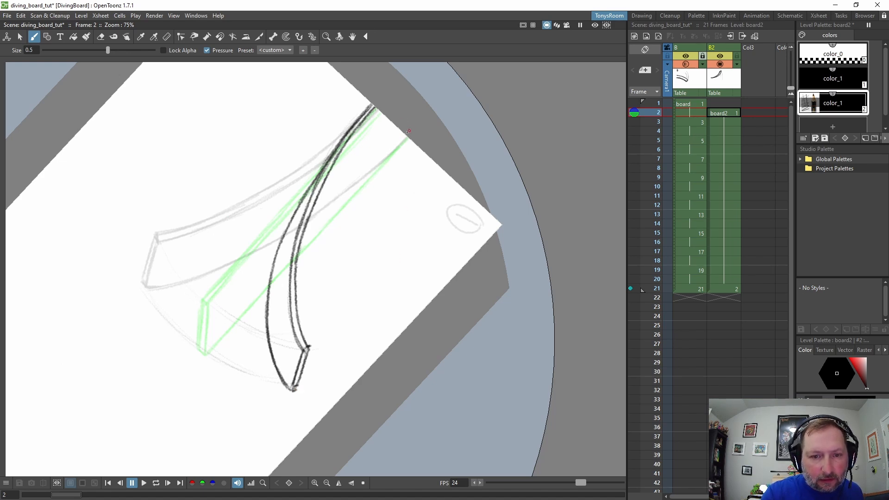
mouse_move(408, 132)
left_mouse_down()
mouse_move(330, 217)
mouse_move(294, 282)
mouse_move(319, 232)
left_mouse_up()
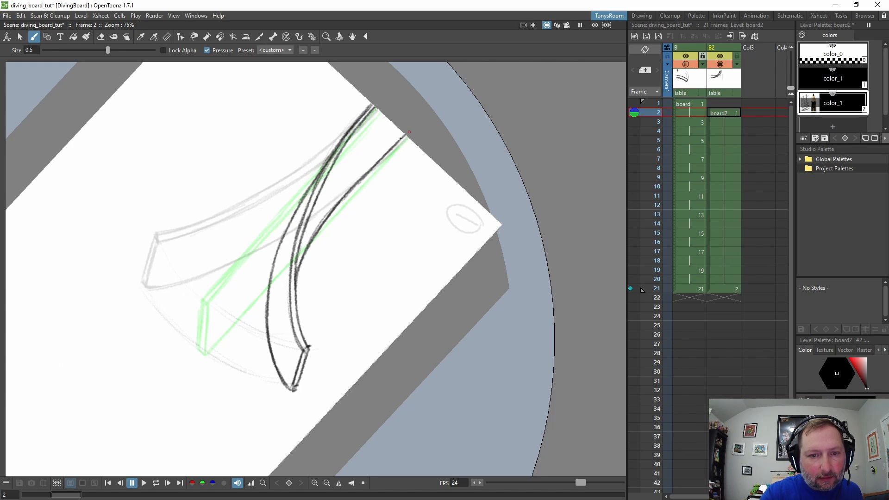
mouse_move(405, 135)
left_mouse_down()
mouse_move(361, 181)
mouse_move(378, 163)
left_mouse_up()
Step: Rotate and reposition the canvas, and flip between board2's frames 2 and 21 to compare the bent and straight boards
key("ctrl+space")
mouse_move(482, 210)
left_mouse_down()
mouse_move(292, 143)
mouse_move(285, 175)
left_mouse_up()
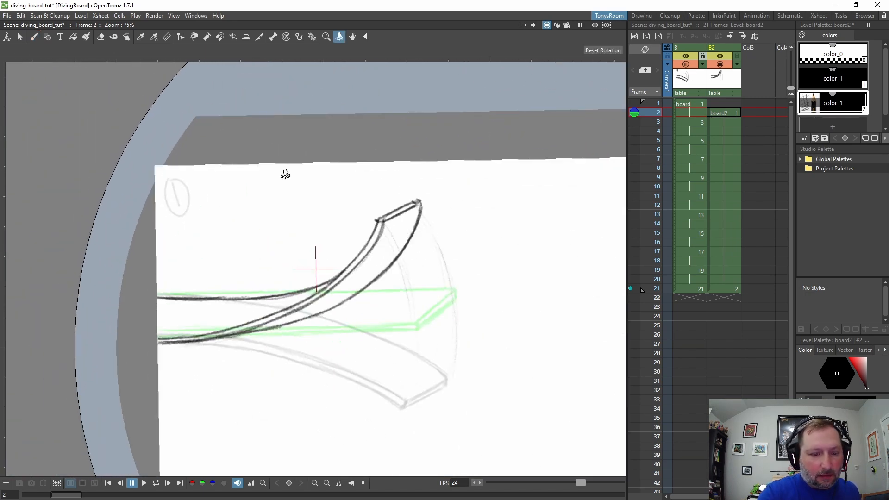
left_click_drag(498, 258, 483, 202)
key("space")
left_click_drag(416, 285, 459, 236)
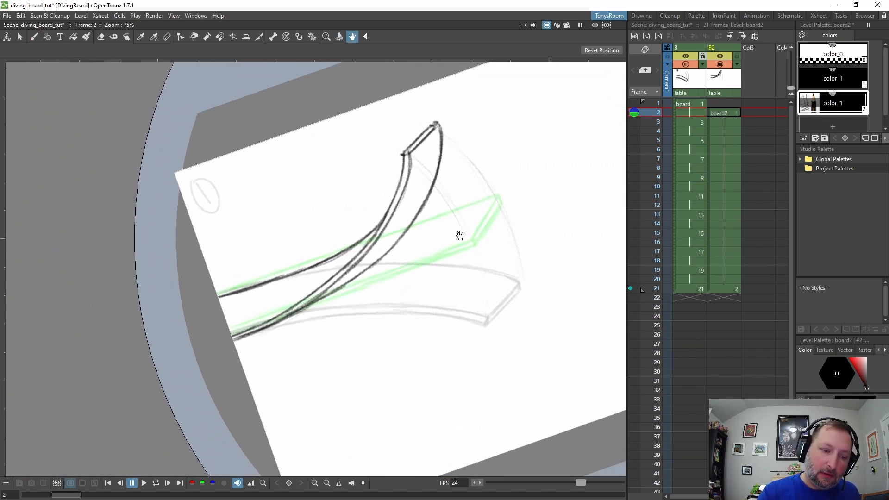
key("period")
key("comma")
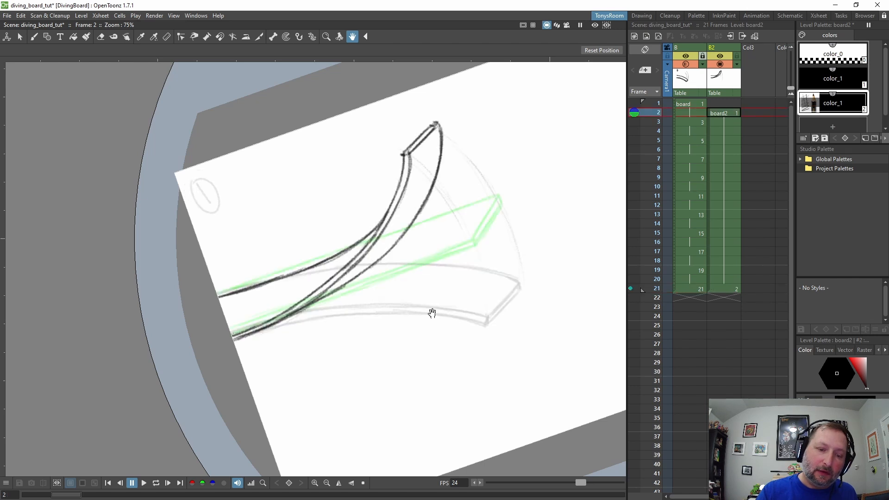
key("period")
key("comma")
key("period")
key("comma")
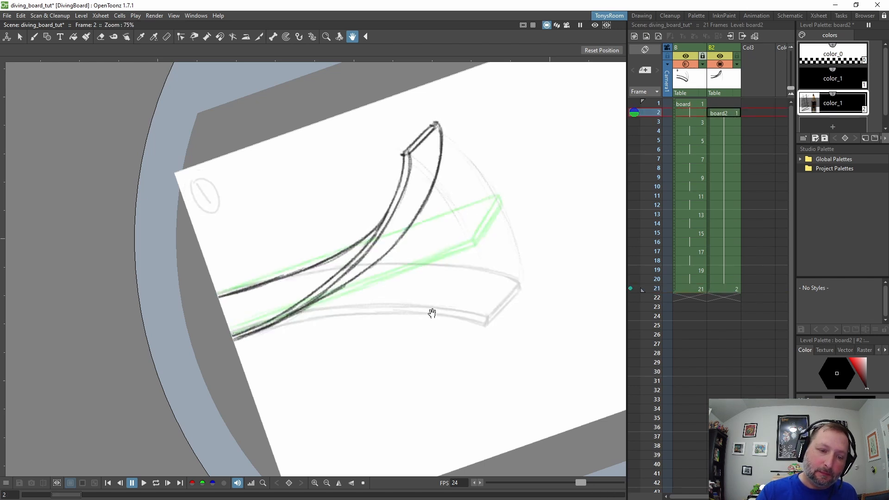
Step: Erase the base end of the board's lower edge lines and redraw them to align with the straight board's onion skin
key("a")
left_click_drag(234, 337, 292, 319)
key("b")
left_click_drag(230, 332, 287, 307)
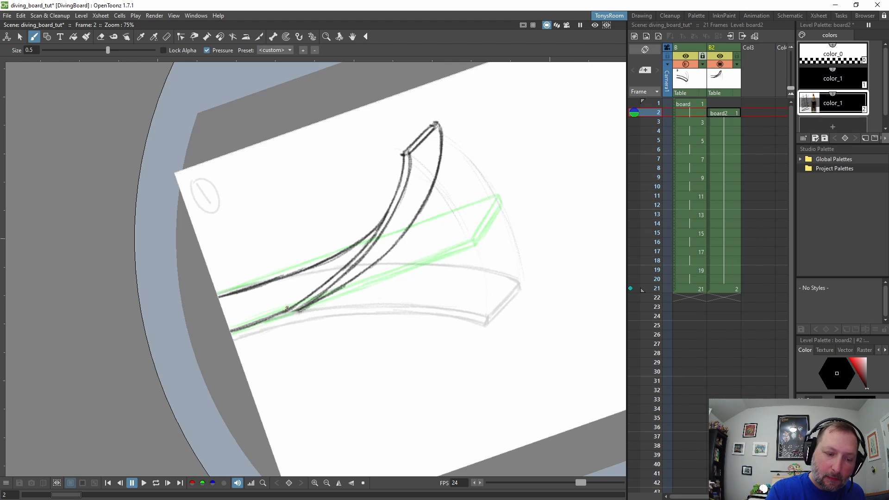
mouse_move(234, 336)
left_mouse_down()
mouse_move(306, 303)
mouse_move(296, 299)
mouse_move(237, 332)
mouse_move(303, 305)
left_mouse_up()
key("ctrl+space")
mouse_move(519, 283)
left_mouse_down()
mouse_move(520, 248)
mouse_move(510, 292)
left_mouse_up()
key("space")
left_click(726, 114)
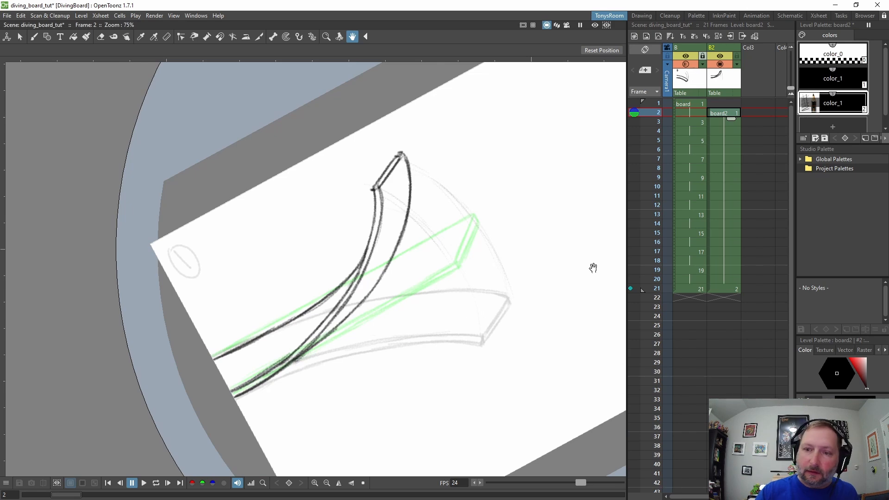
Step: Create a blank board2 drawing on frame 4 and write the frame number 4 in the canvas corner with the brush
key("Down")
key("Down")
key("b")
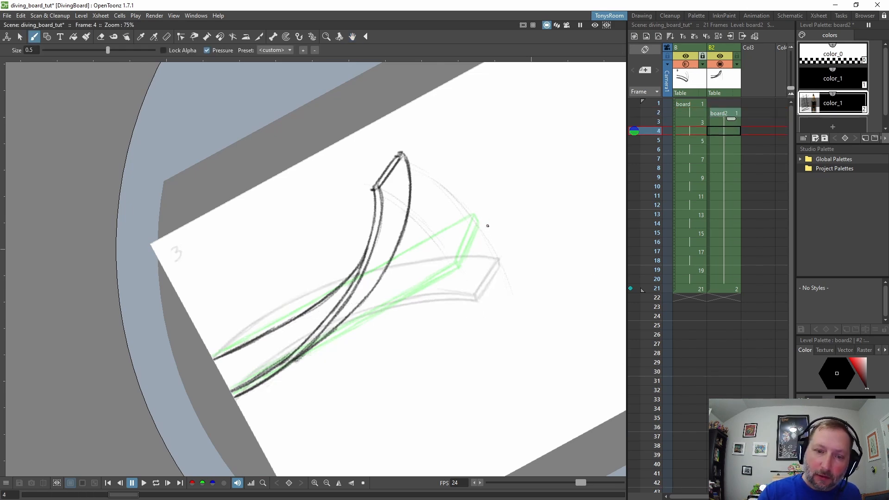
key("alt+d")
left_click_drag(173, 247, 181, 252)
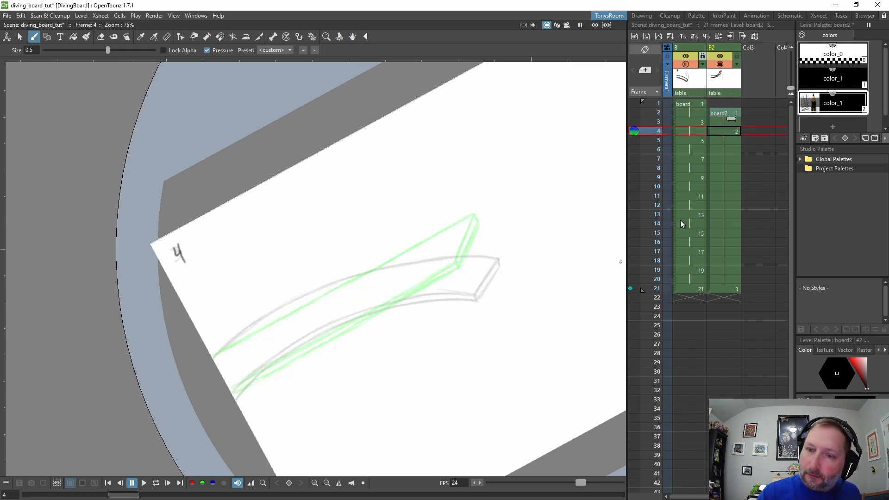
Step: Try a relative onion skin two frames back instead of the fixed one on frame 21, flipping through the frames
left_click(631, 288)
left_click(634, 112)
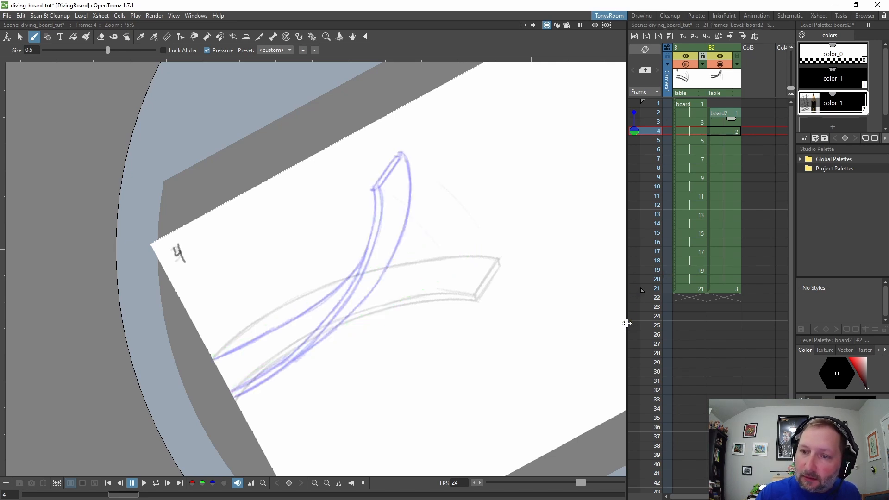
key("comma")
key("comma")
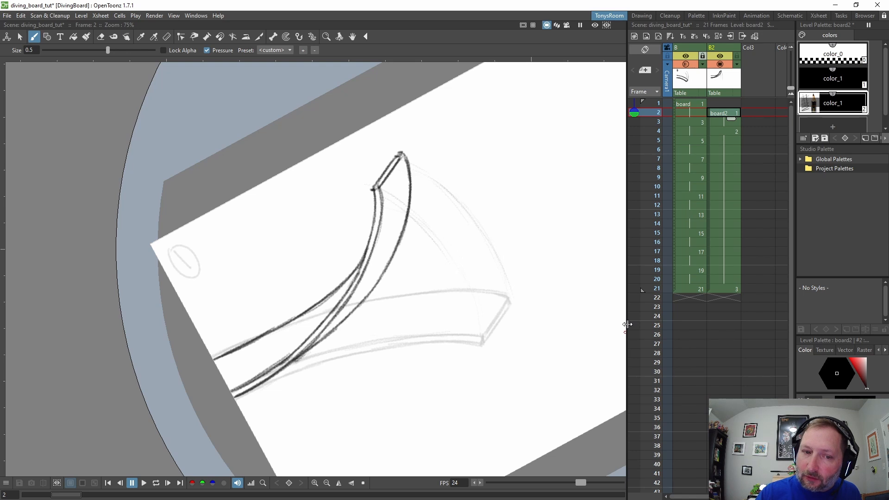
key("period")
key("period")
key("period")
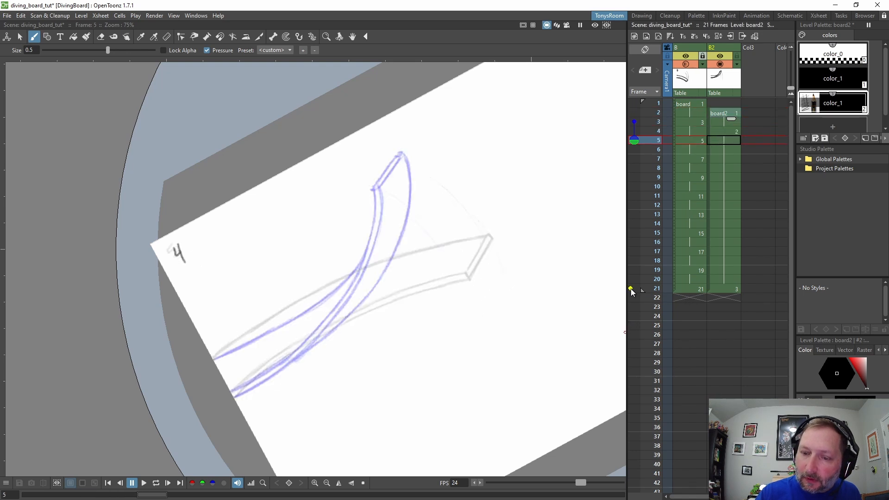
Step: Restore the fixed onion skin on frame 21, flip between the drawings, and remove the relative onion skin
left_click(631, 288)
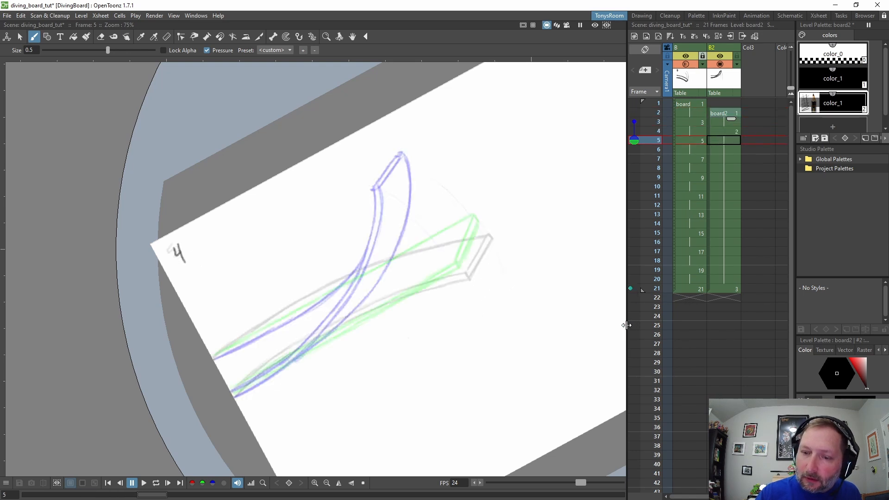
key("alt+period")
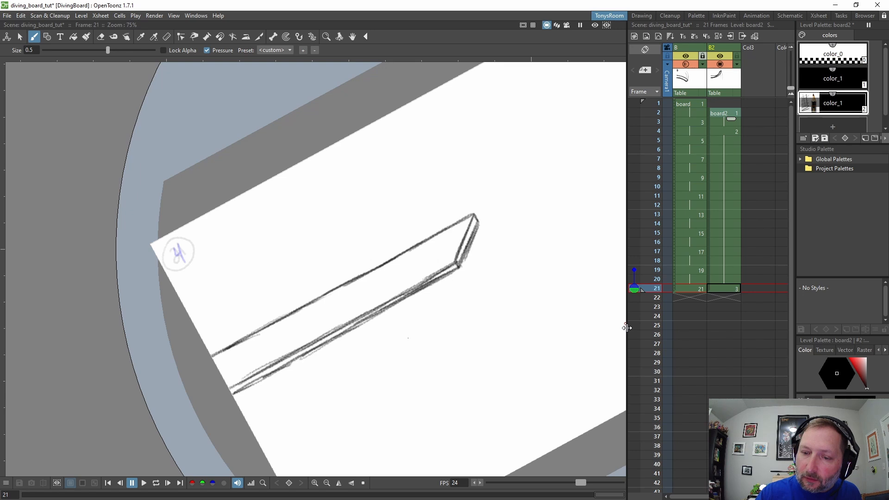
key("comma")
key("comma")
key("period")
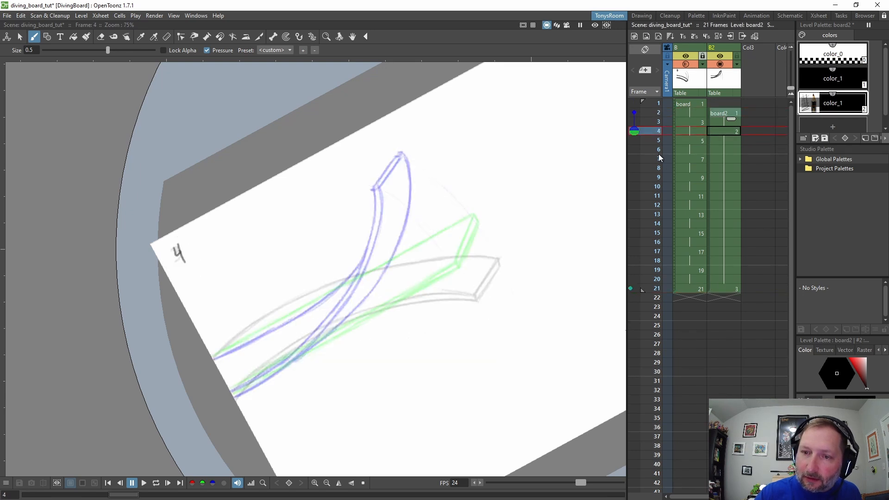
left_click(633, 113)
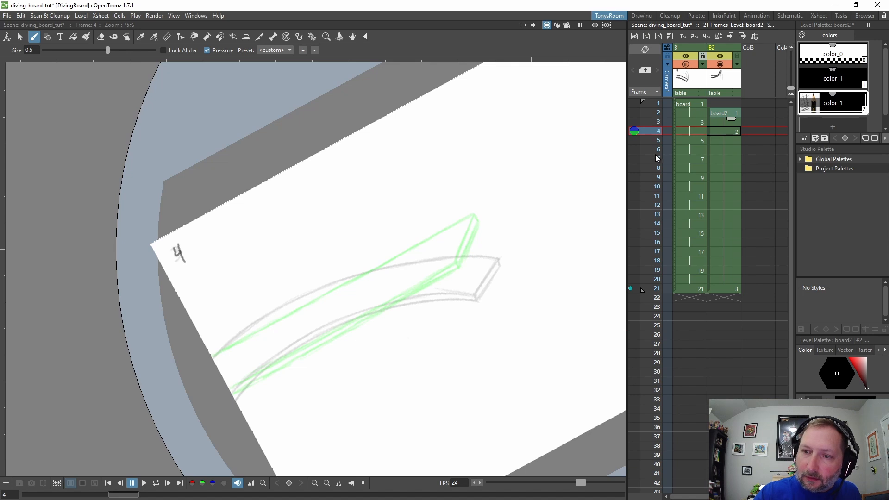
Step: Set a fixed onion skin on frame 2 and flip between board2's drawings to check the overlay on frame 4
key("shift+period")
key("shift+period")
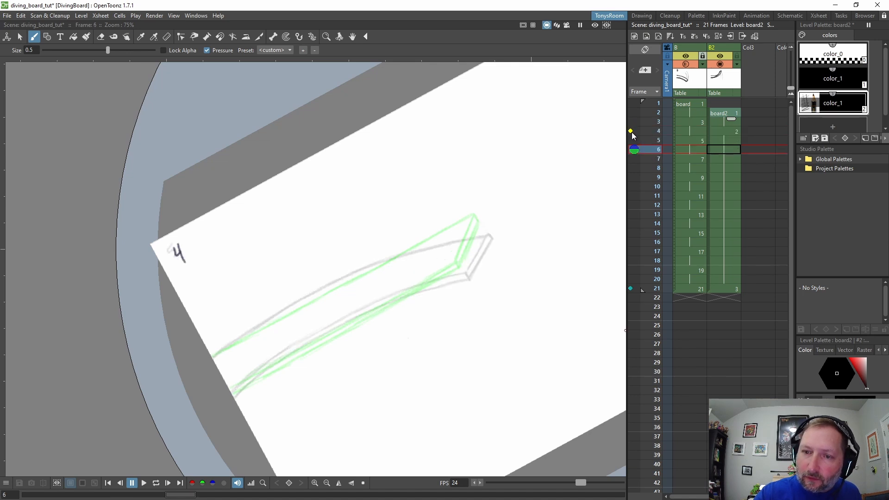
left_click(729, 131)
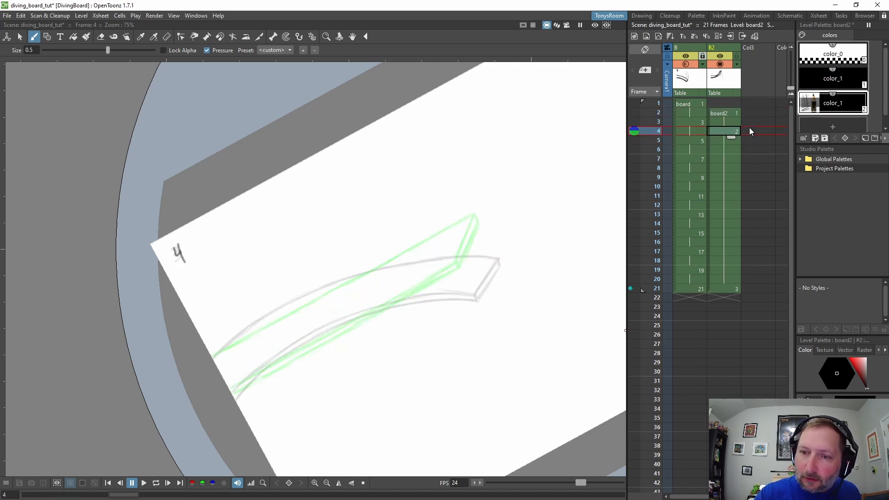
key("comma")
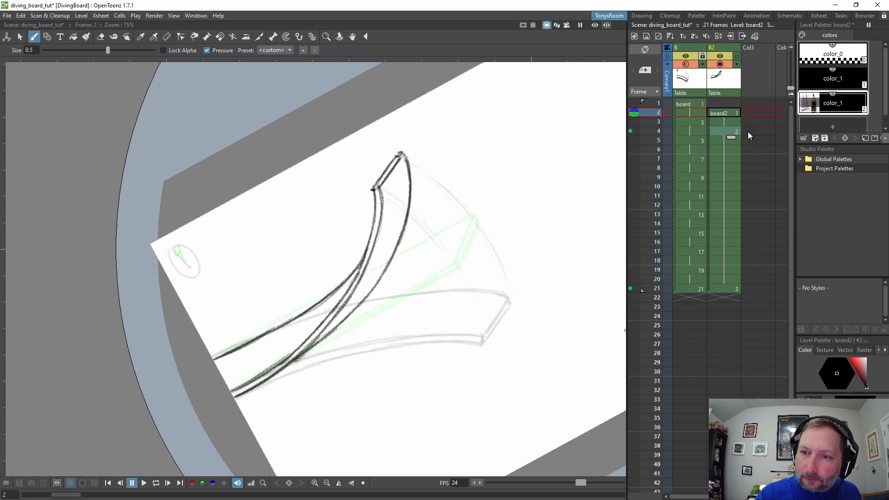
key("period")
left_click(629, 112)
key("comma")
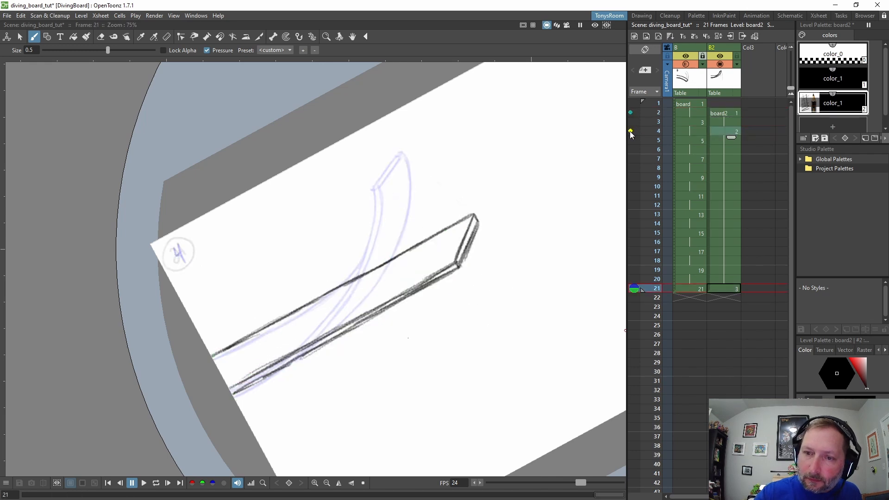
key("period")
key("comma")
key("period")
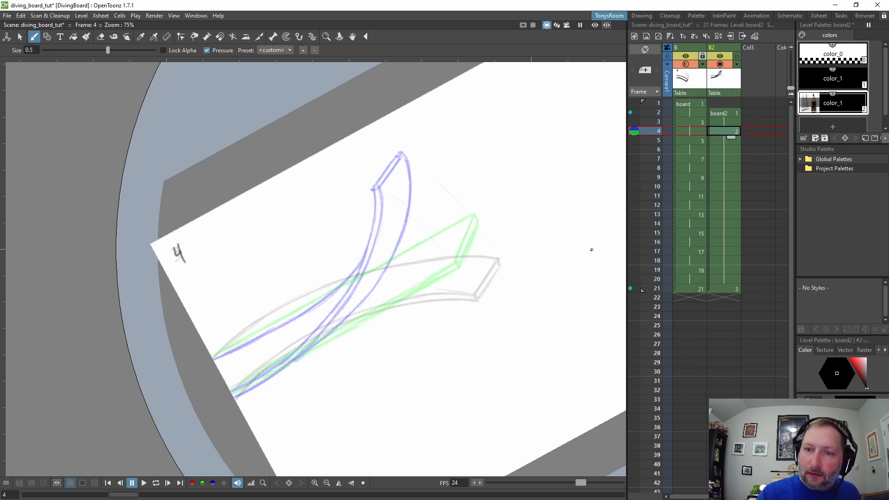
Step: Hide the first board column B and flip between board2's frames 2 and 4 to compare the poses
left_click(686, 64)
left_click(686, 57)
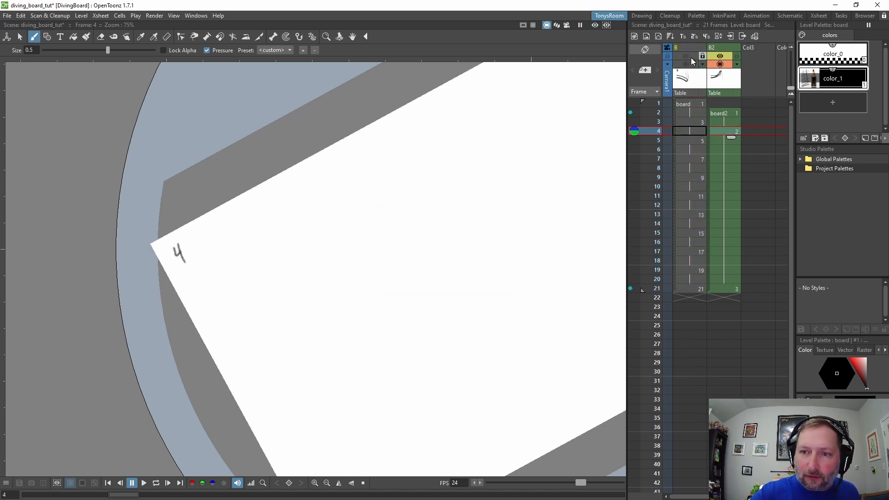
left_click(727, 113)
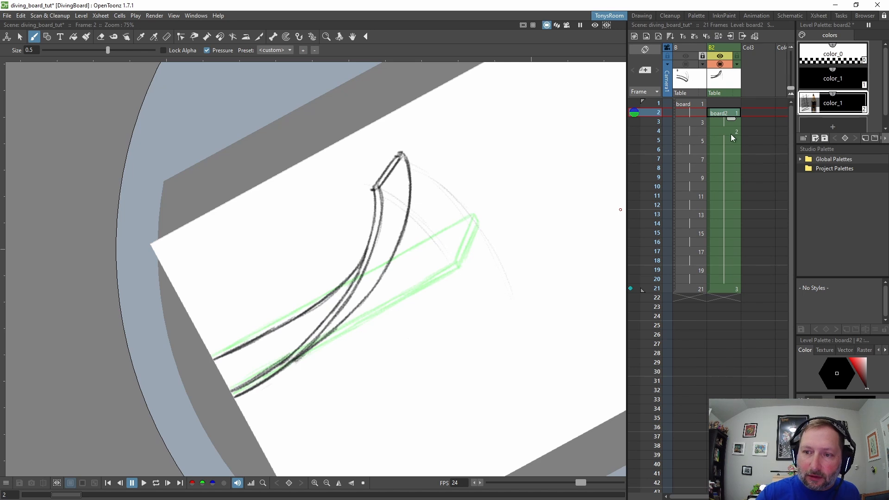
key("period")
key("comma")
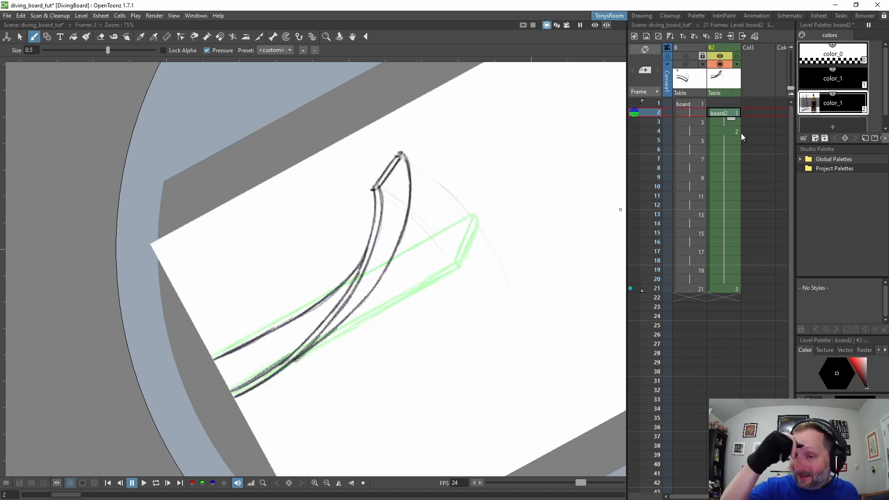
Step: Draw the board's tip end on frame 4 along the guide arcs, between the bent and straight onion-skinned tips
left_click(739, 132)
key("ctrl+space")
mouse_move(512, 290)
left_mouse_down()
mouse_move(453, 316)
mouse_move(419, 241)
left_mouse_up()
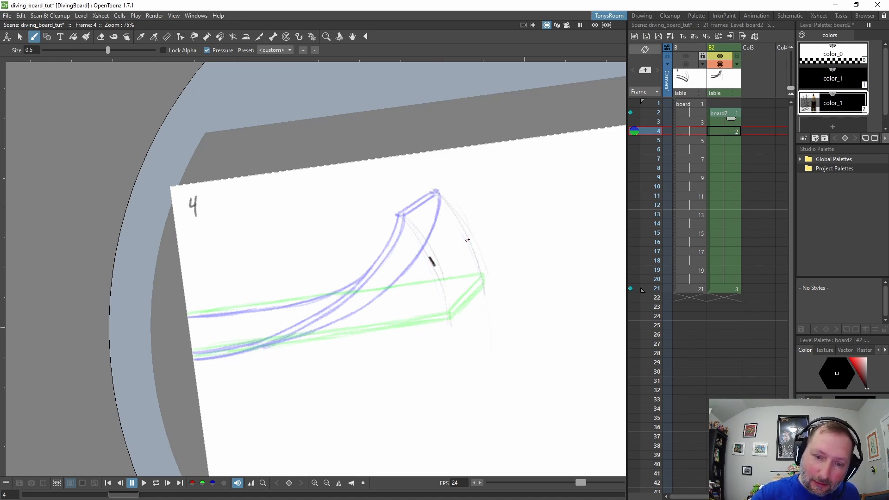
mouse_move(472, 238)
left_mouse_down()
mouse_move(435, 264)
mouse_move(466, 233)
mouse_move(431, 258)
left_mouse_up()
key("ctrl+space")
mouse_move(518, 243)
left_mouse_down()
mouse_move(434, 161)
mouse_move(378, 274)
mouse_move(324, 343)
mouse_move(259, 402)
left_mouse_up()
key("ctrl+z")
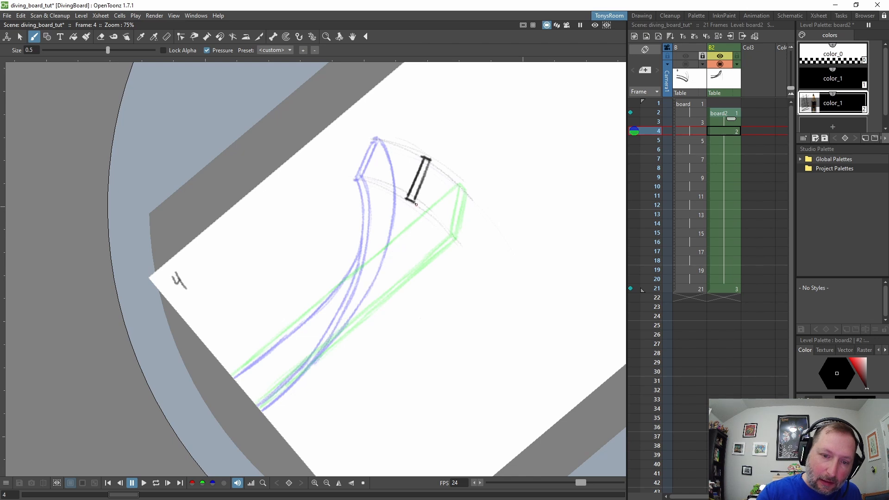
Step: Draw frame 4's lower thickness edge as two parallel curves running between the board's tip and base
mouse_move(408, 221)
left_mouse_down()
mouse_move(346, 324)
mouse_move(259, 408)
left_mouse_up()
mouse_move(412, 198)
left_mouse_down()
mouse_move(395, 252)
mouse_move(405, 199)
mouse_move(400, 222)
left_mouse_up()
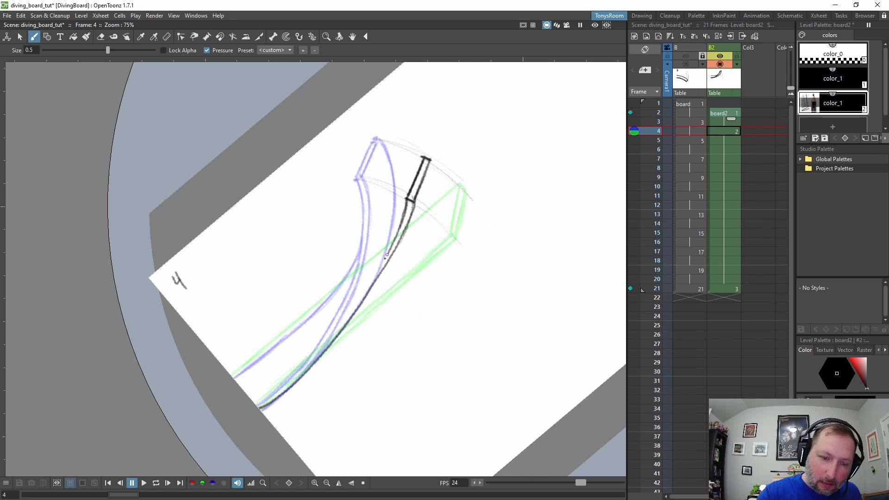
mouse_move(386, 255)
left_mouse_down()
mouse_move(295, 379)
mouse_move(246, 409)
mouse_move(316, 357)
left_mouse_up()
mouse_move(257, 403)
left_mouse_down()
mouse_move(327, 344)
mouse_move(404, 206)
mouse_move(378, 266)
left_mouse_up()
mouse_move(412, 211)
left_mouse_down()
mouse_move(316, 363)
mouse_move(261, 409)
mouse_move(323, 357)
left_mouse_up()
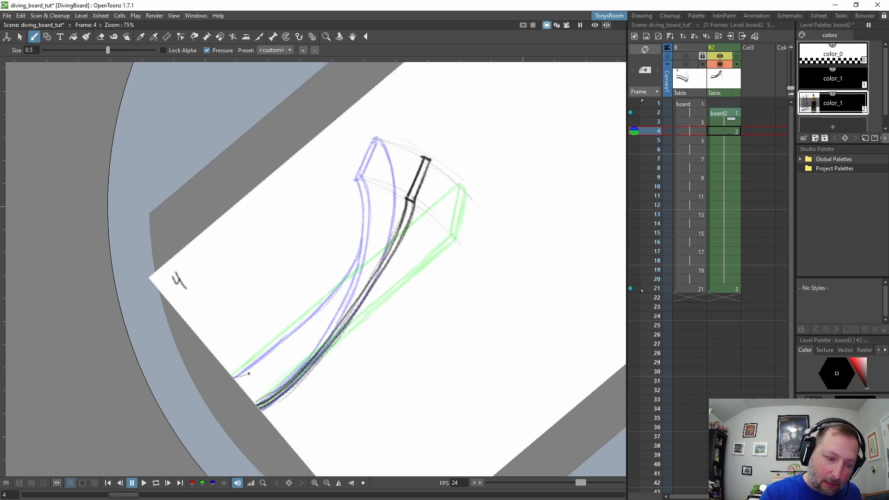
Step: Draw the board's opposite side edge on frame 4 as a curve from the base corner to the tip
left_click_drag(232, 376, 290, 342)
left_click_drag(251, 365, 347, 285)
left_click_drag(321, 305, 407, 200)
mouse_move(385, 238)
left_mouse_down()
mouse_move(316, 309)
mouse_move(407, 199)
mouse_move(384, 241)
mouse_move(259, 359)
left_mouse_up()
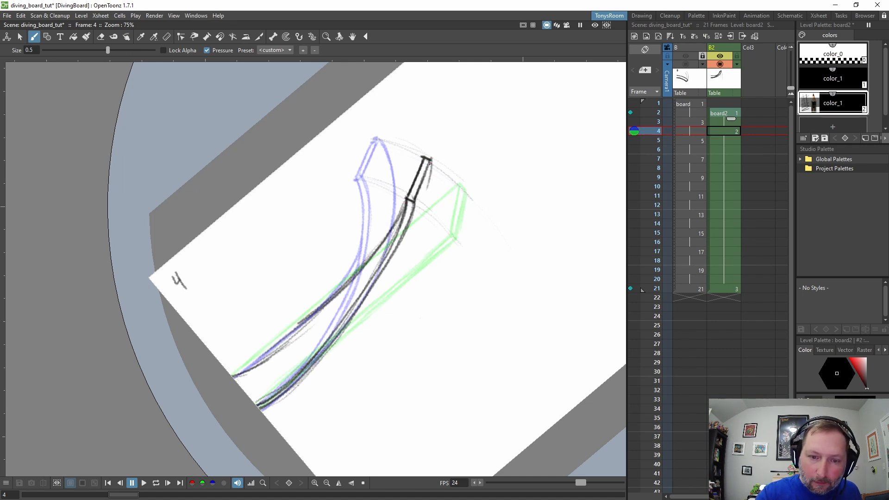
Step: Draw the board's outer curve from the tip's far corner into the lower edge, and darken the neighbouring thickness line
mouse_move(429, 163)
left_mouse_down()
mouse_move(401, 247)
mouse_move(335, 339)
left_mouse_up()
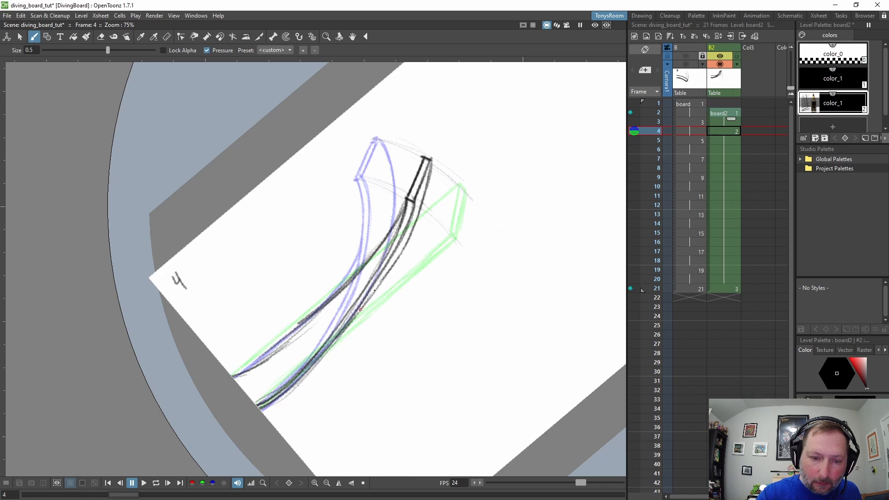
left_click_drag(374, 290, 406, 237)
mouse_move(429, 162)
left_mouse_down()
mouse_move(411, 233)
mouse_move(351, 319)
left_mouse_up()
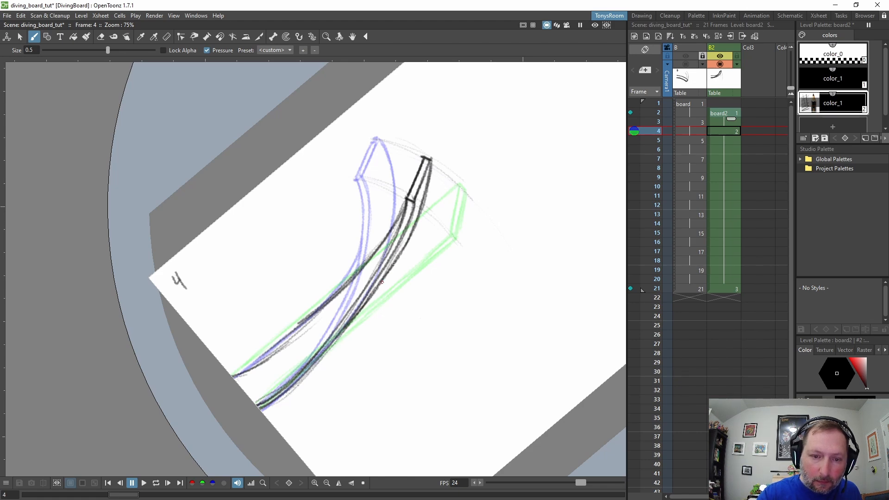
left_click_drag(382, 281, 419, 202)
mouse_move(427, 163)
left_mouse_down()
mouse_move(409, 221)
mouse_move(359, 297)
left_mouse_up()
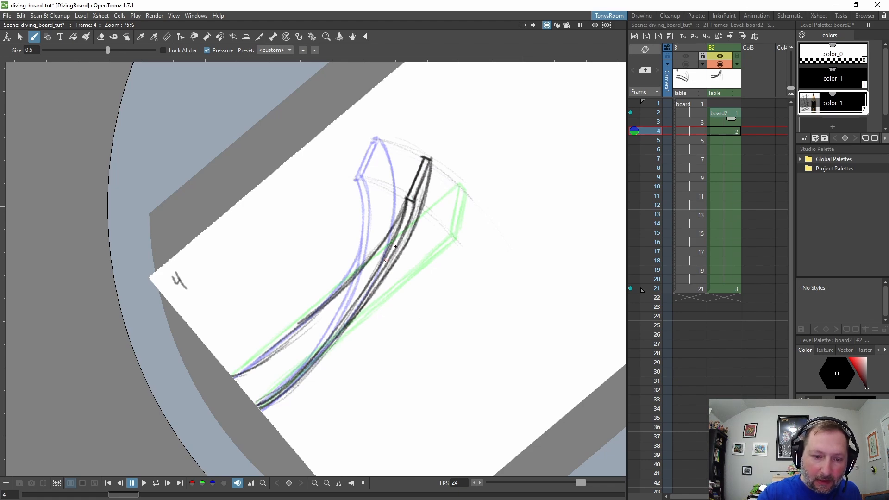
left_click_drag(395, 247, 316, 362)
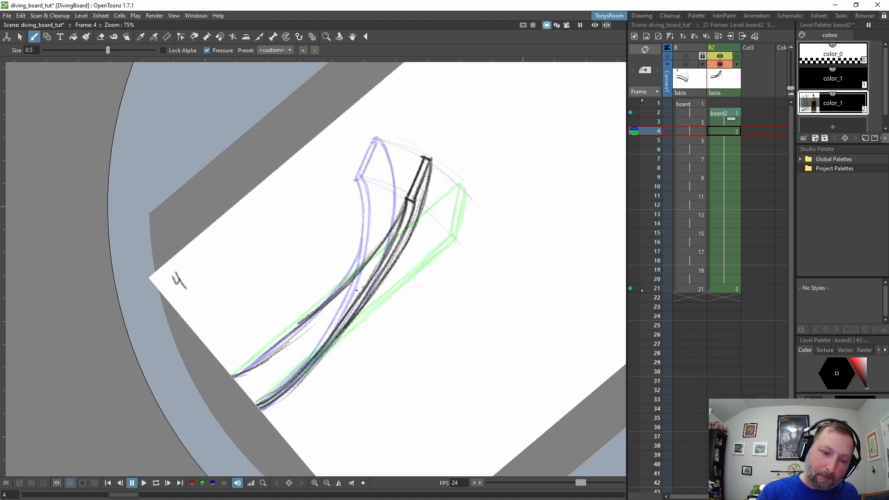
Step: Rotate the canvas, erase stray marks near frame 4's base, and redraw the board's long outer edge
key("ctrl+space")
mouse_move(469, 237)
left_mouse_down()
mouse_move(357, 167)
mouse_move(235, 302)
left_mouse_up()
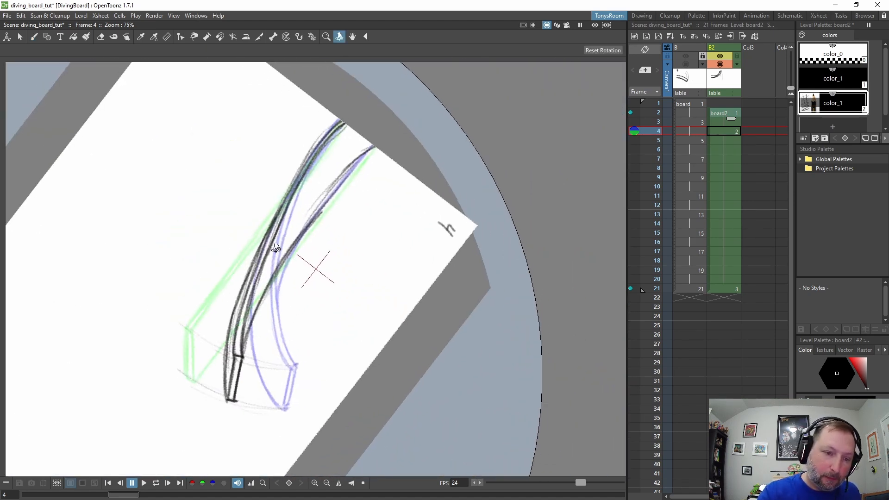
key("a")
mouse_move(306, 163)
left_mouse_down()
mouse_move(281, 219)
mouse_move(299, 196)
mouse_move(255, 256)
mouse_move(241, 295)
mouse_move(314, 168)
left_mouse_up()
key("b")
mouse_move(326, 138)
left_mouse_down()
mouse_move(262, 252)
mouse_move(242, 352)
mouse_move(267, 237)
mouse_move(239, 338)
mouse_move(295, 186)
mouse_move(326, 139)
mouse_move(261, 237)
mouse_move(227, 331)
mouse_move(224, 373)
left_mouse_up()
key("ctrl+space")
mouse_move(348, 294)
left_mouse_down()
mouse_move(411, 298)
mouse_move(199, 367)
mouse_move(129, 248)
mouse_move(129, 172)
left_mouse_up()
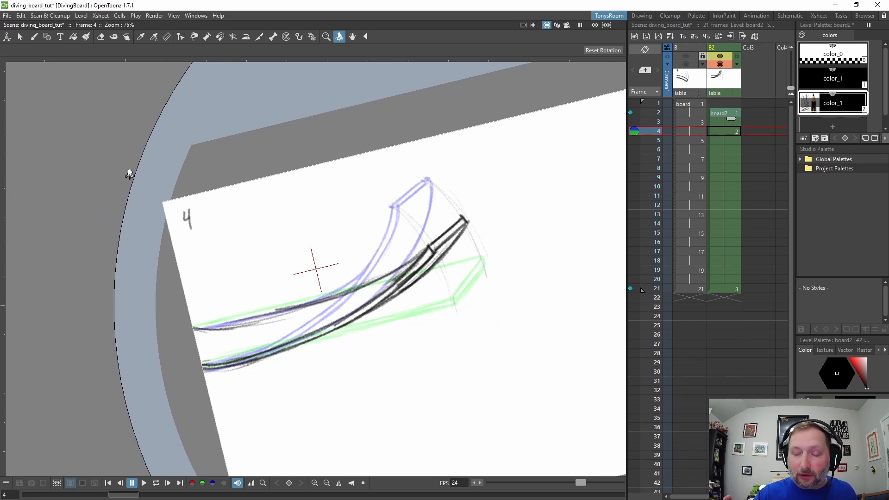
Step: Replace the fixed onion skin on frame 2 with one on frame 4 for frame 6, and flip through the frames
left_click(724, 148)
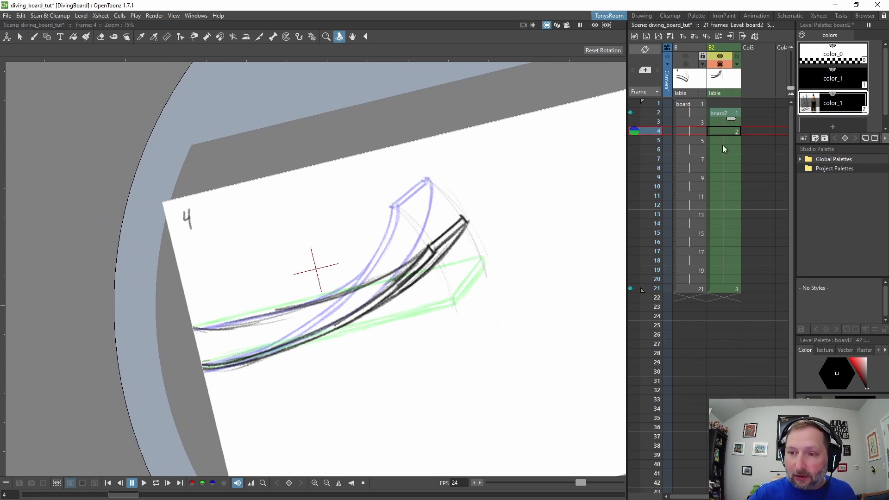
left_click(630, 131)
left_click(630, 114)
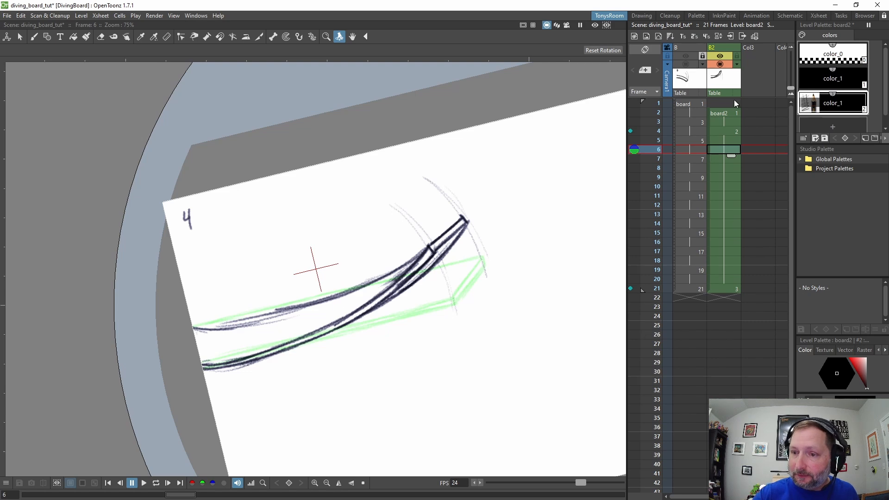
left_click(731, 132)
key("period")
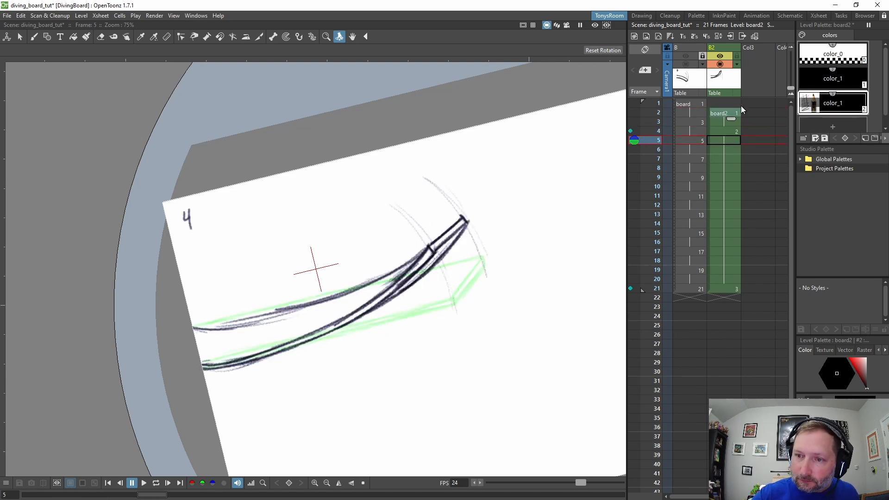
Step: Create a blank drawing on frame 6 and draw the board's tip and long edges between the two onion-skinned poses
key("alt+d")
key("b")
left_click_drag(445, 276, 477, 241)
left_click_drag(444, 271, 289, 287)
left_click_drag(236, 366, 272, 222)
left_click_drag(314, 122, 260, 236)
left_click_drag(228, 366, 271, 202)
left_click_drag(346, 138, 299, 232)
left_click_drag(239, 409, 317, 196)
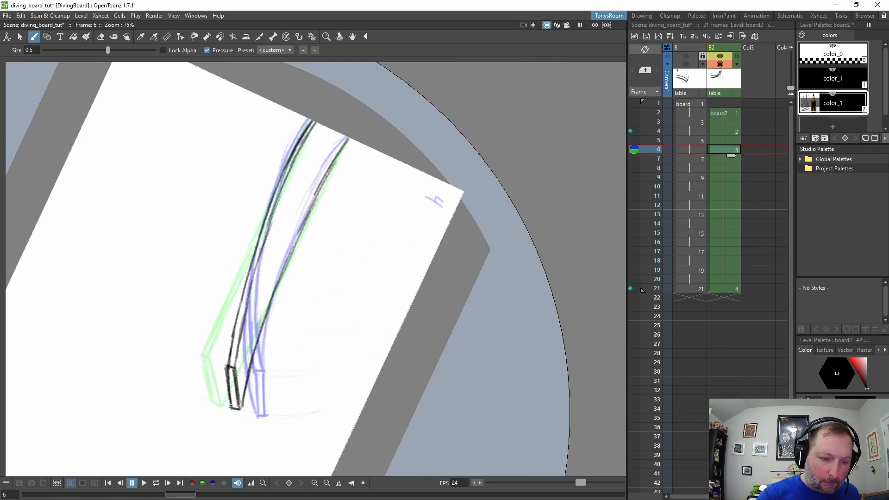
Step: Create a blank drawing on frame 8 and draw the board's tip end and thickness edge between the onion-skinned poses
key("period")
key("period")
key("alt+d")
mouse_move(221, 363)
left_mouse_down()
mouse_move(446, 289)
mouse_move(481, 267)
left_mouse_up()
mouse_move(462, 311)
left_mouse_down()
mouse_move(290, 353)
mouse_move(256, 335)
left_mouse_up()
key("b")
left_click_drag(280, 125, 236, 342)
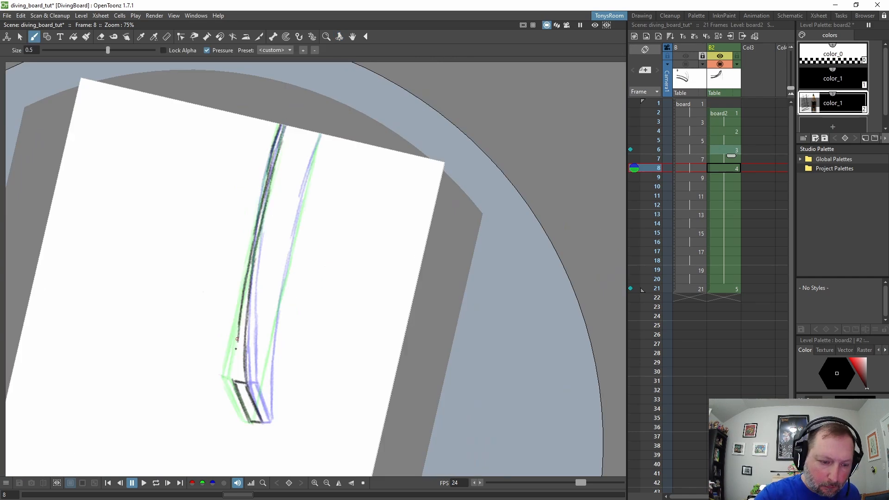
Step: Draw the lower thickness edge lines of frame 20's nearly straight board from the tip to the base
left_click_drag(438, 202, 304, 419)
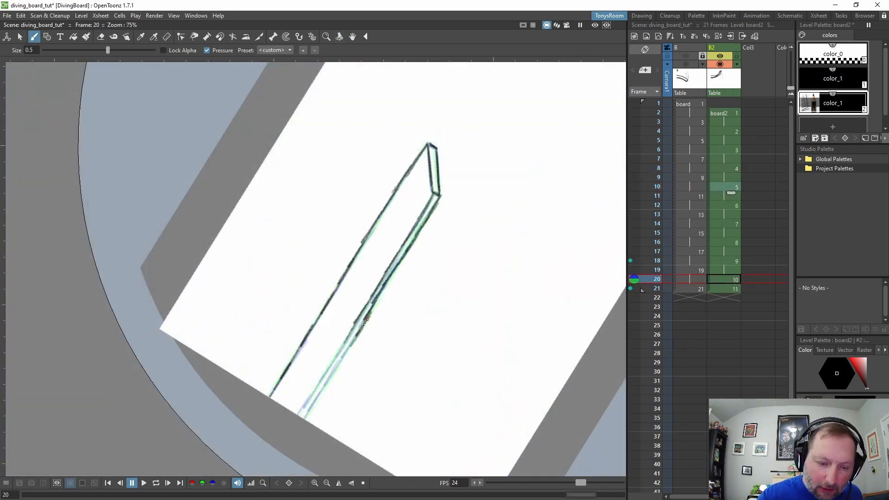
left_click_drag(363, 309, 298, 414)
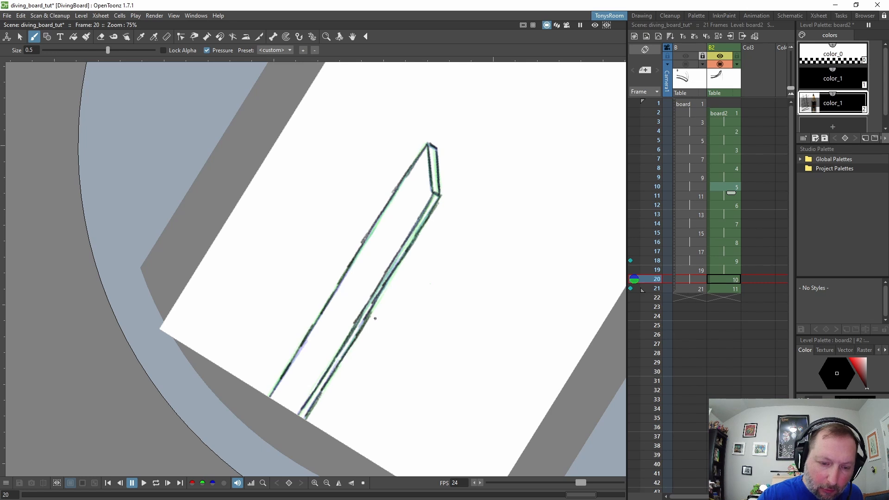
Step: Erase and redraw a stretch of the lower thickness edge midway along frame 20's board
key("a")
mouse_move(360, 336)
left_mouse_down()
mouse_move(371, 314)
mouse_move(348, 350)
left_mouse_up()
key("b")
left_click_drag(364, 320, 343, 361)
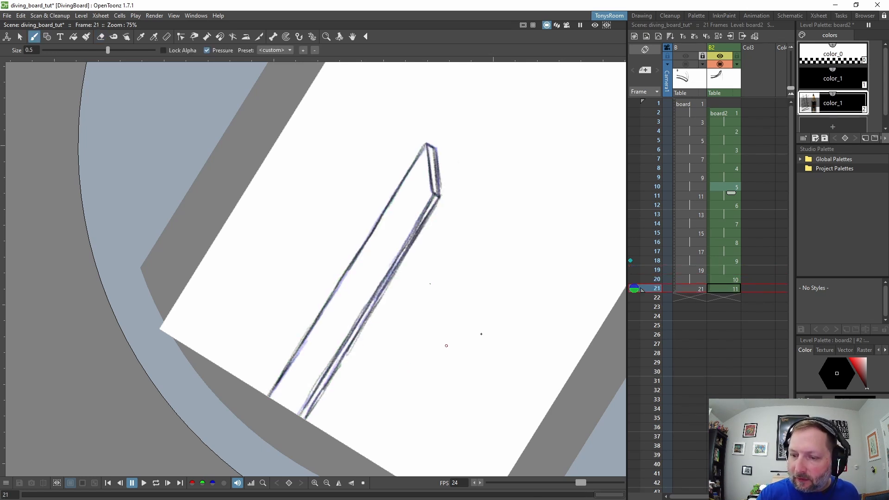
Step: Autorenumber board2's cells to match their frame numbers and delete its cell at frame 21
left_click(708, 140)
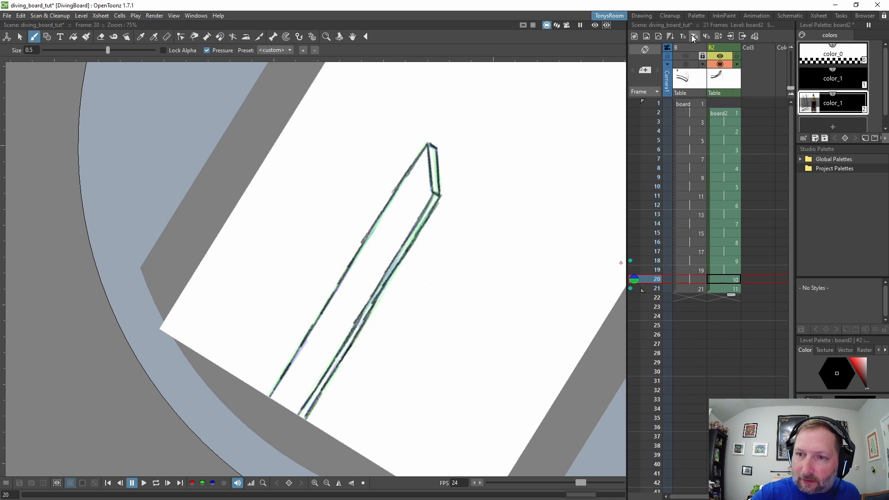
left_click(670, 37)
left_click(731, 290)
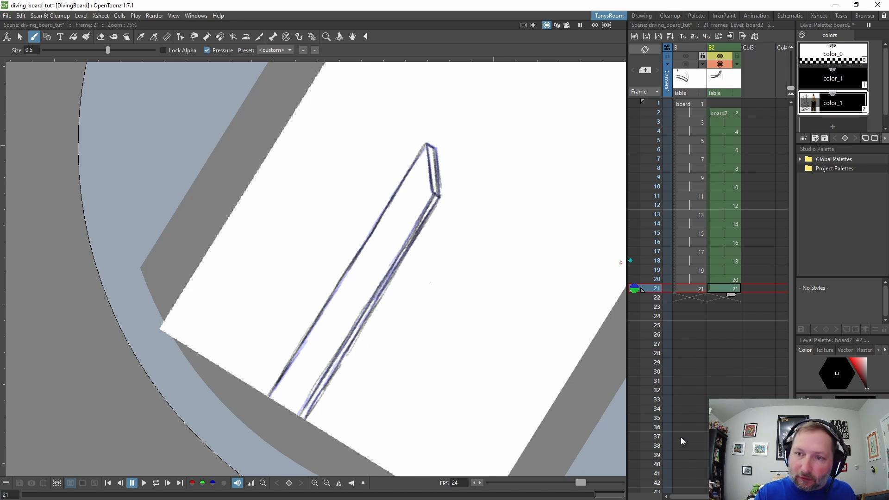
key("Delete")
left_click(723, 280)
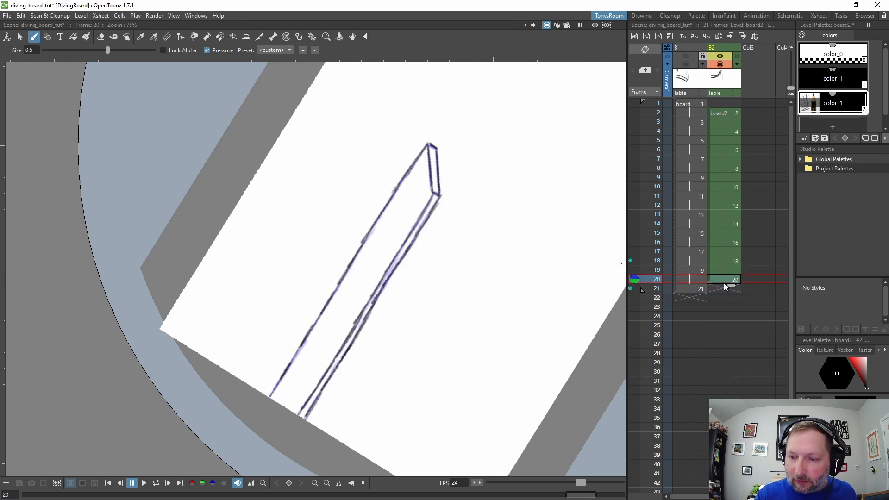
Step: Turn the board column's visibility back on, unlock the column and reset the canvas rotation
left_click(698, 290)
left_click(687, 64)
left_click(686, 56)
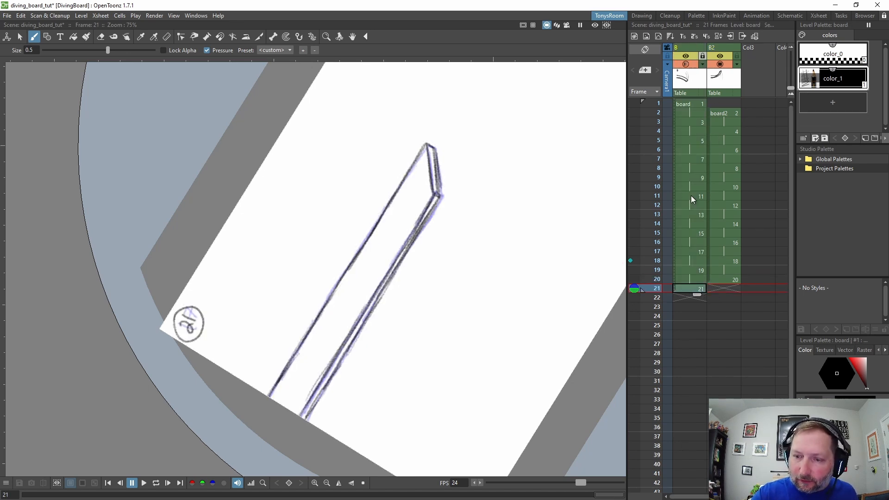
key("ctrl+space")
left_click(604, 51)
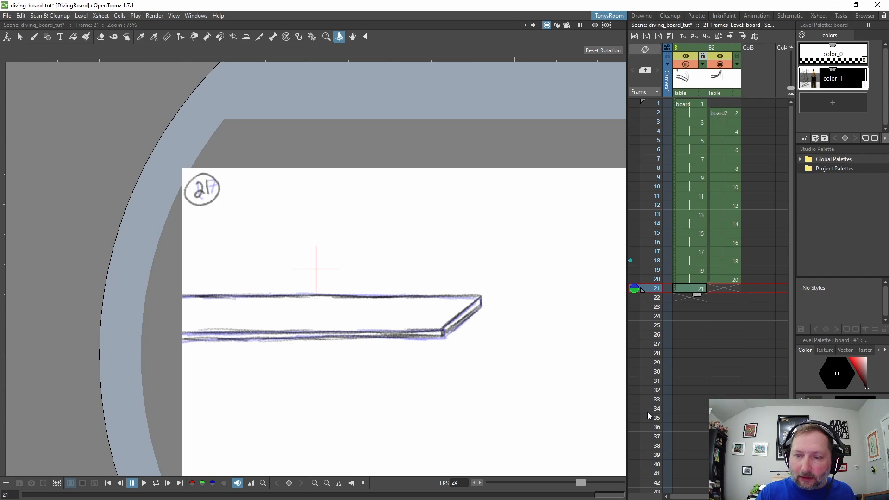
key("space")
left_click_drag(545, 374, 510, 354)
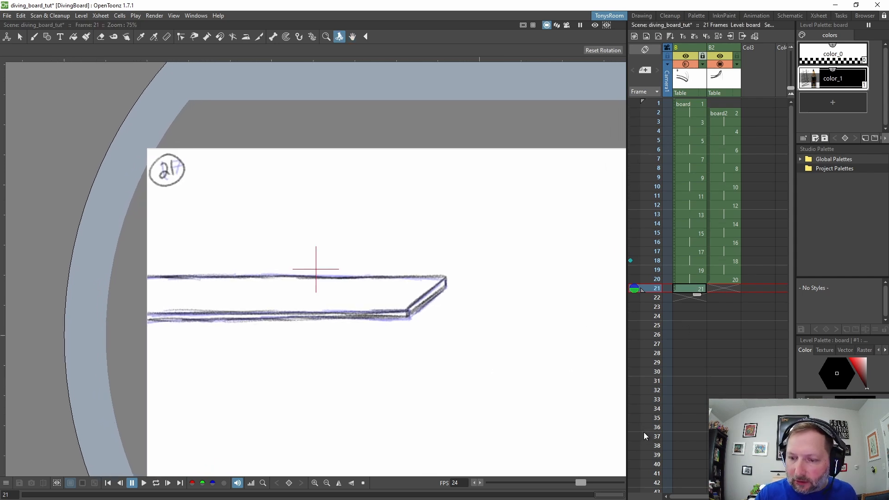
left_click(703, 56)
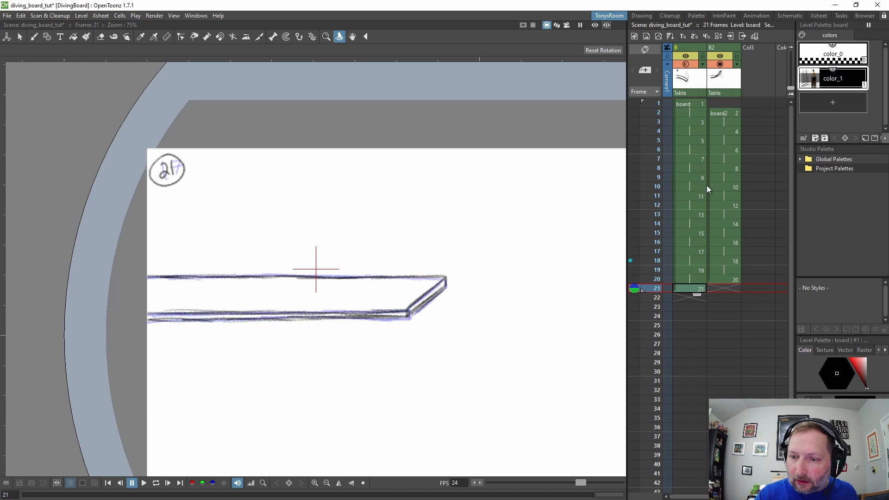
Step: Extend the hold of board drawing 21 by ten frames, through frame 31
key("apostrophe")
key("apostrophe")
key("apostrophe")
key("apostrophe")
key("apostrophe")
key("apostrophe")
key("apostrophe")
key("apostrophe")
key("apostrophe")
key("apostrophe")
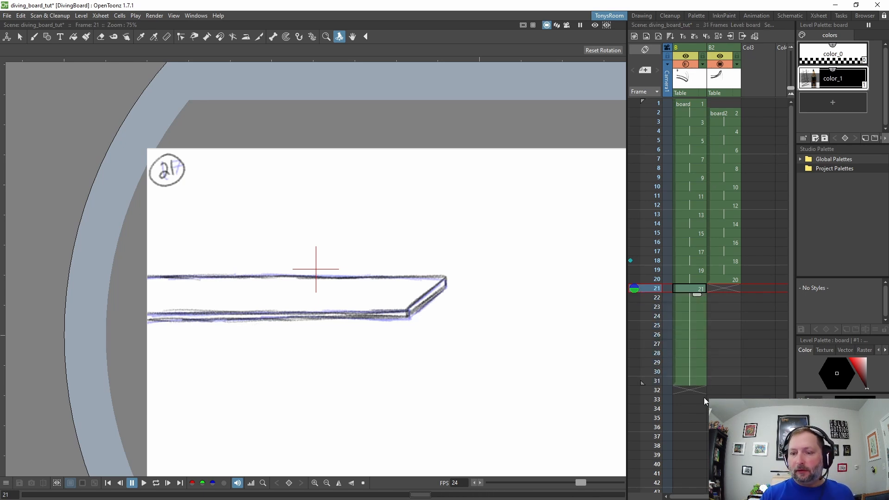
Step: Move the playhead to frame 10 and make the semi-transparent board column fully opaque
key("space")
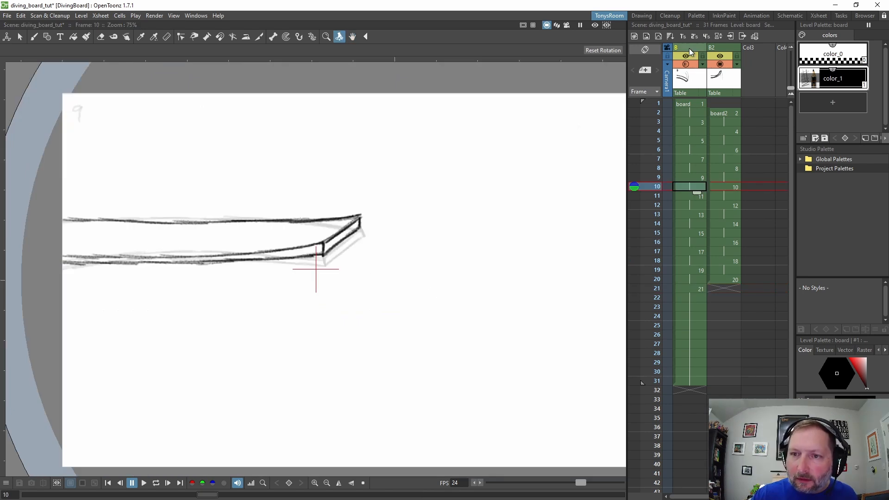
left_click(689, 48)
left_click(698, 77)
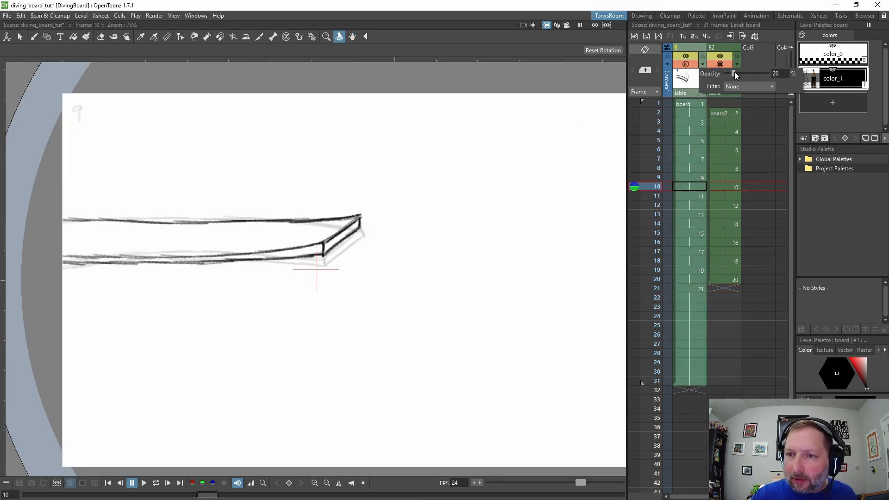
Step: Delete the board column's held cells at frames 2, 4, 6 and 8
left_click(696, 123)
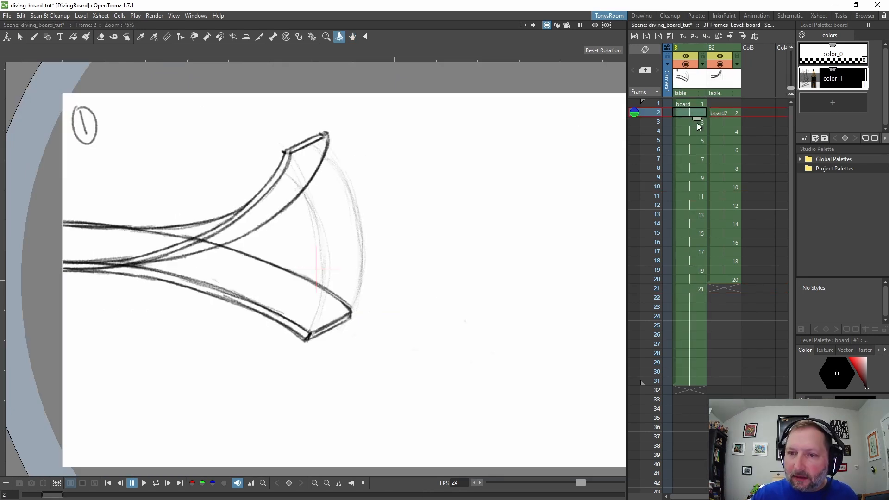
left_click(693, 112)
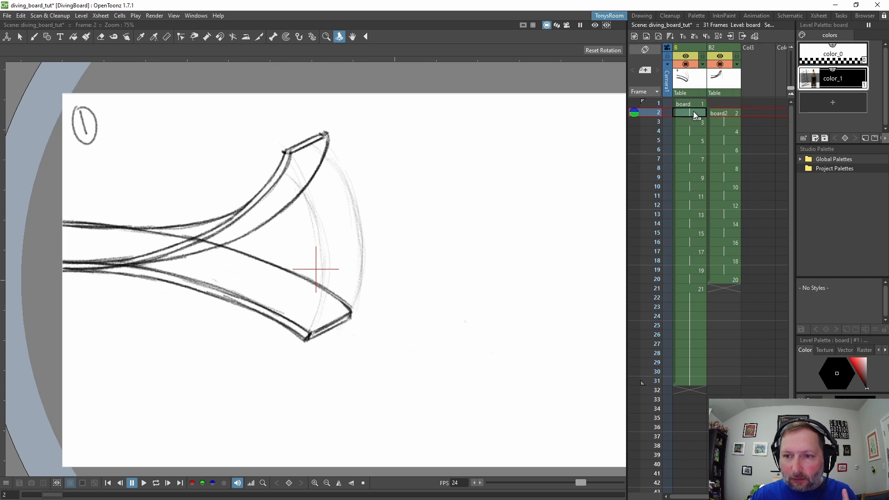
right_click(693, 115)
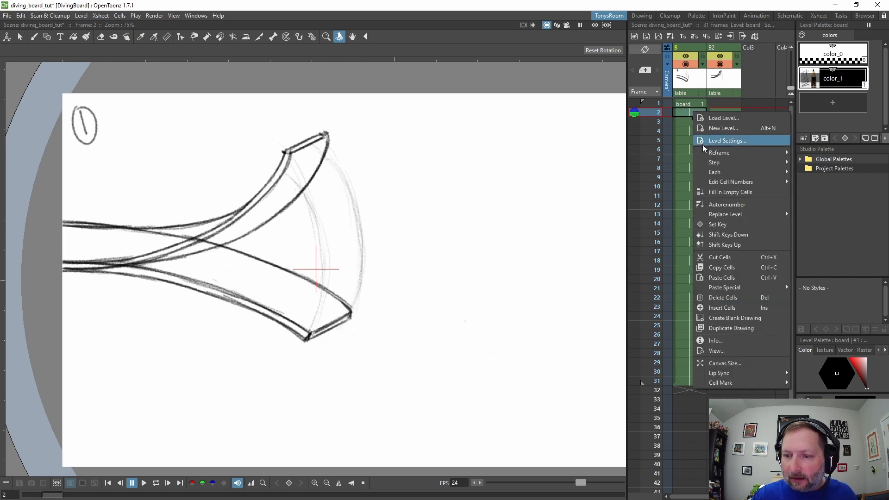
left_click(737, 299)
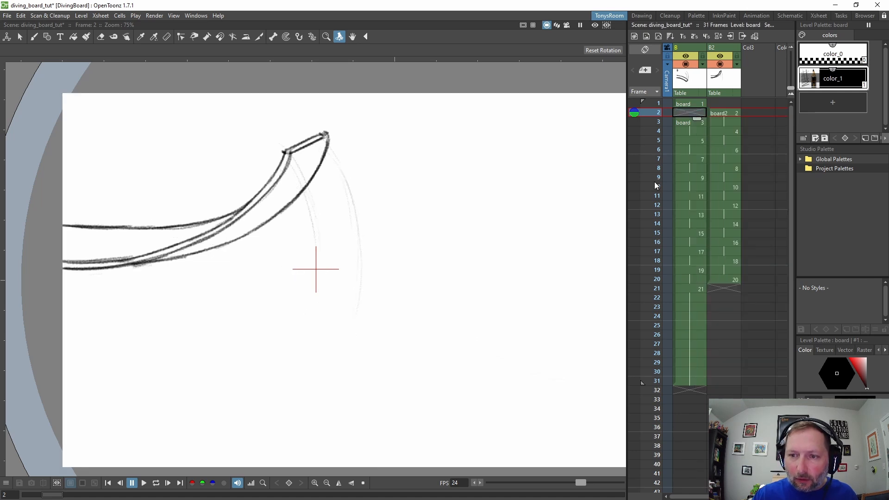
left_click(690, 131)
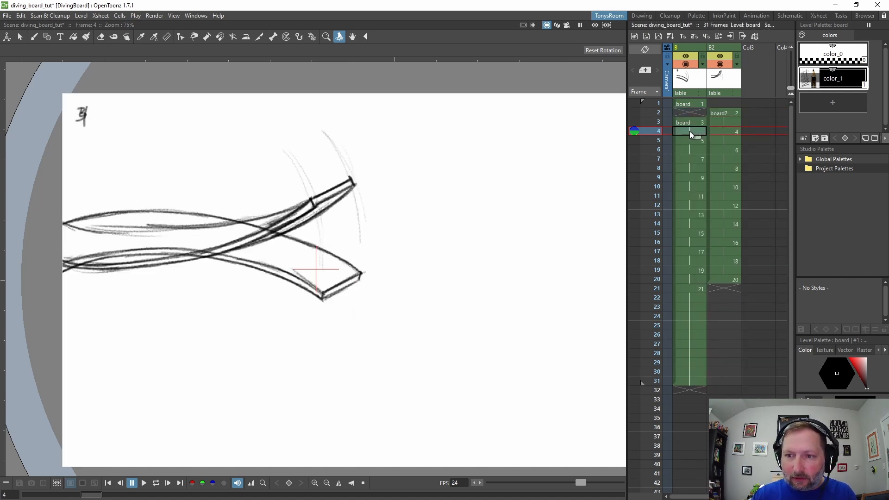
key("Delete")
left_click(690, 157)
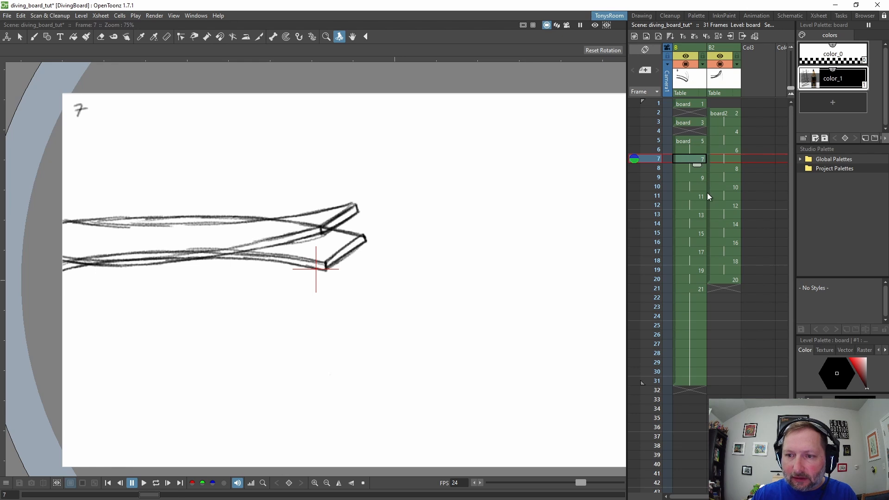
left_click(694, 149)
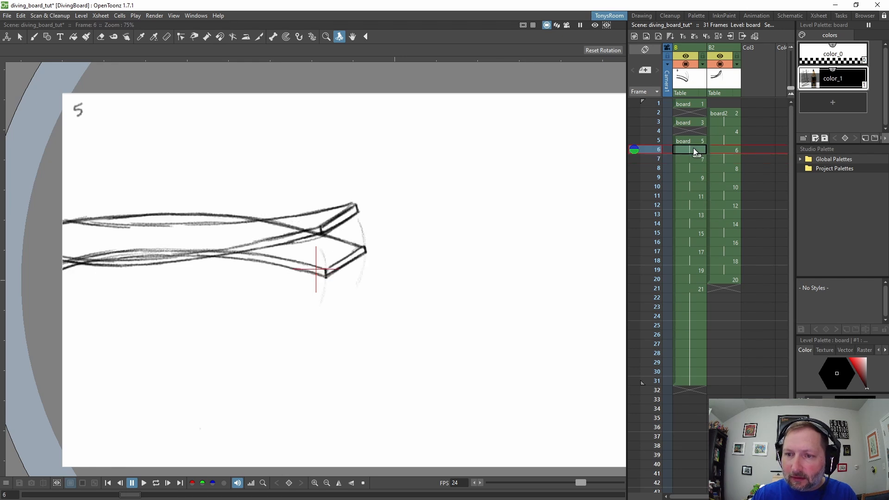
key("Delete")
left_click(693, 168)
key("Delete")
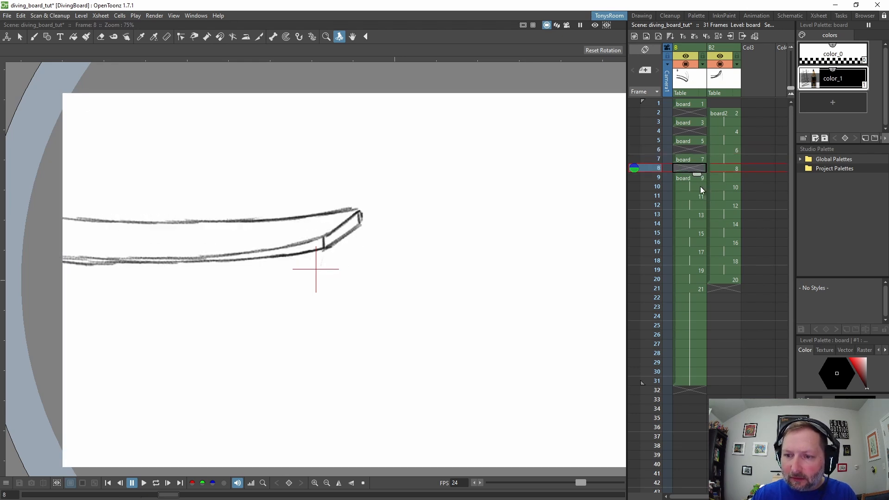
Step: Delete the board column's held cells at frames 10, 12, 14, 16, 18 and 20
left_click(697, 186)
key("Delete")
left_click(696, 205)
key("Delete")
left_click(693, 223)
key("Delete")
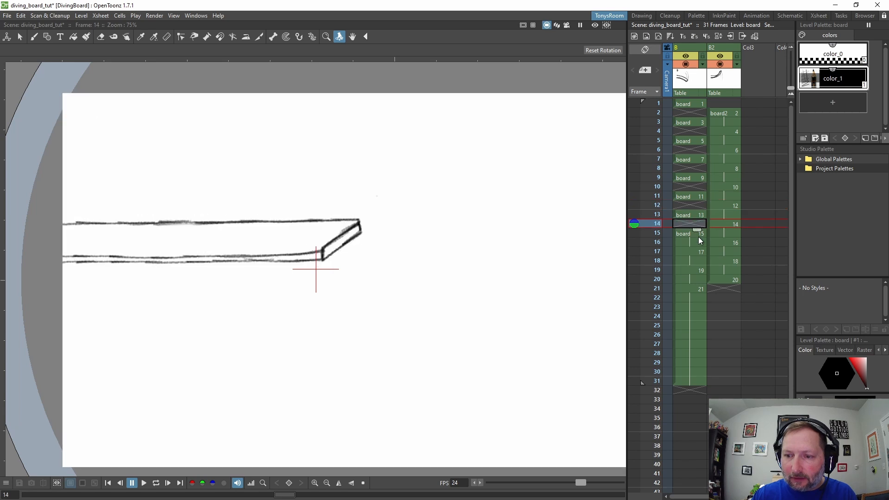
left_click(696, 241)
key("Delete")
left_click(698, 260)
key("Delete")
left_click(698, 279)
key("Delete")
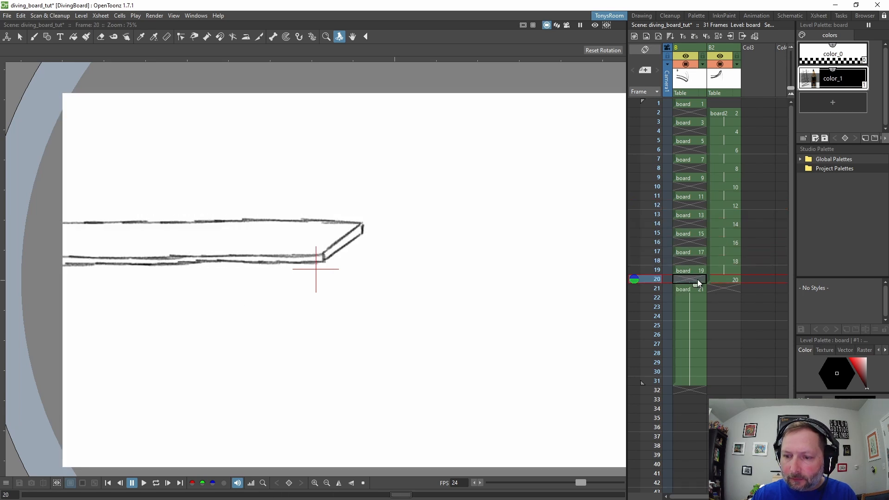
Step: Delete board2's held cells at frames 3, 5, 7, 9 and 11
left_click(725, 114)
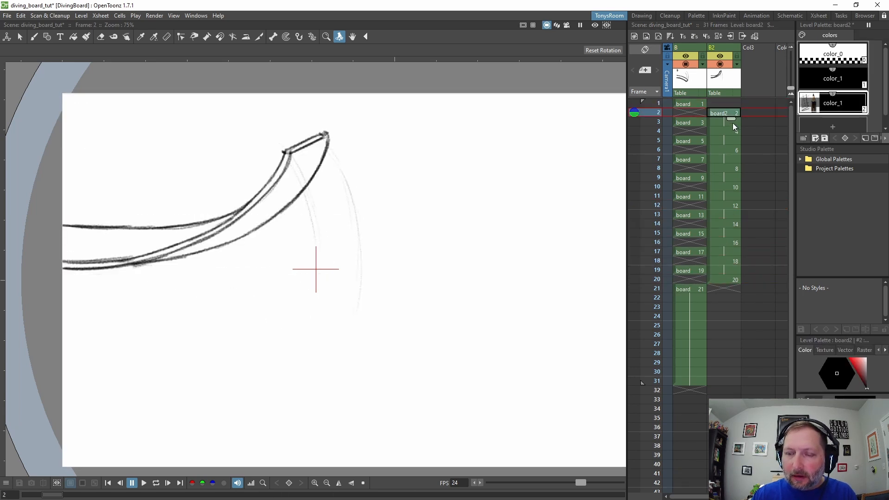
left_click(722, 122)
left_click(719, 112)
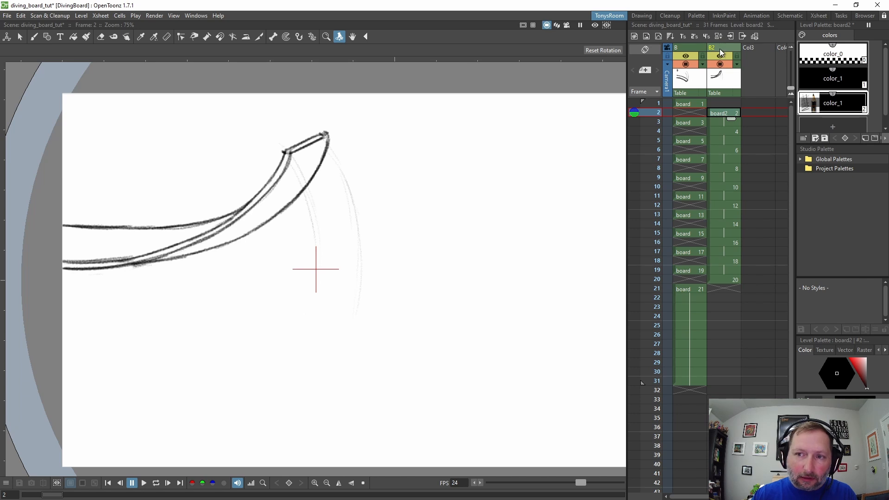
left_click(721, 122)
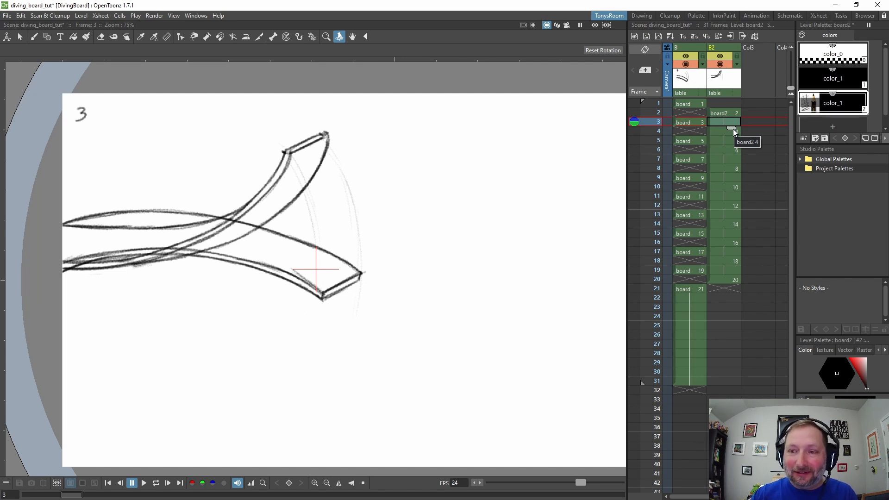
left_click(729, 132)
left_click(726, 123)
key("Delete")
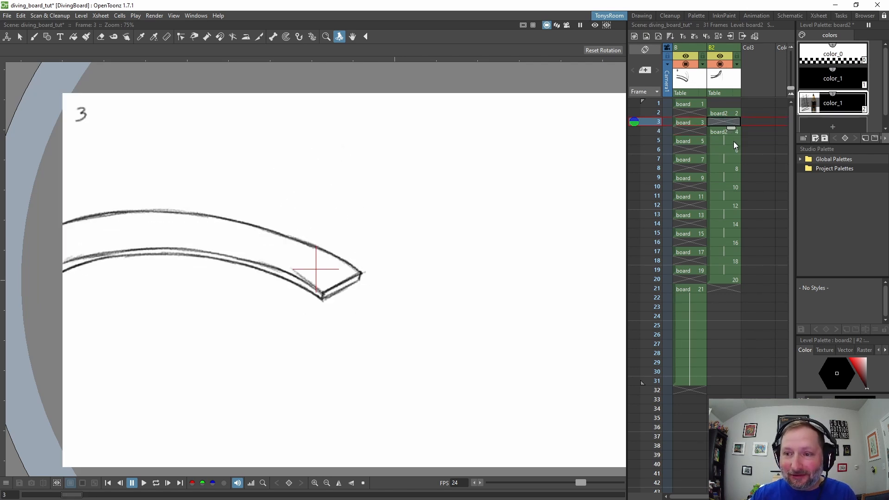
left_click(732, 140)
key("Delete")
left_click(730, 159)
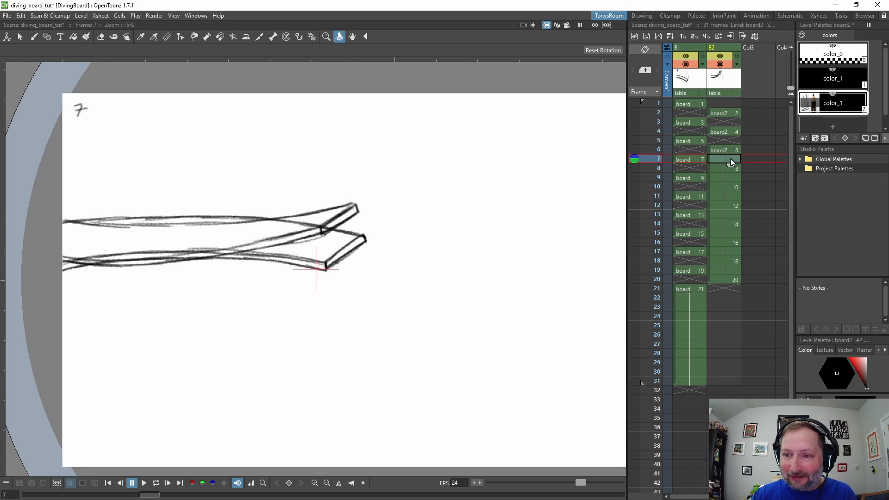
key("Delete")
left_click(731, 177)
key("Delete")
left_click(731, 195)
key("Delete")
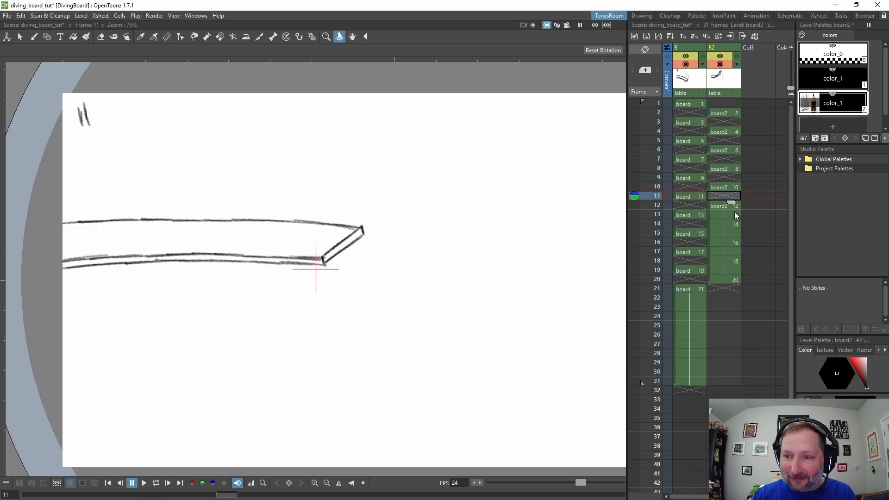
Step: Delete board2's held cells at frames 13, 15, 17 and 19
left_click(731, 214)
key("Delete")
left_click(729, 232)
key("Delete")
left_click(728, 252)
key("Delete")
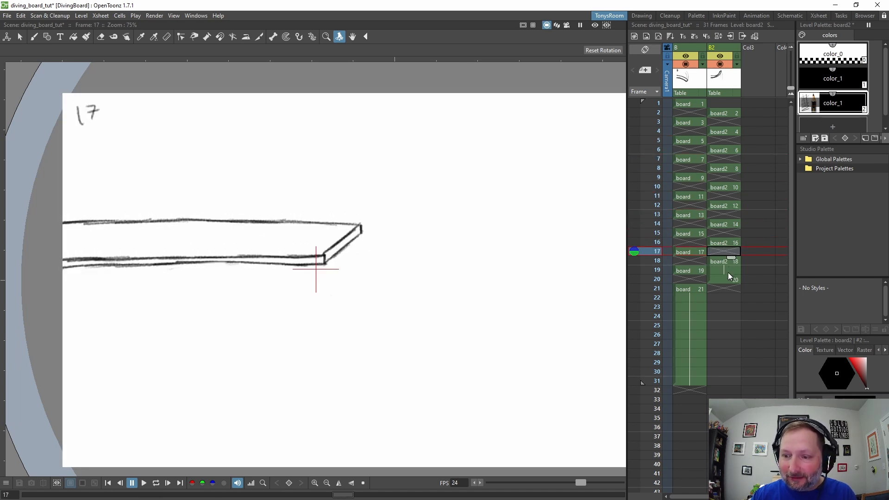
left_click(733, 271)
key("Delete")
left_click(728, 287)
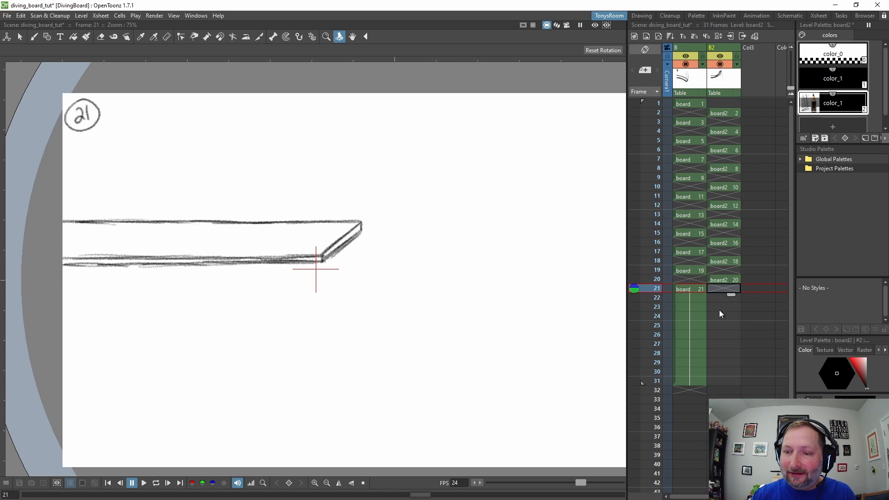
left_click(718, 307)
left_click(721, 287)
left_click(721, 280)
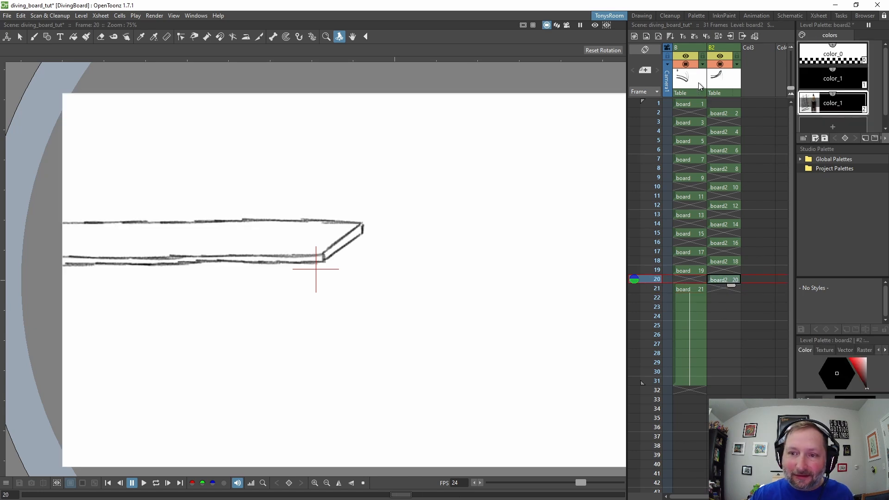
Step: Play the finished board animation in a loop from frame 1, pause it, and loop it again
left_click(693, 48)
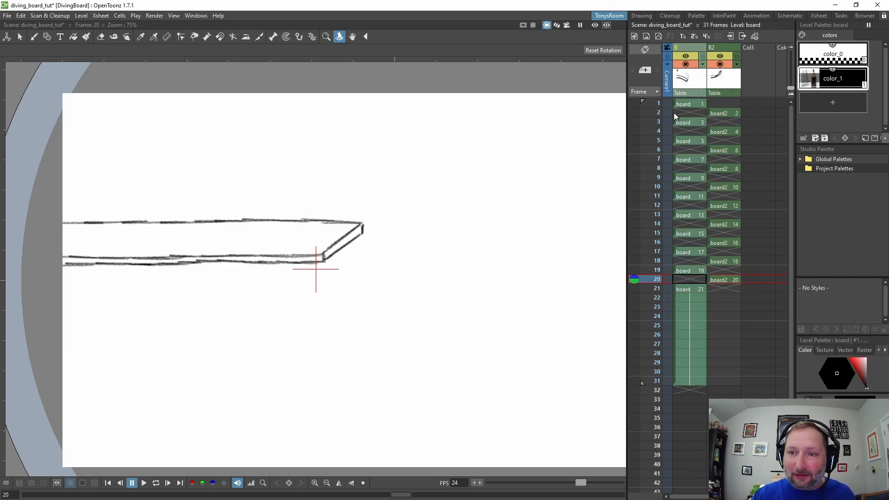
left_click(683, 103)
key("l")
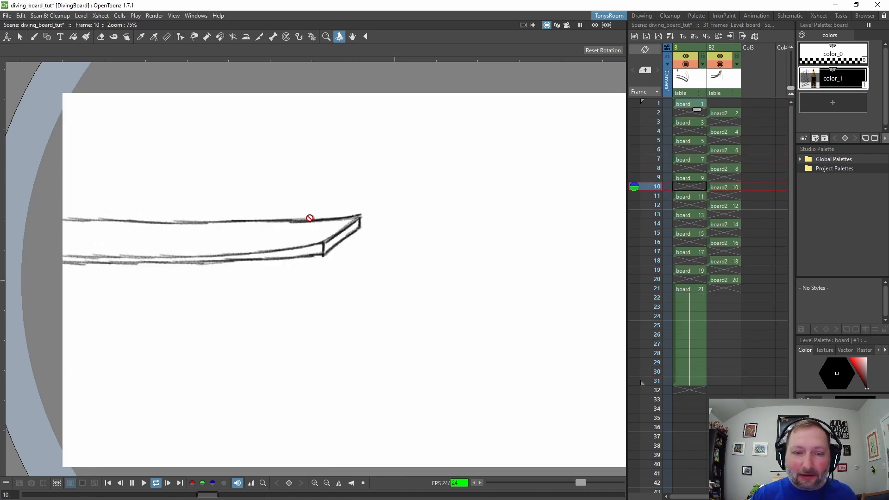
key("p")
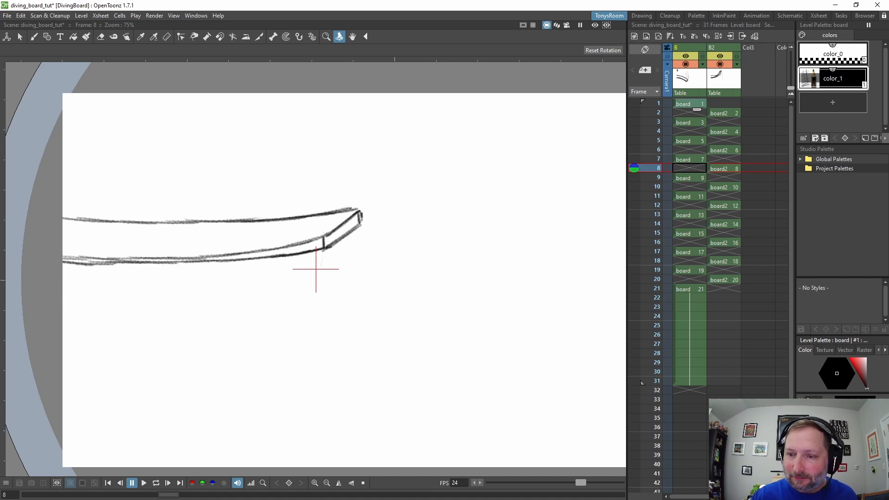
left_click_drag(386, 233, 354, 226)
key("l")
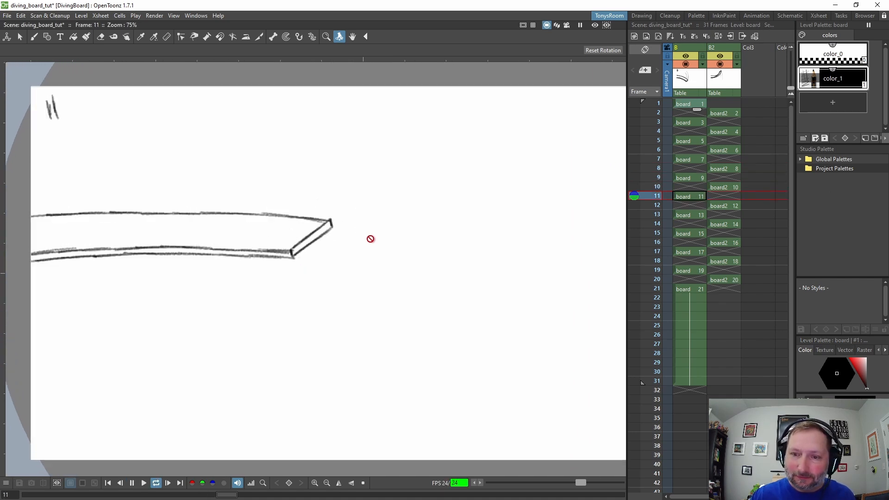